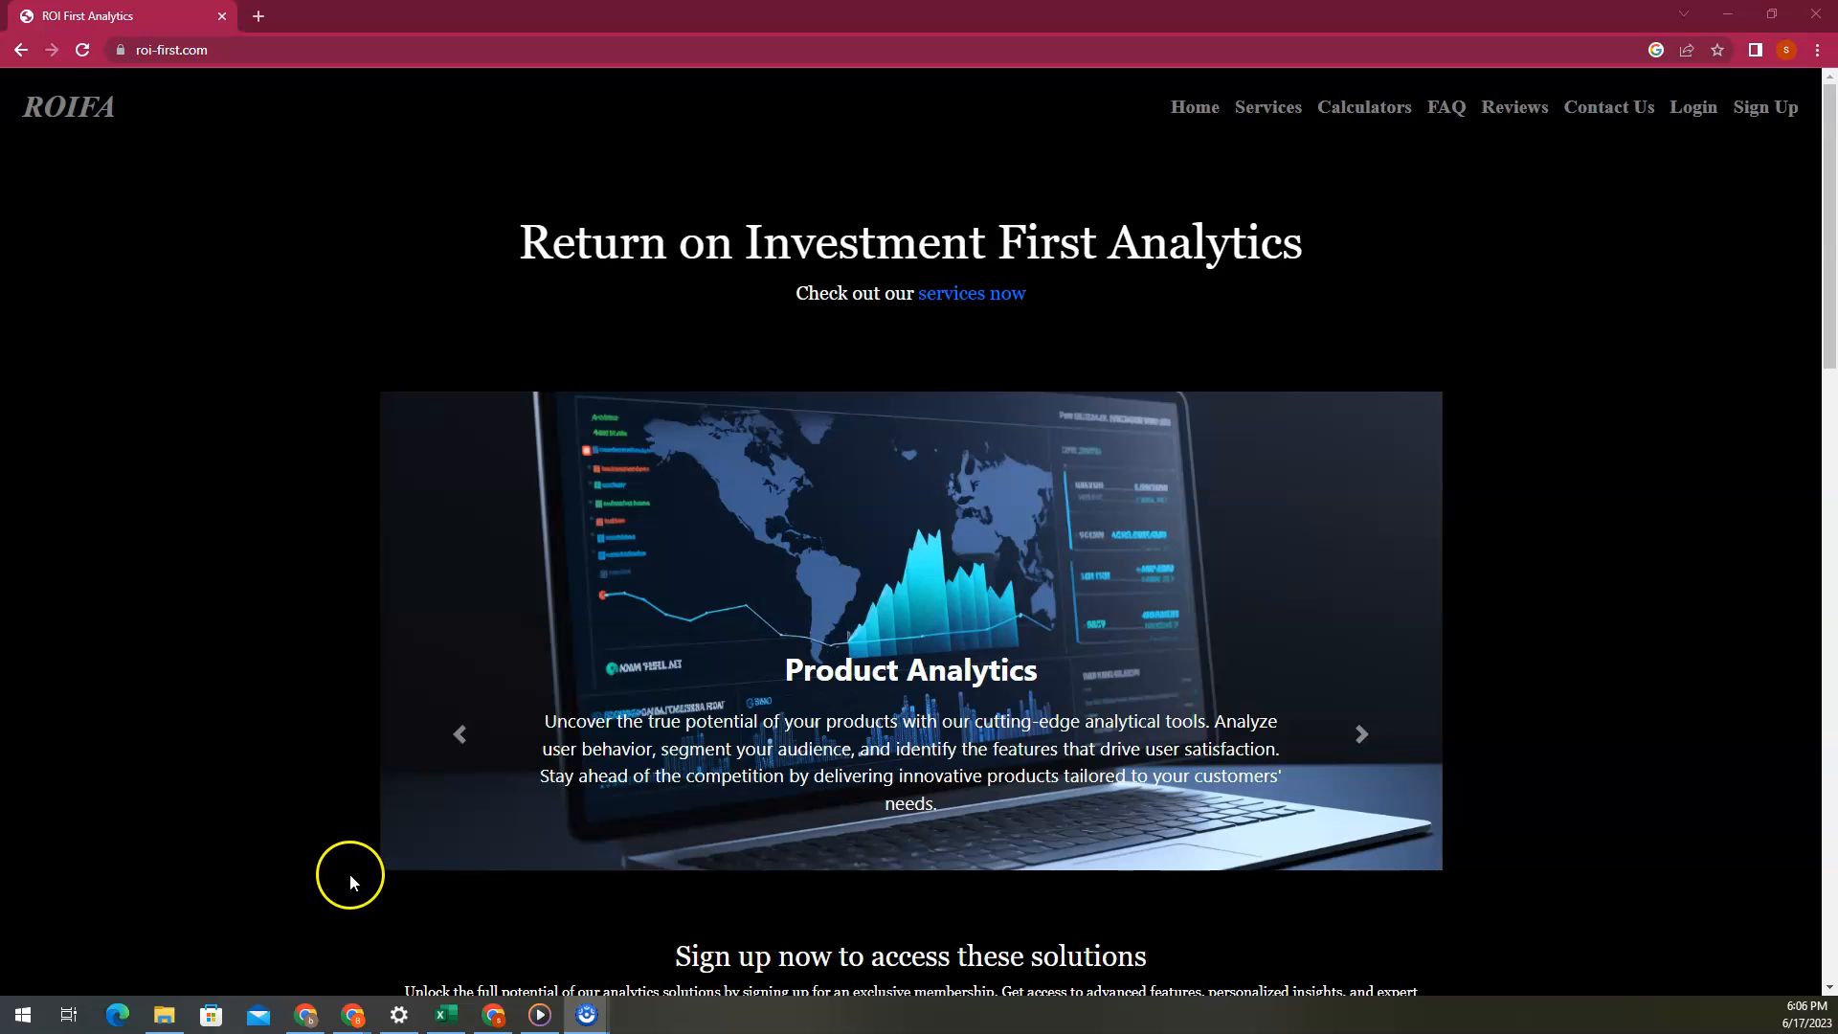
# Switch to the Excel workbook and review its Questions sheet
pyautogui.click(444, 1012)
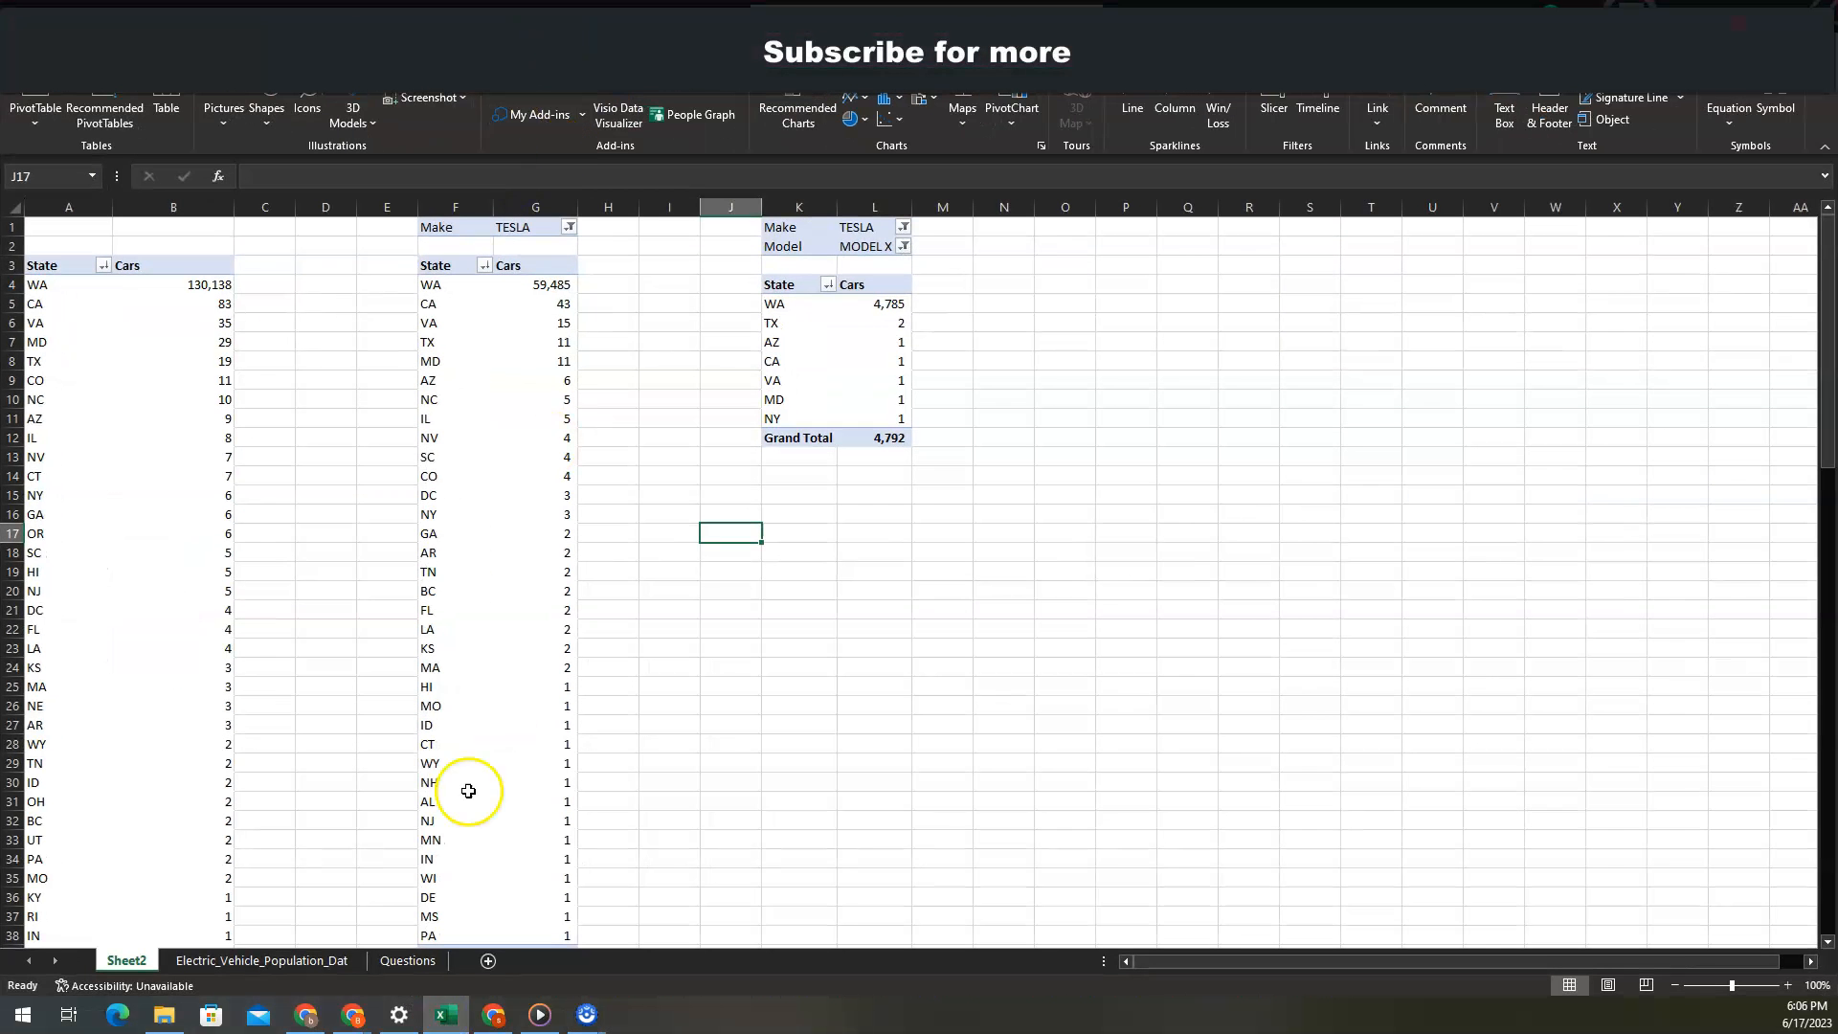
pyautogui.click(408, 961)
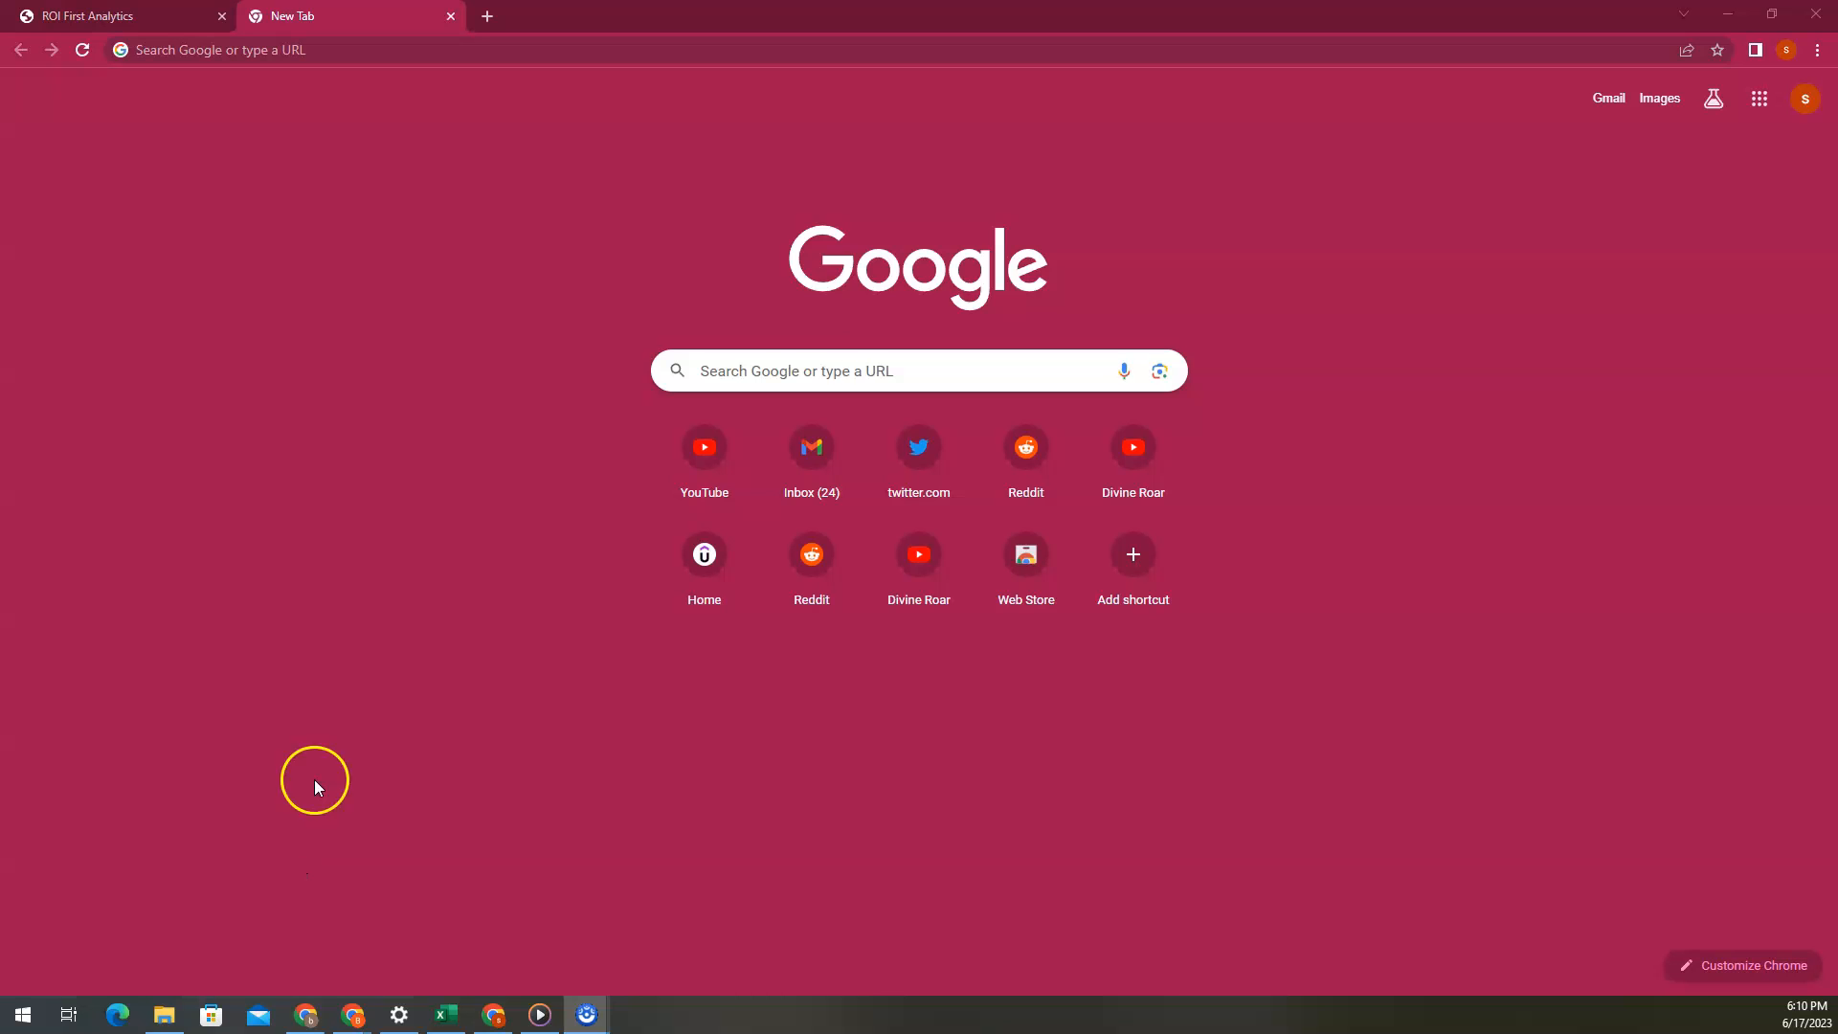
# Switch to Chrome, open Google Sheets from the Google apps and create a blank spreadsheet
pyautogui.click(1764, 112)
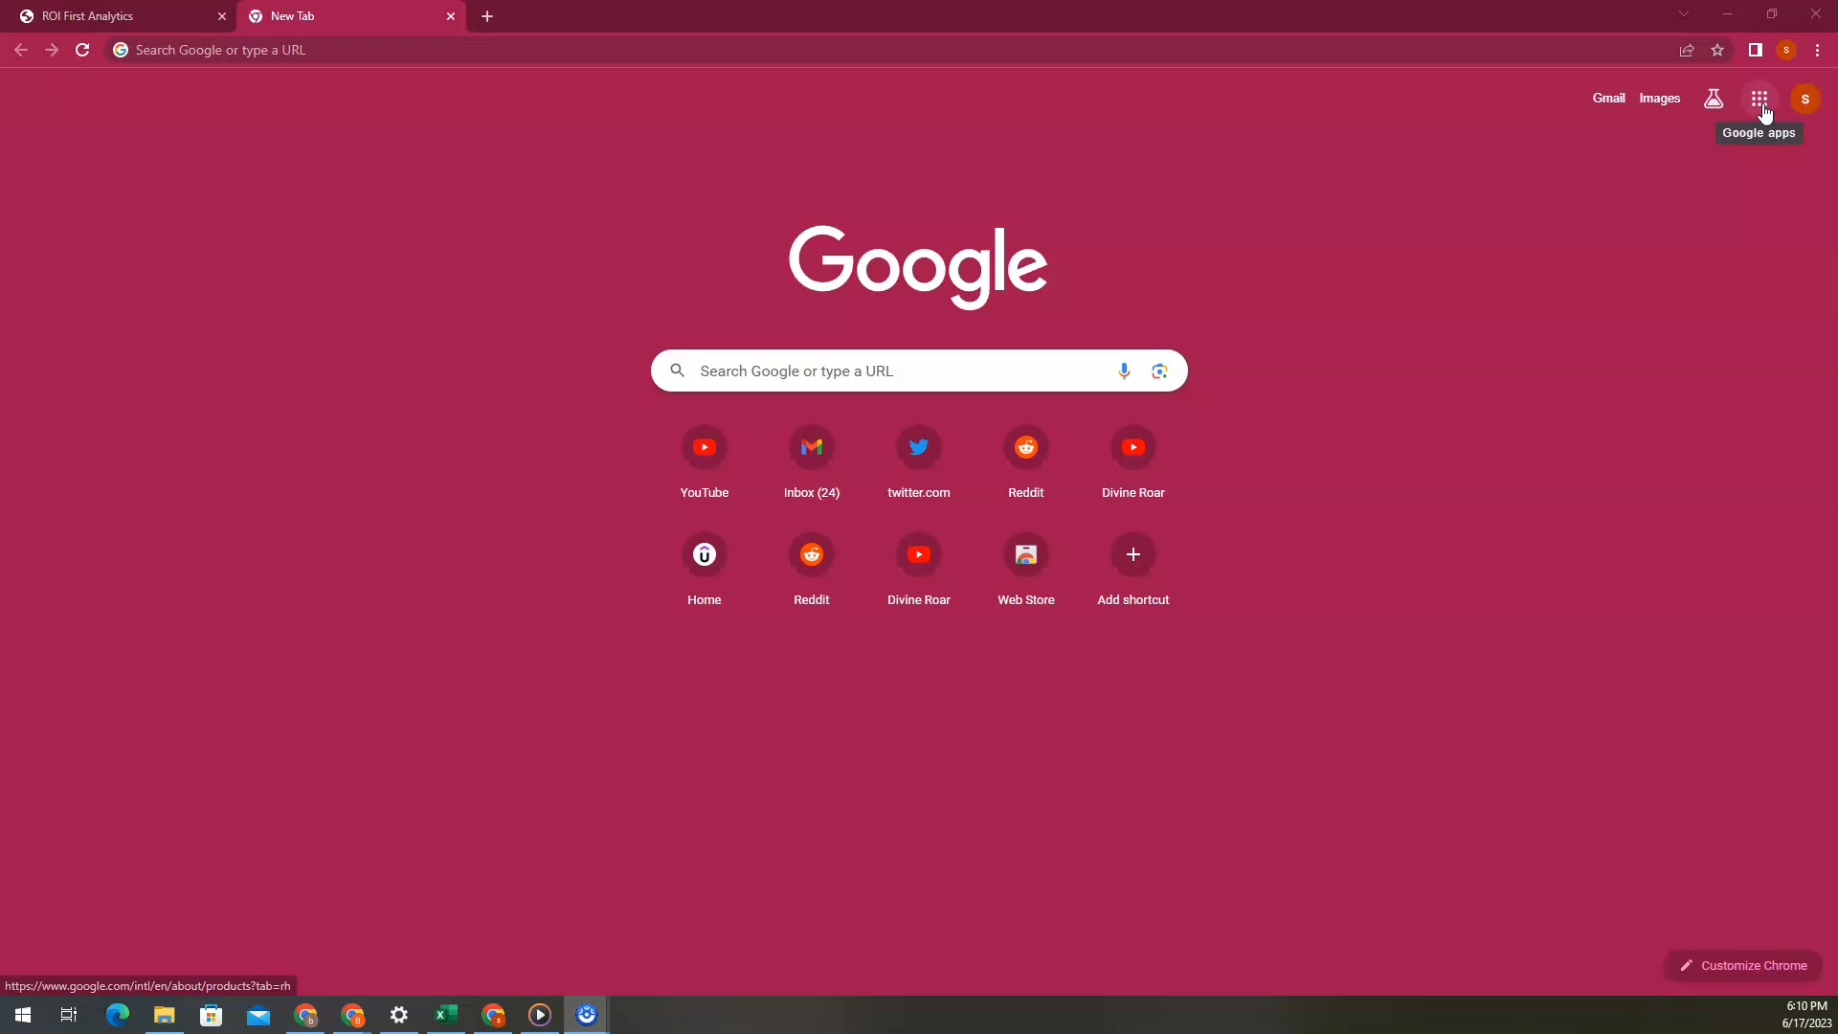
pyautogui.click(1764, 112)
pyautogui.click(1714, 304)
pyautogui.scroll(-1, 1713, 316)
pyautogui.scroll(-3, 1713, 315)
pyautogui.click(1766, 380)
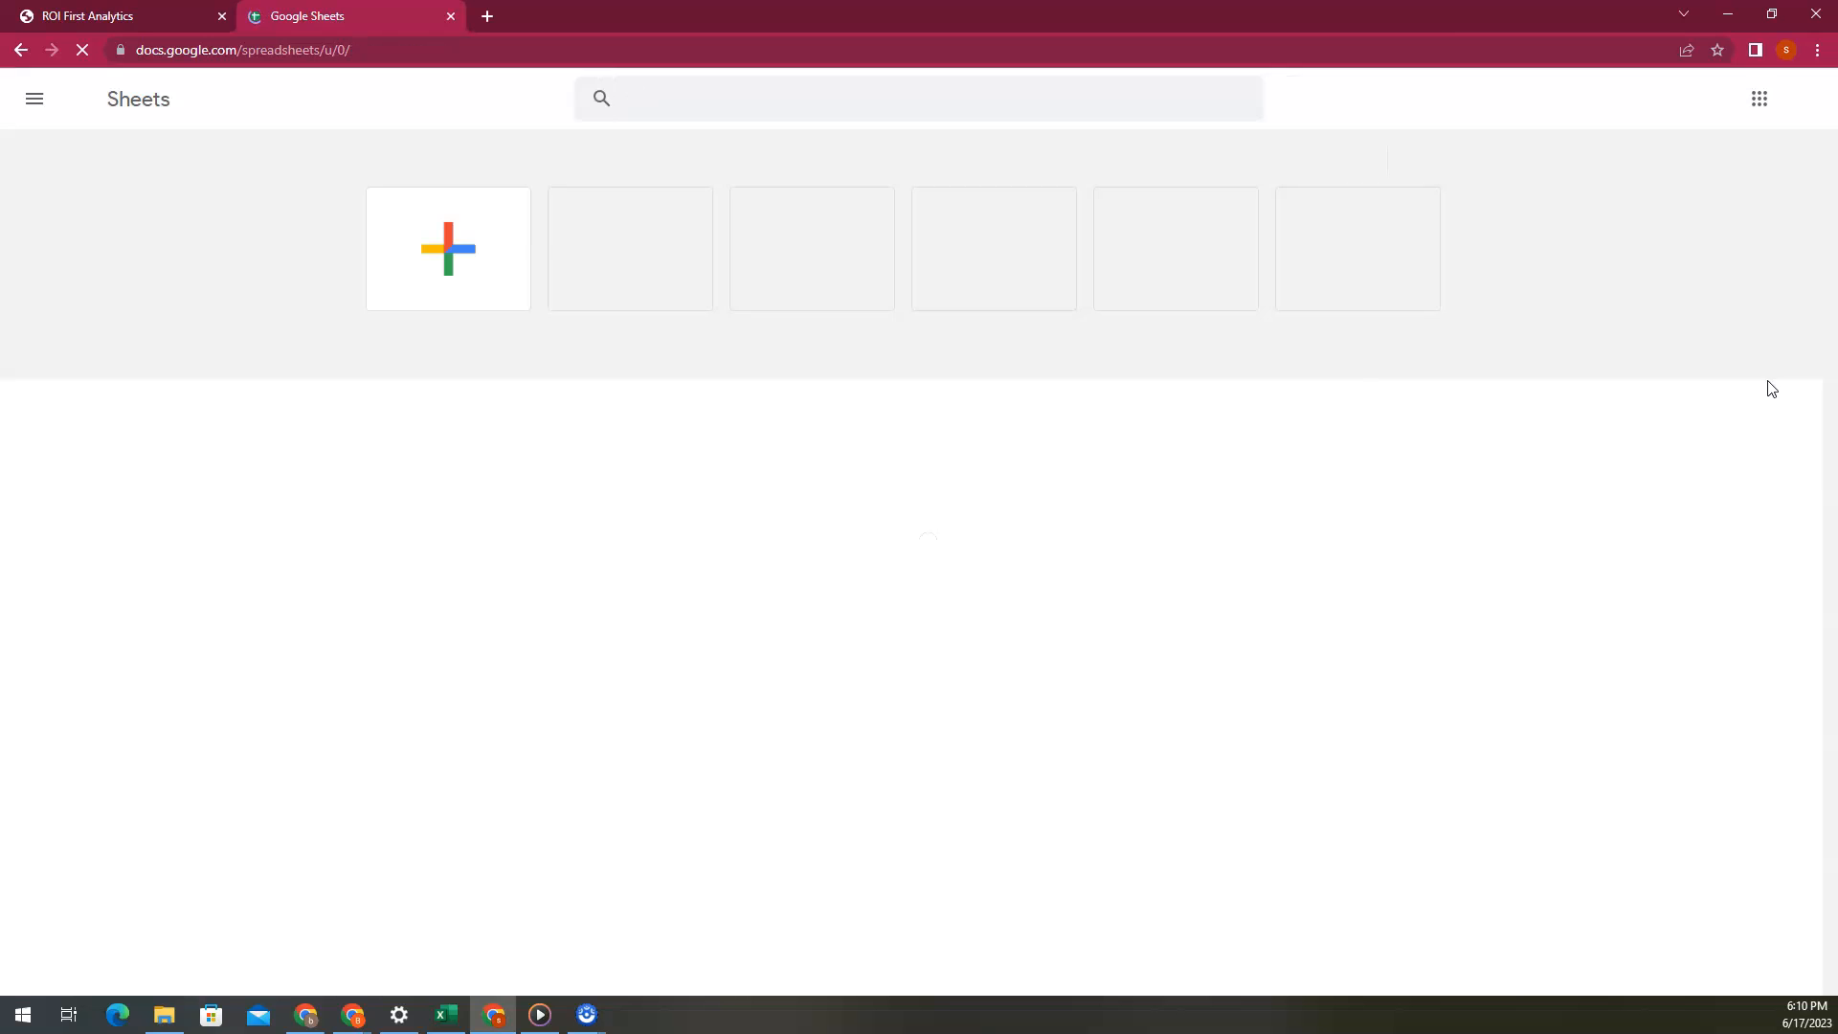
pyautogui.click(1337, 407)
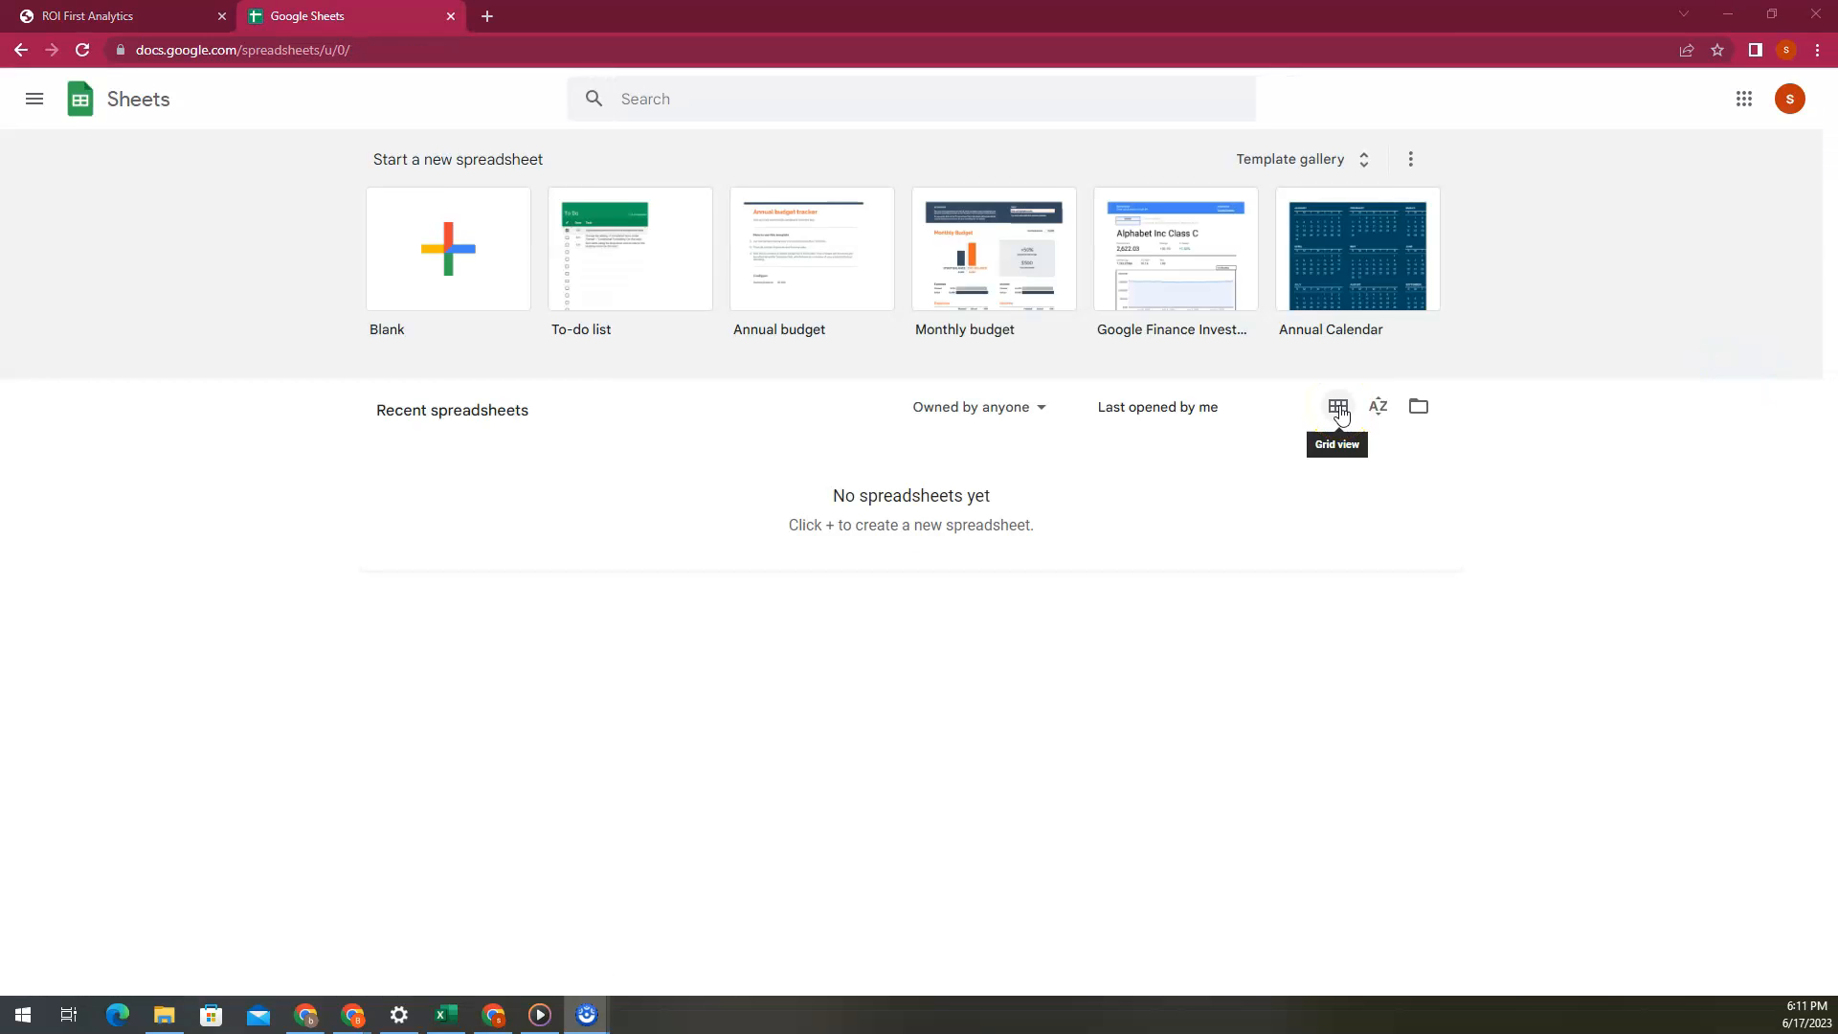
pyautogui.click(490, 264)
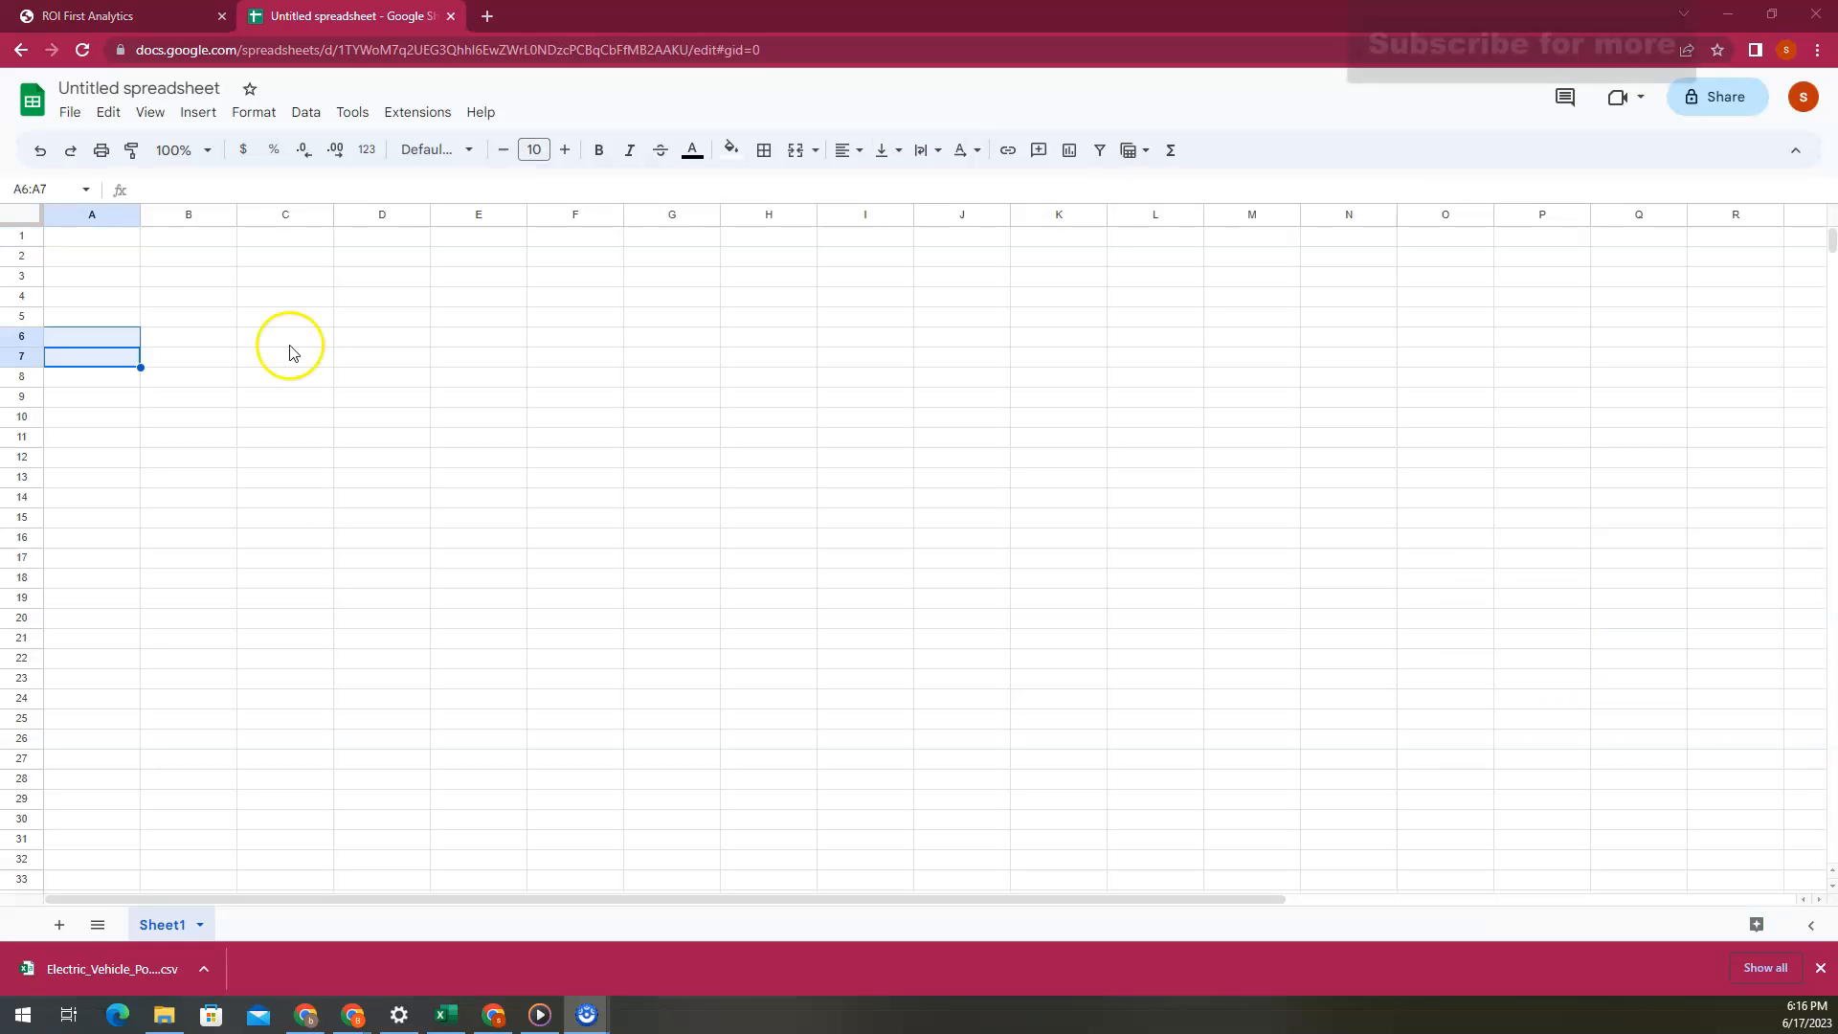
# Switch to the Excel workbook and examine the electric vehicle data from its last rows back up to the headers
pyautogui.click(446, 1014)
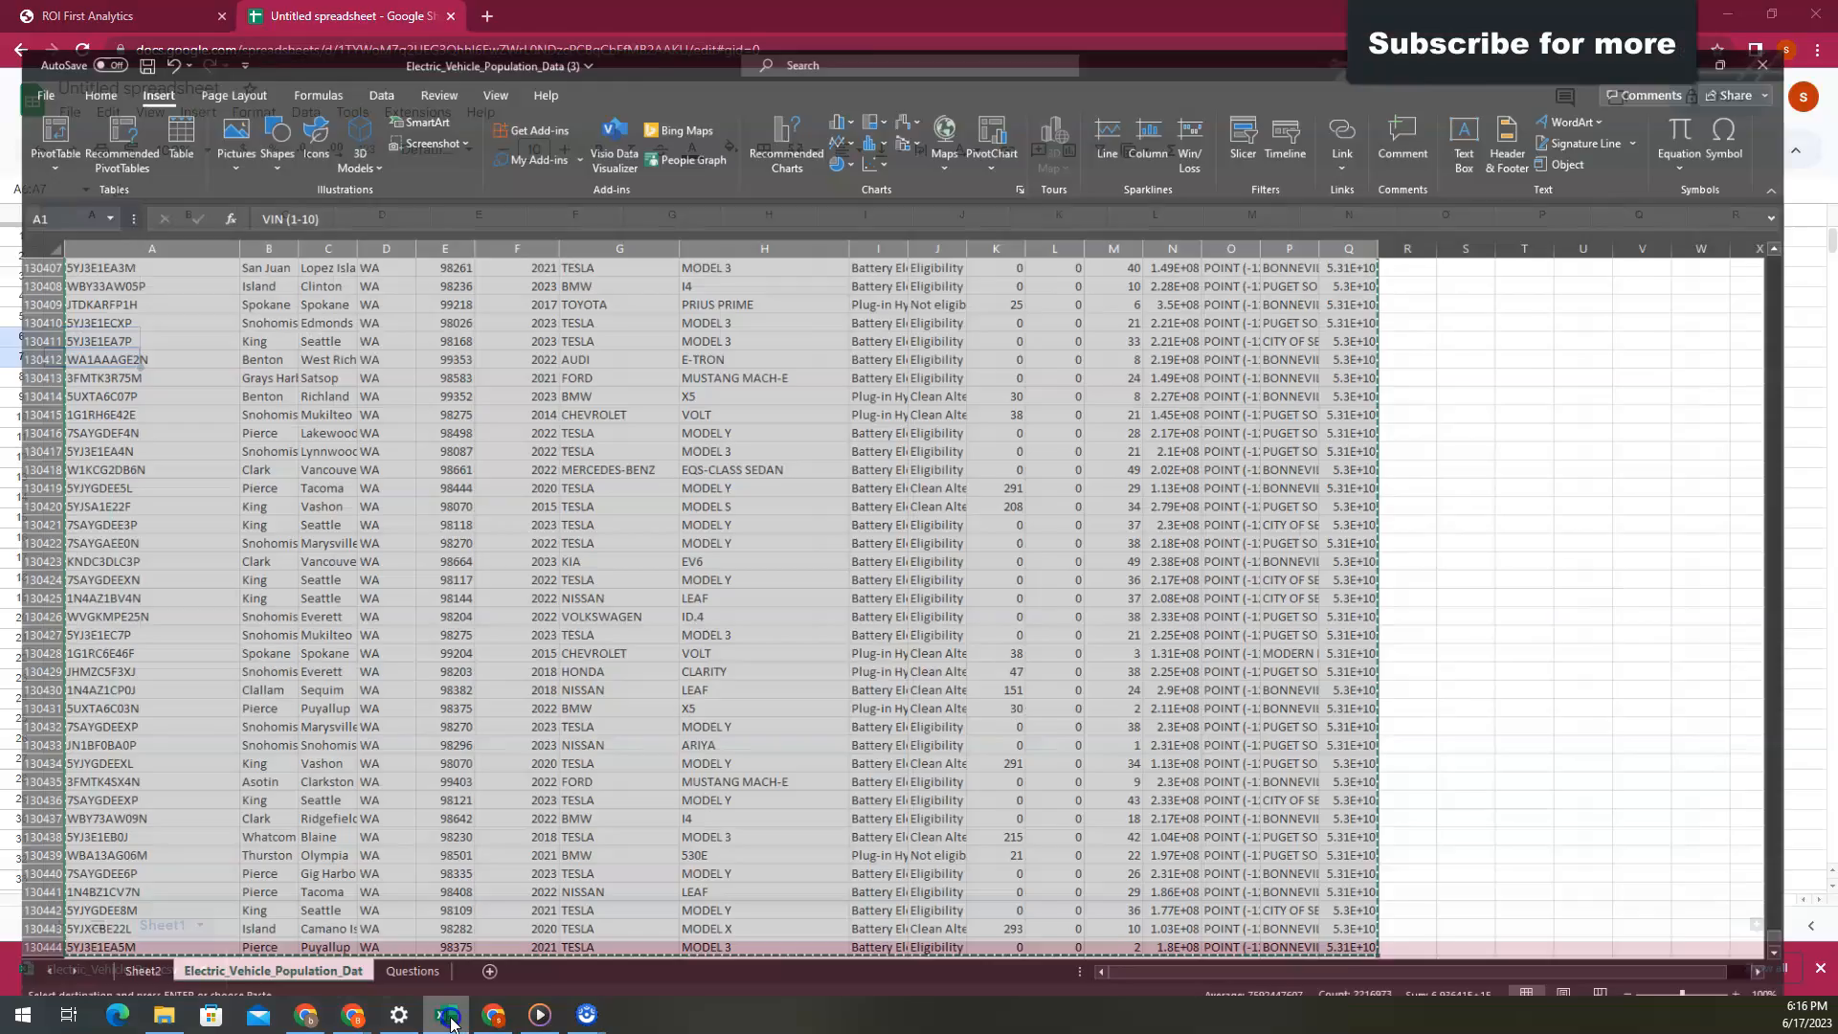
pyautogui.click(434, 634)
pyautogui.scroll(13, 246, 472)
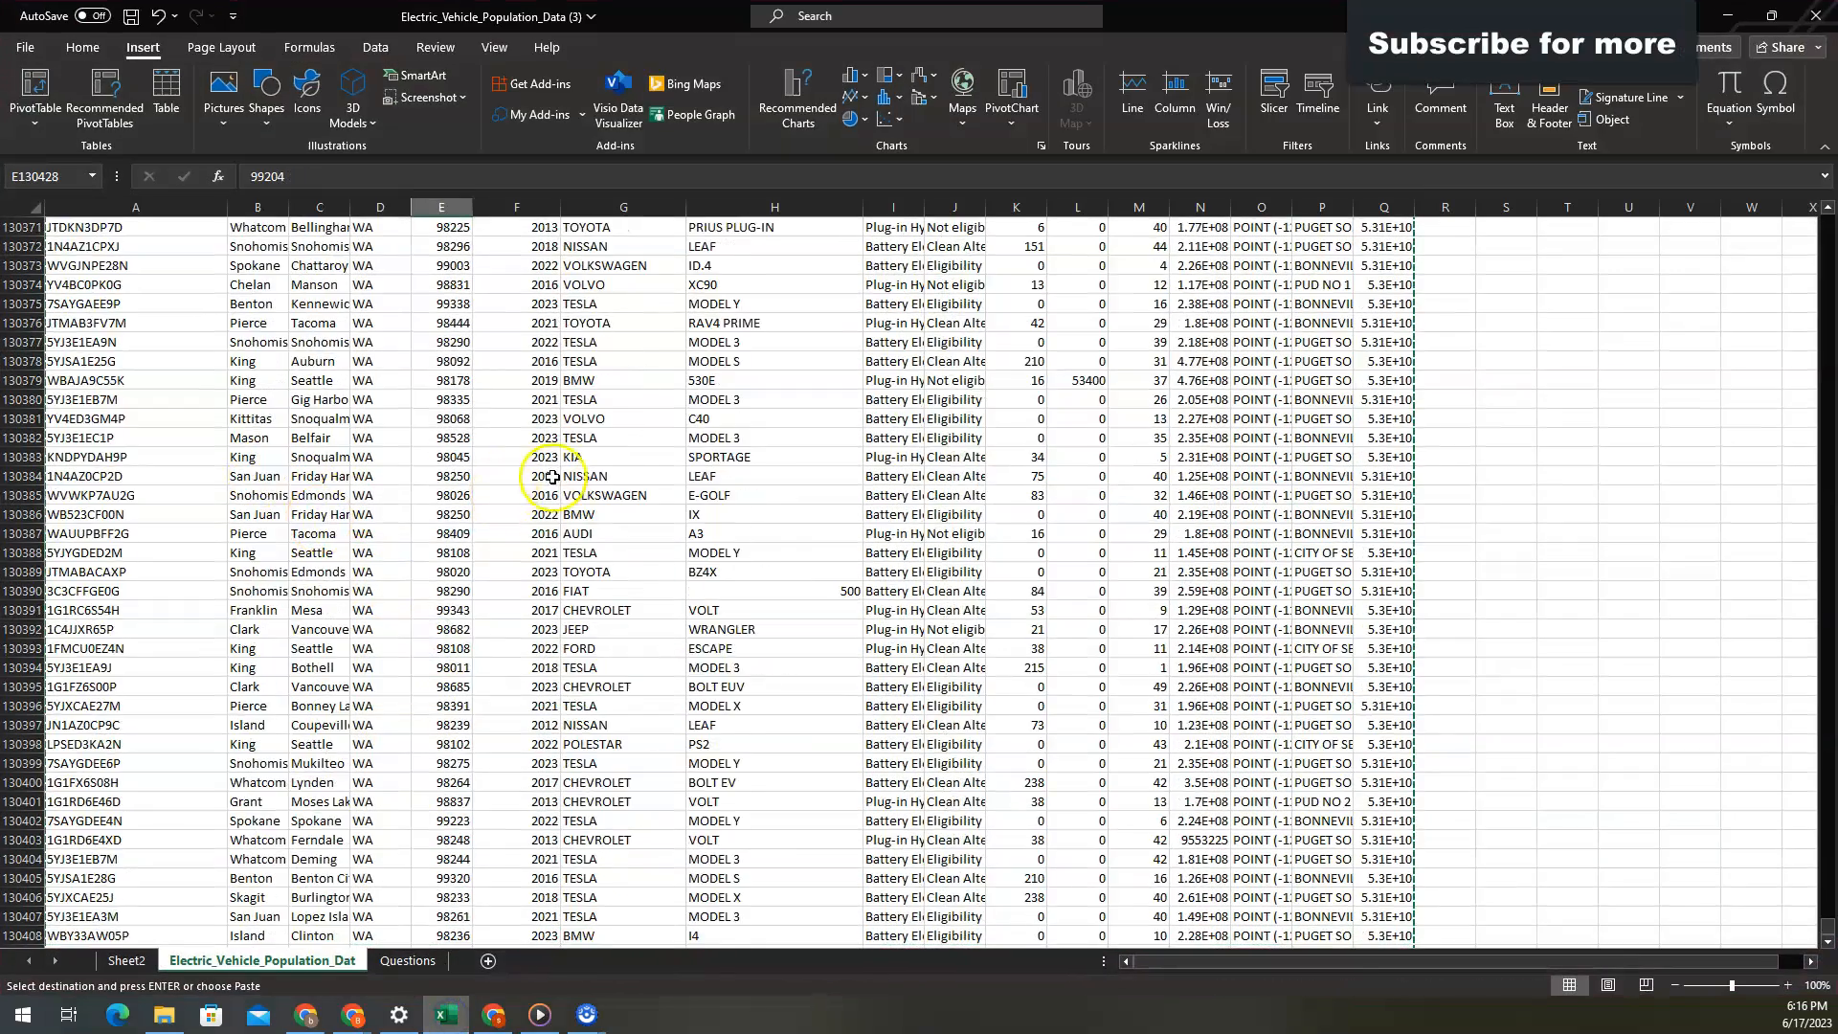
pyautogui.click(554, 476)
pyautogui.hotkey('ctrl', 'Up')
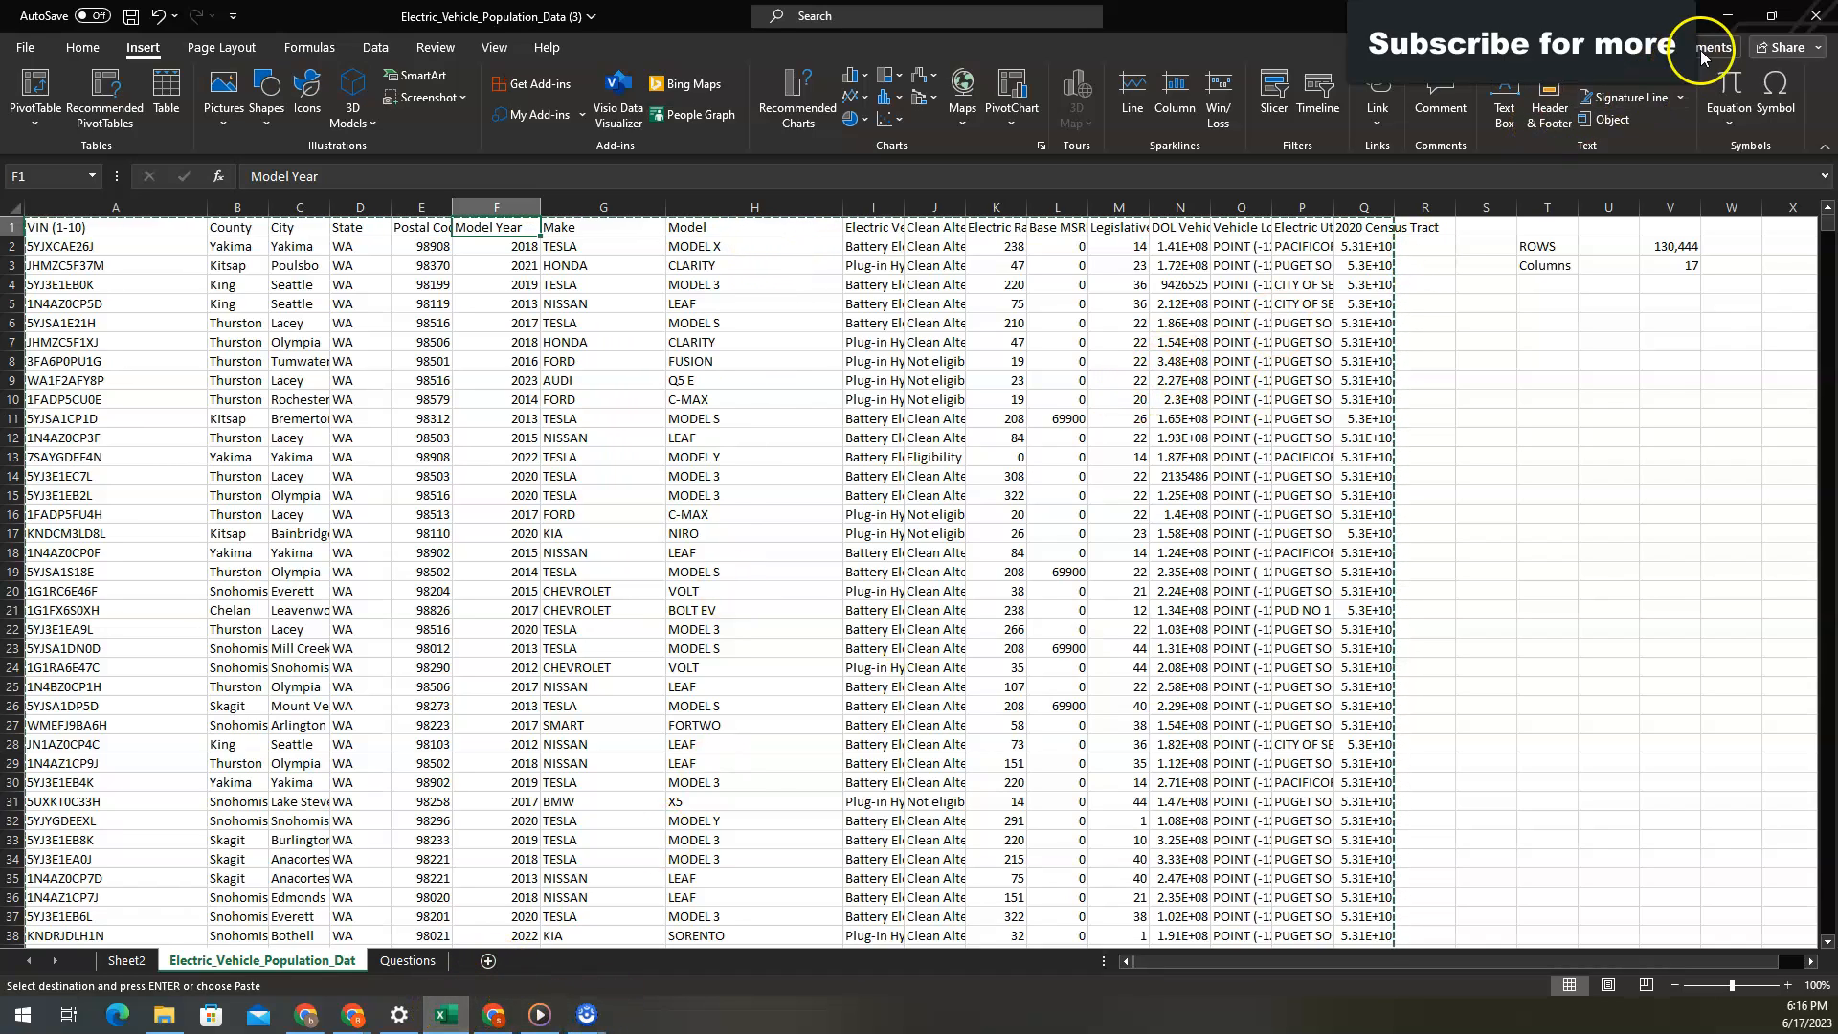
pyautogui.click(1726, 16)
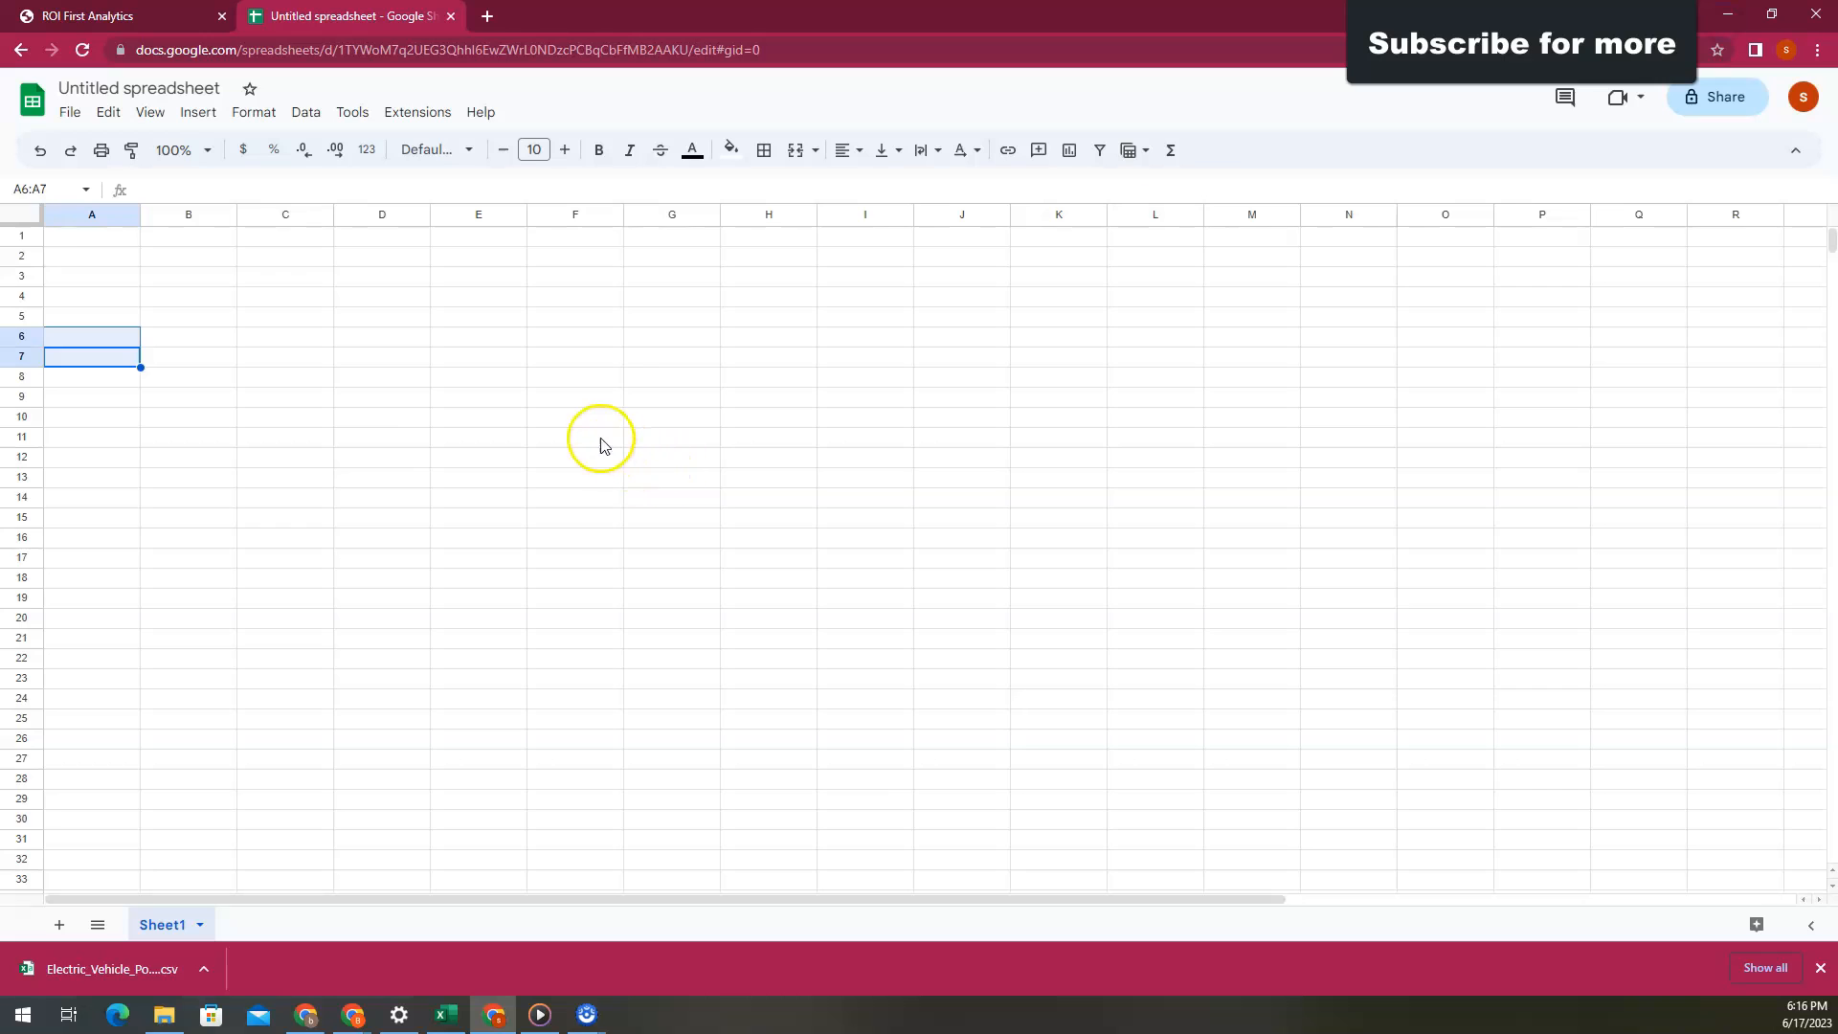
# Upload the file Electric_Vehicle_Population_Data (2).csv for import into the blank Google Sheets spreadsheet
pyautogui.click(394, 400)
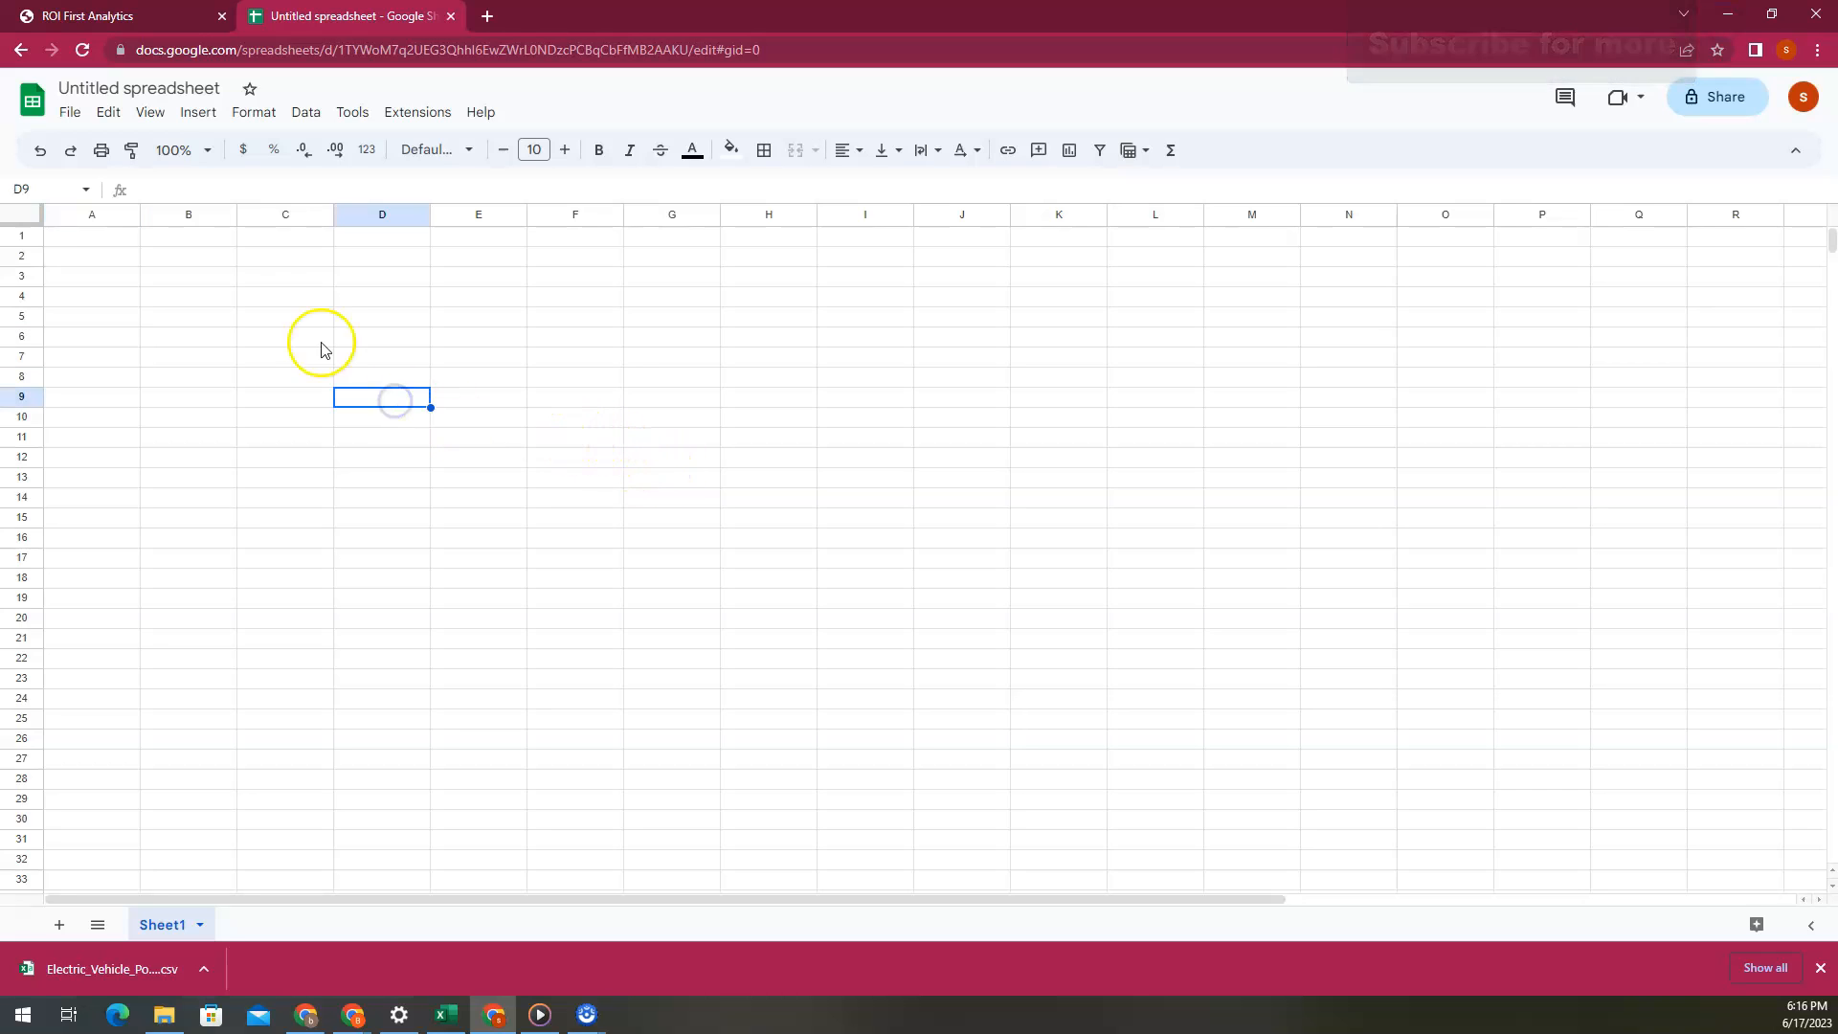
pyautogui.click(70, 117)
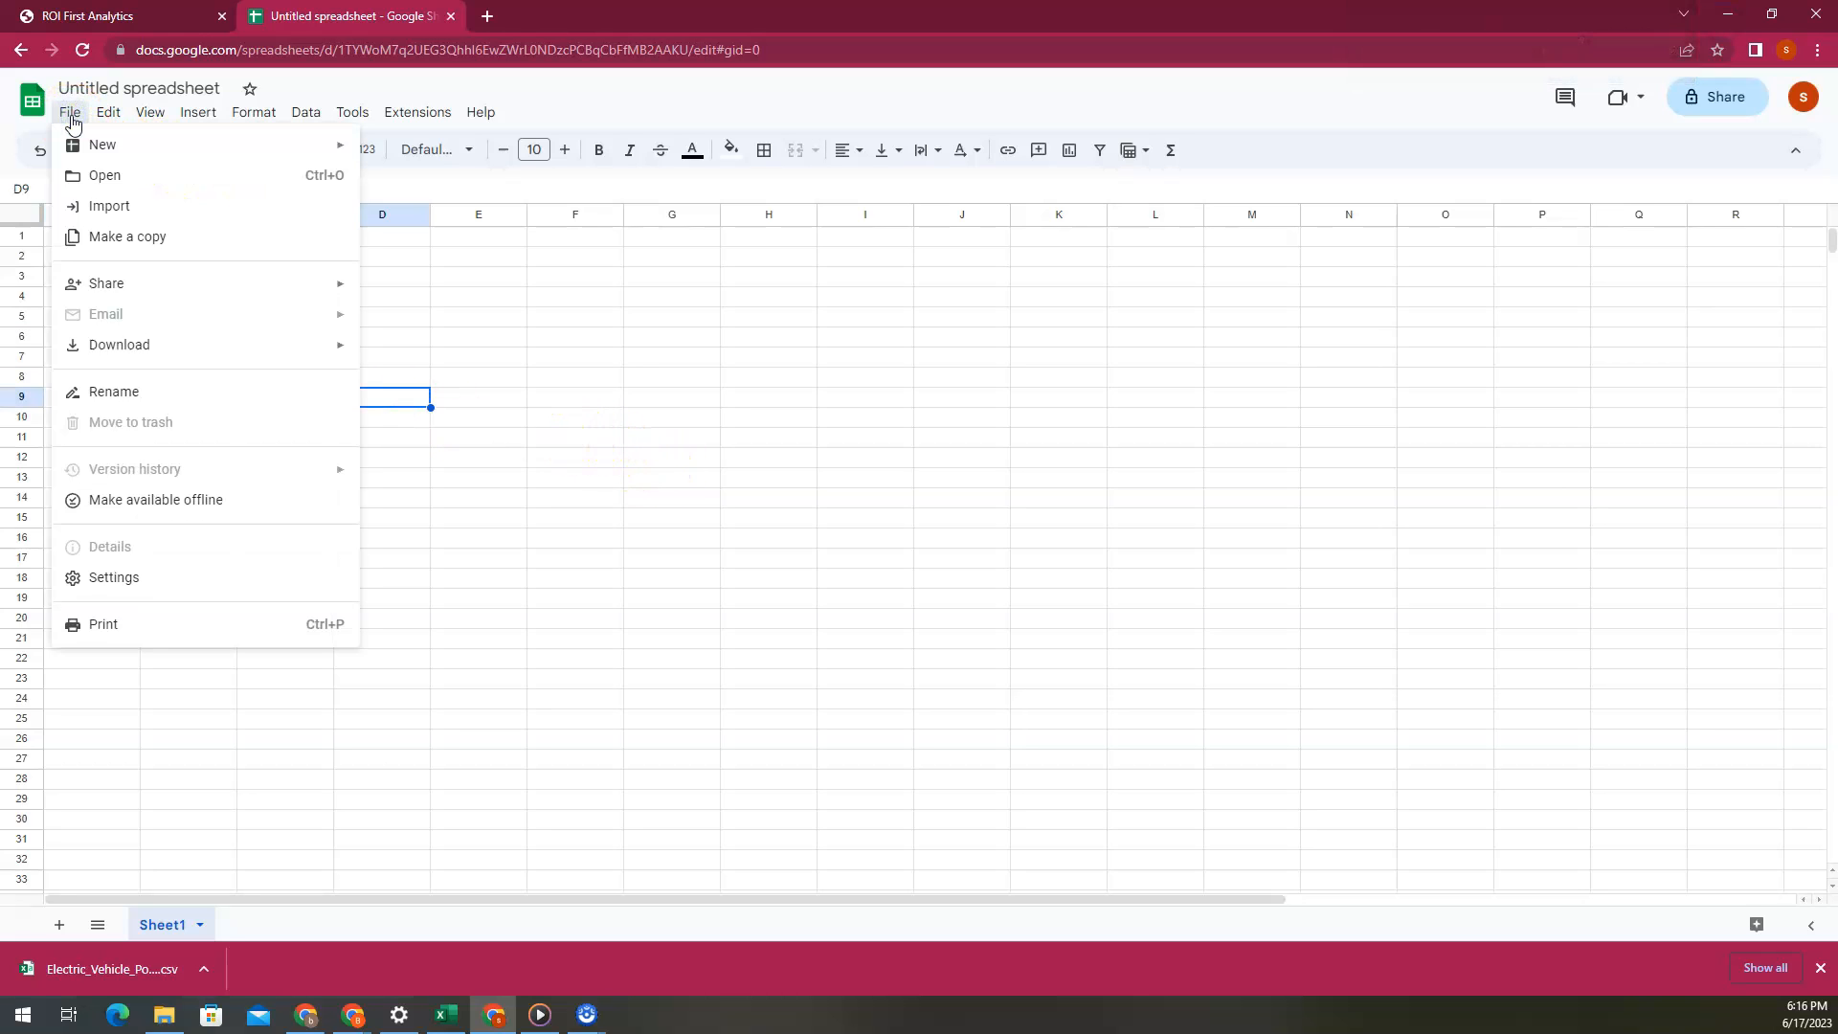
pyautogui.click(125, 205)
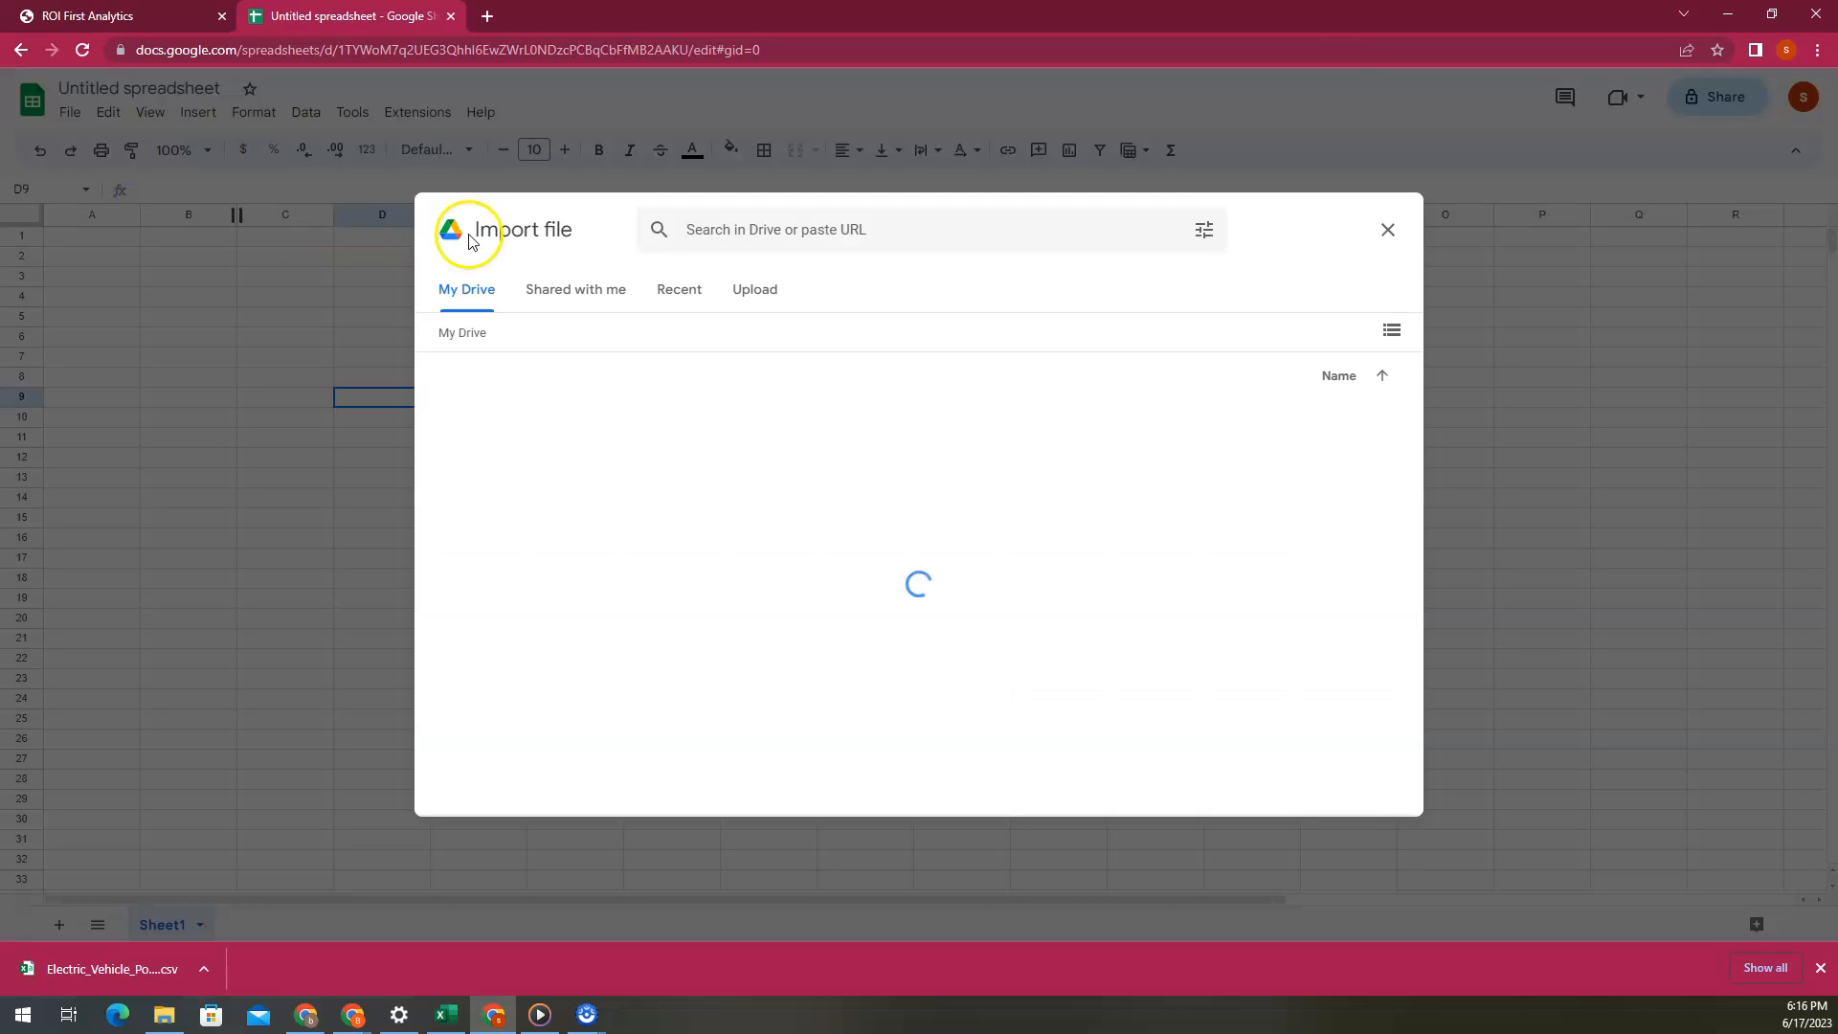
pyautogui.click(764, 304)
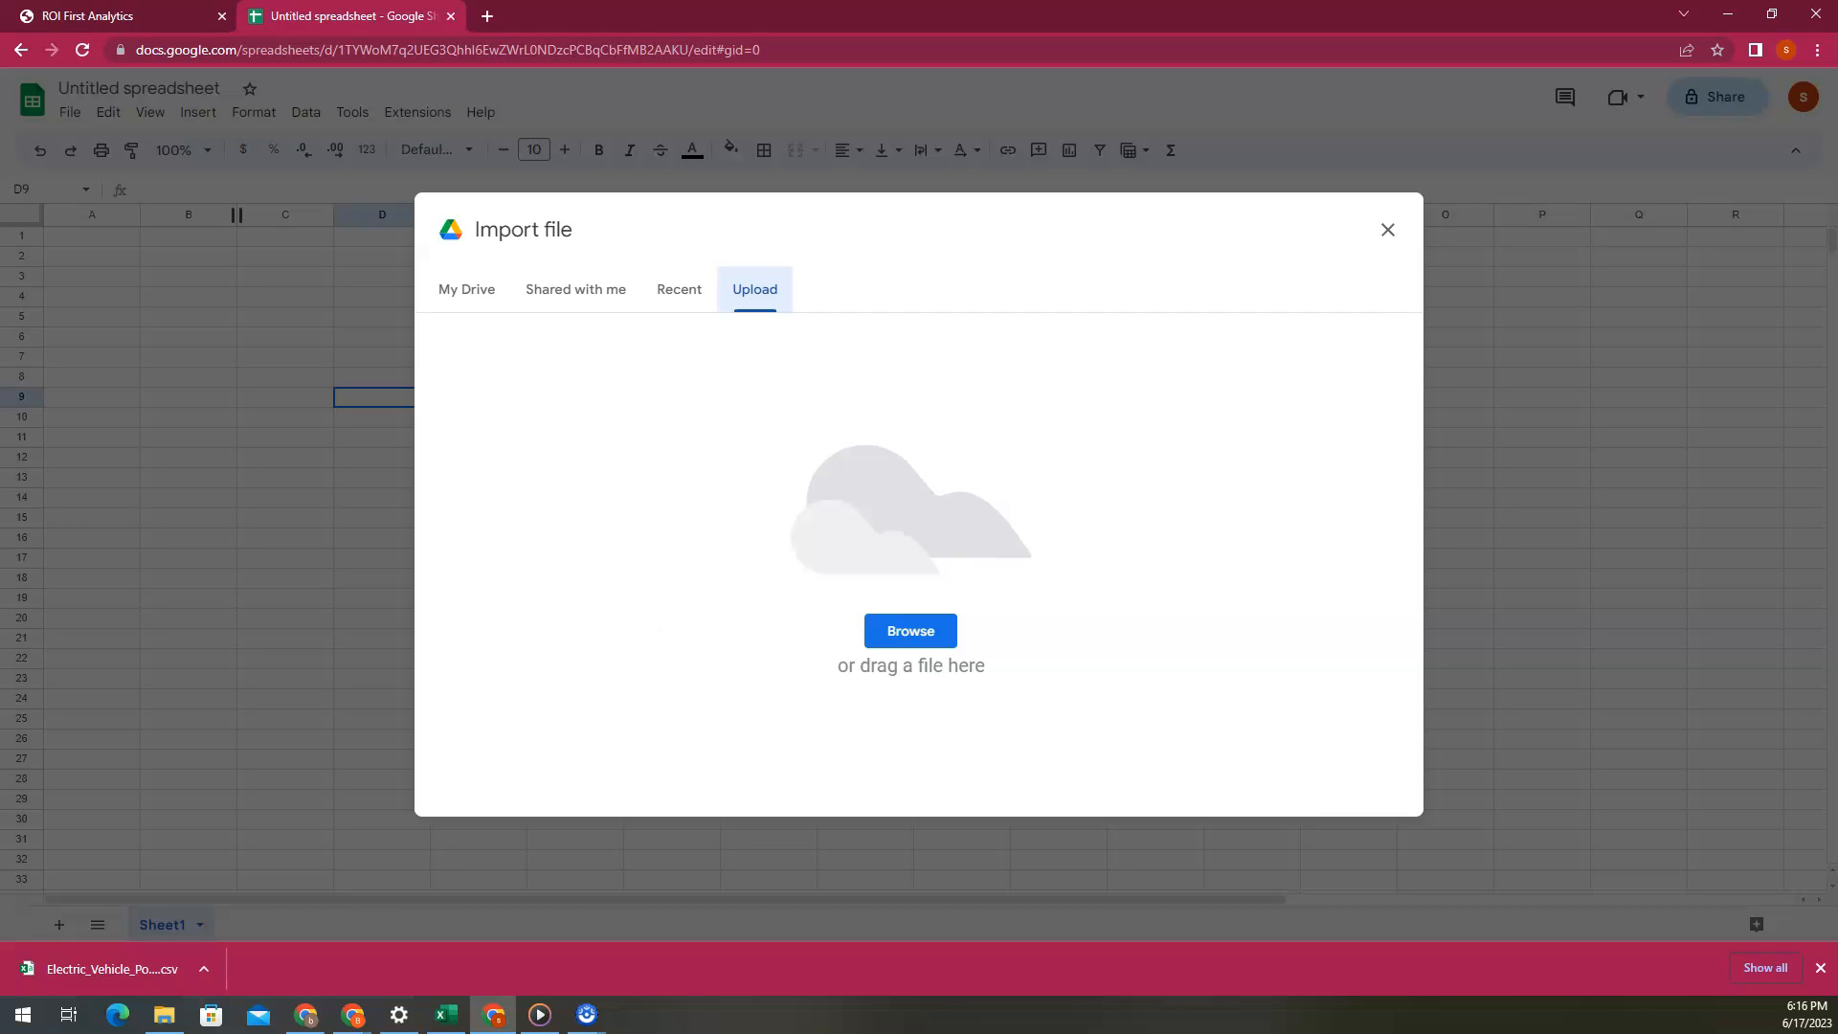
pyautogui.hotkey('alt', 'Tab')
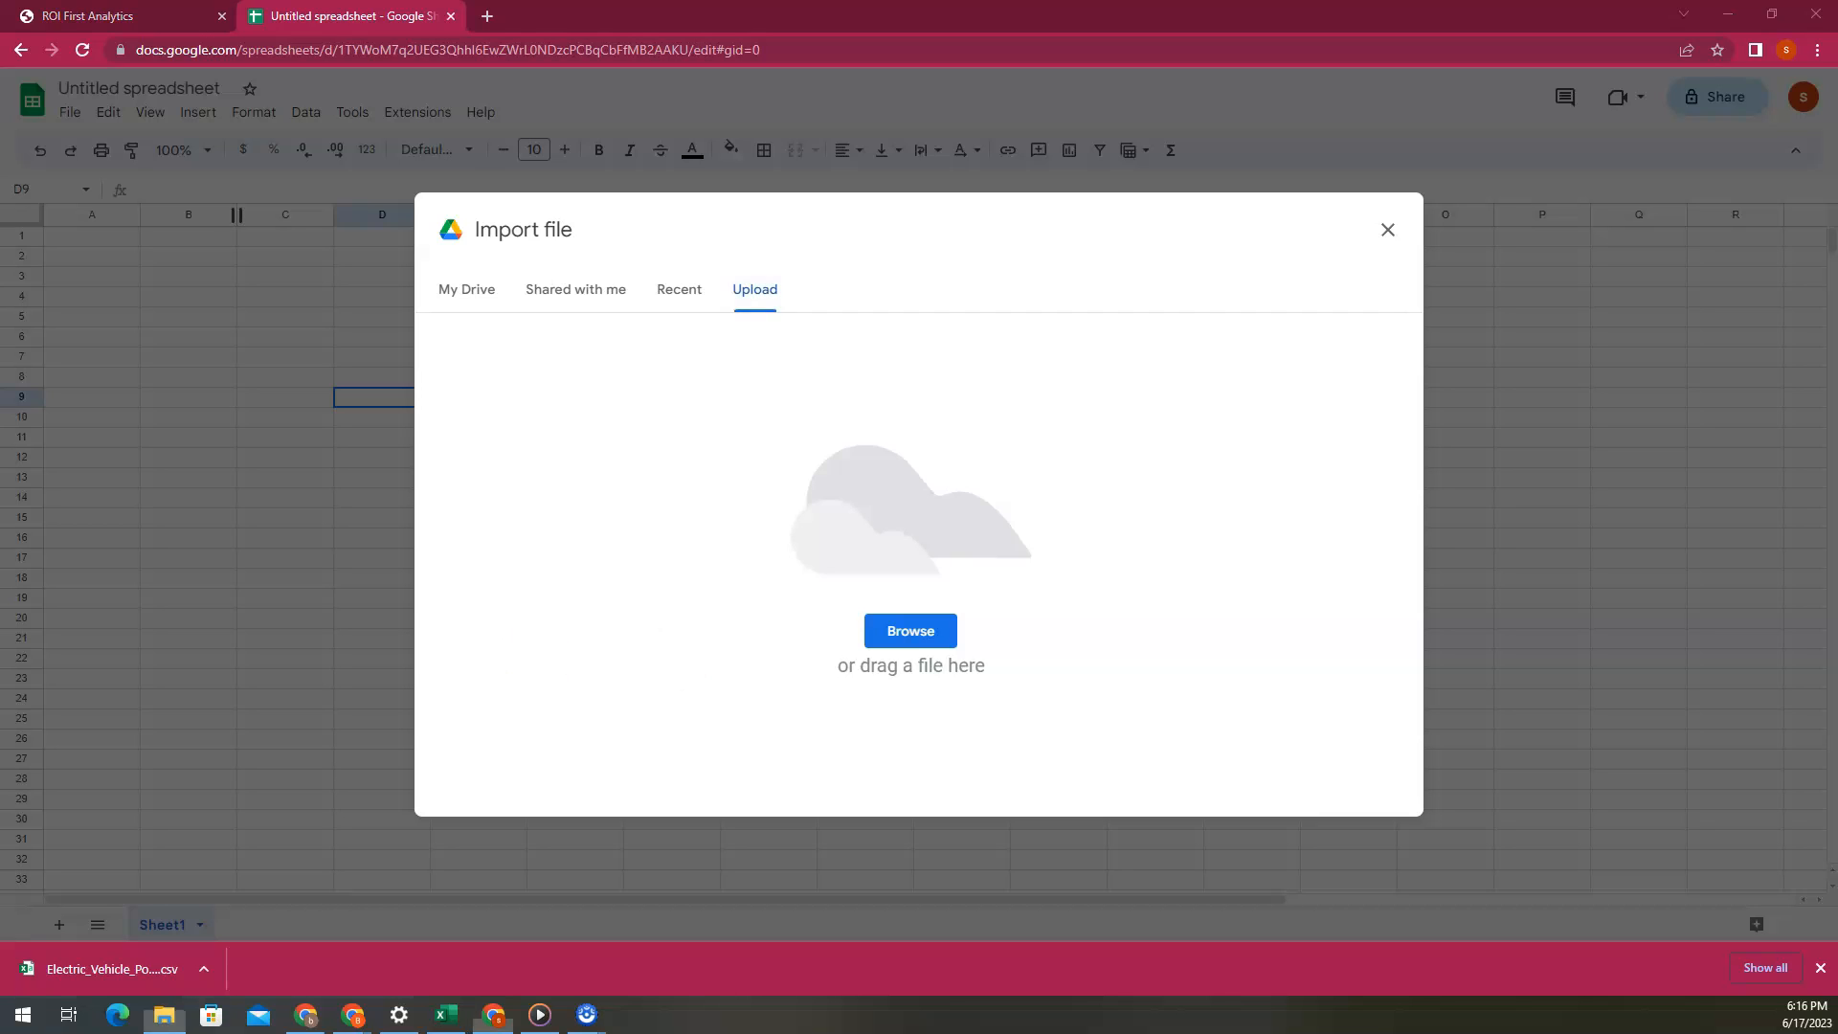
pyautogui.moveTo(0, 574); pyautogui.dragTo(856, 516)
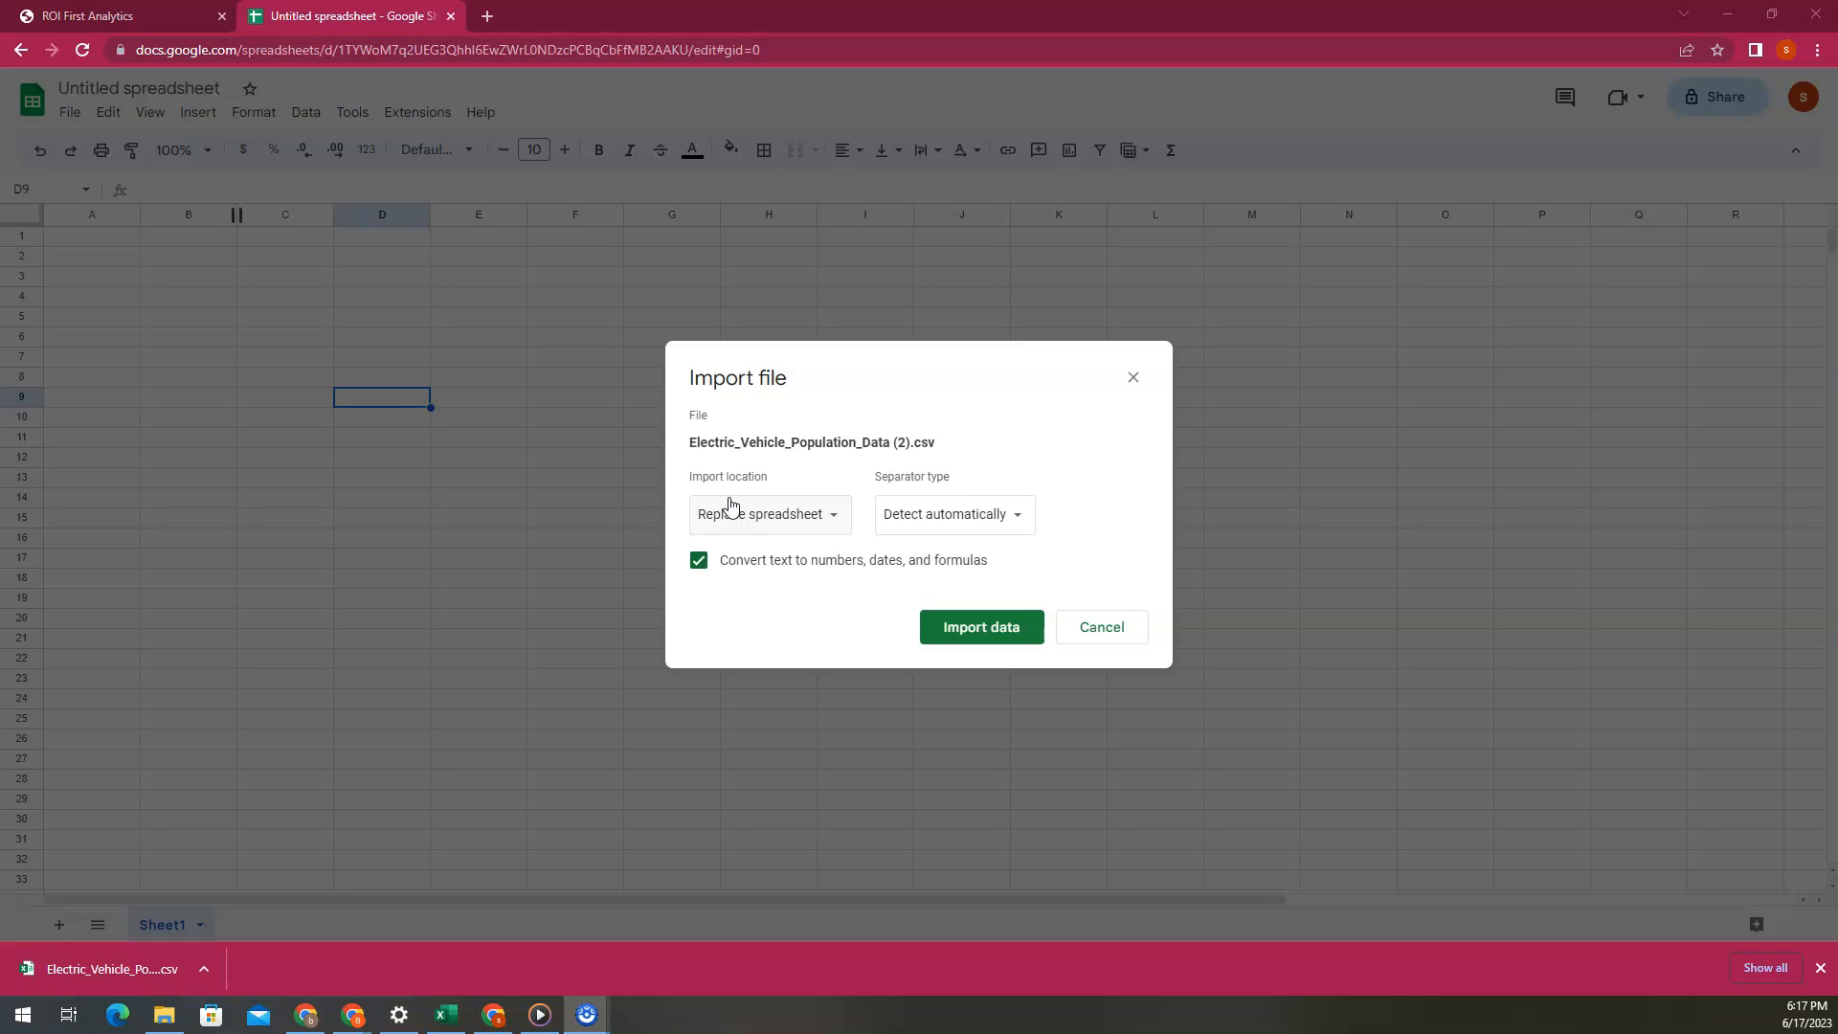
# Import the CSV data with Replace spreadsheet as the location and the separator detected automatically
pyautogui.click(801, 515)
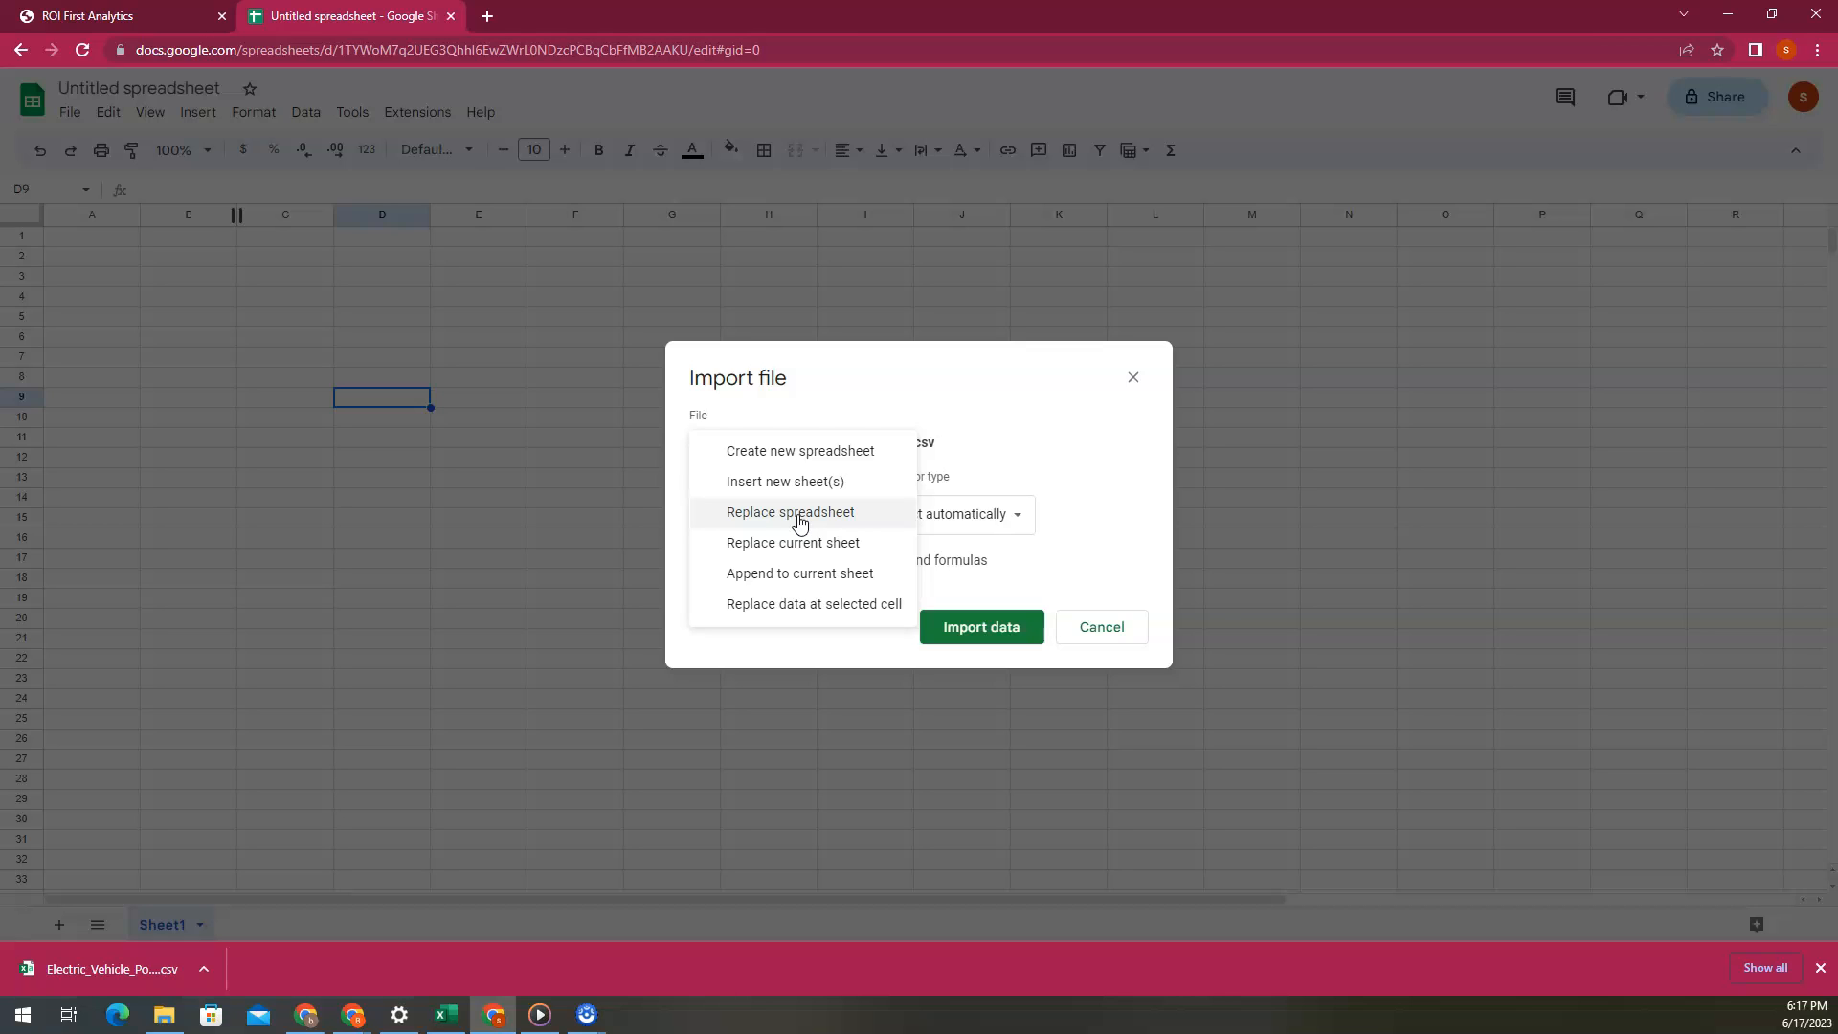
pyautogui.click(799, 517)
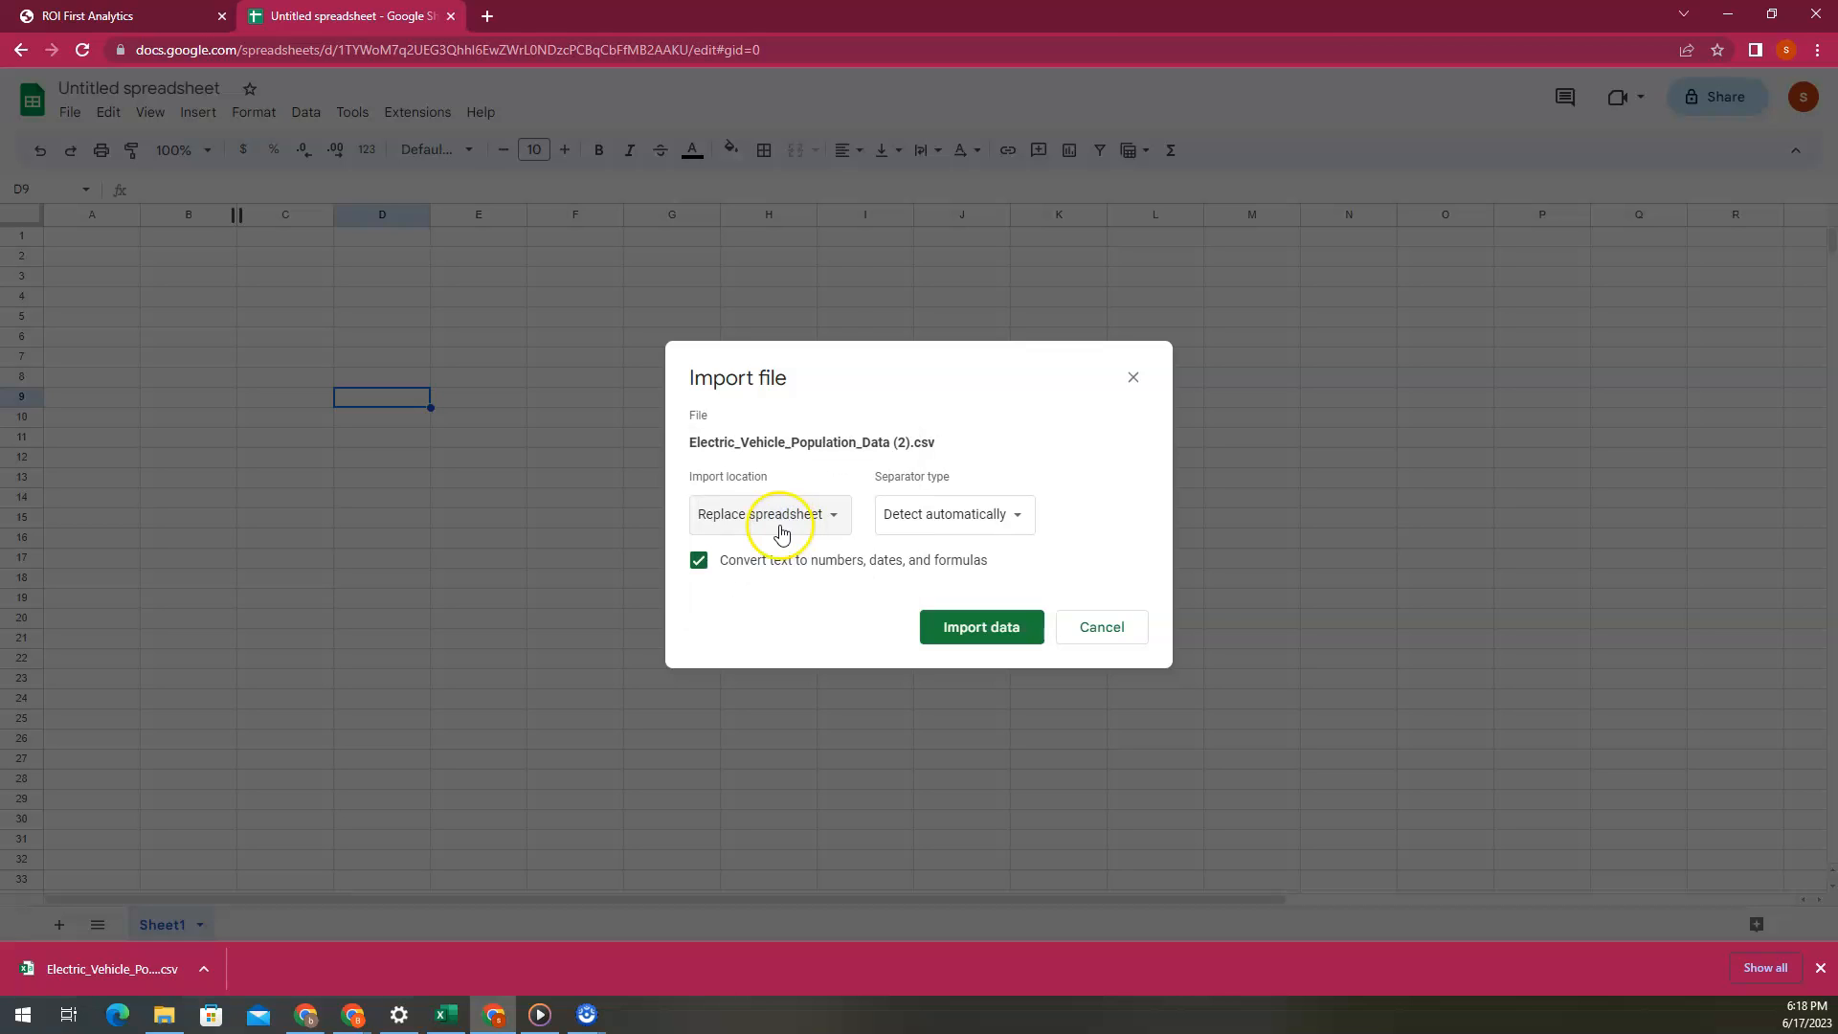
pyautogui.click(952, 517)
pyautogui.click(952, 519)
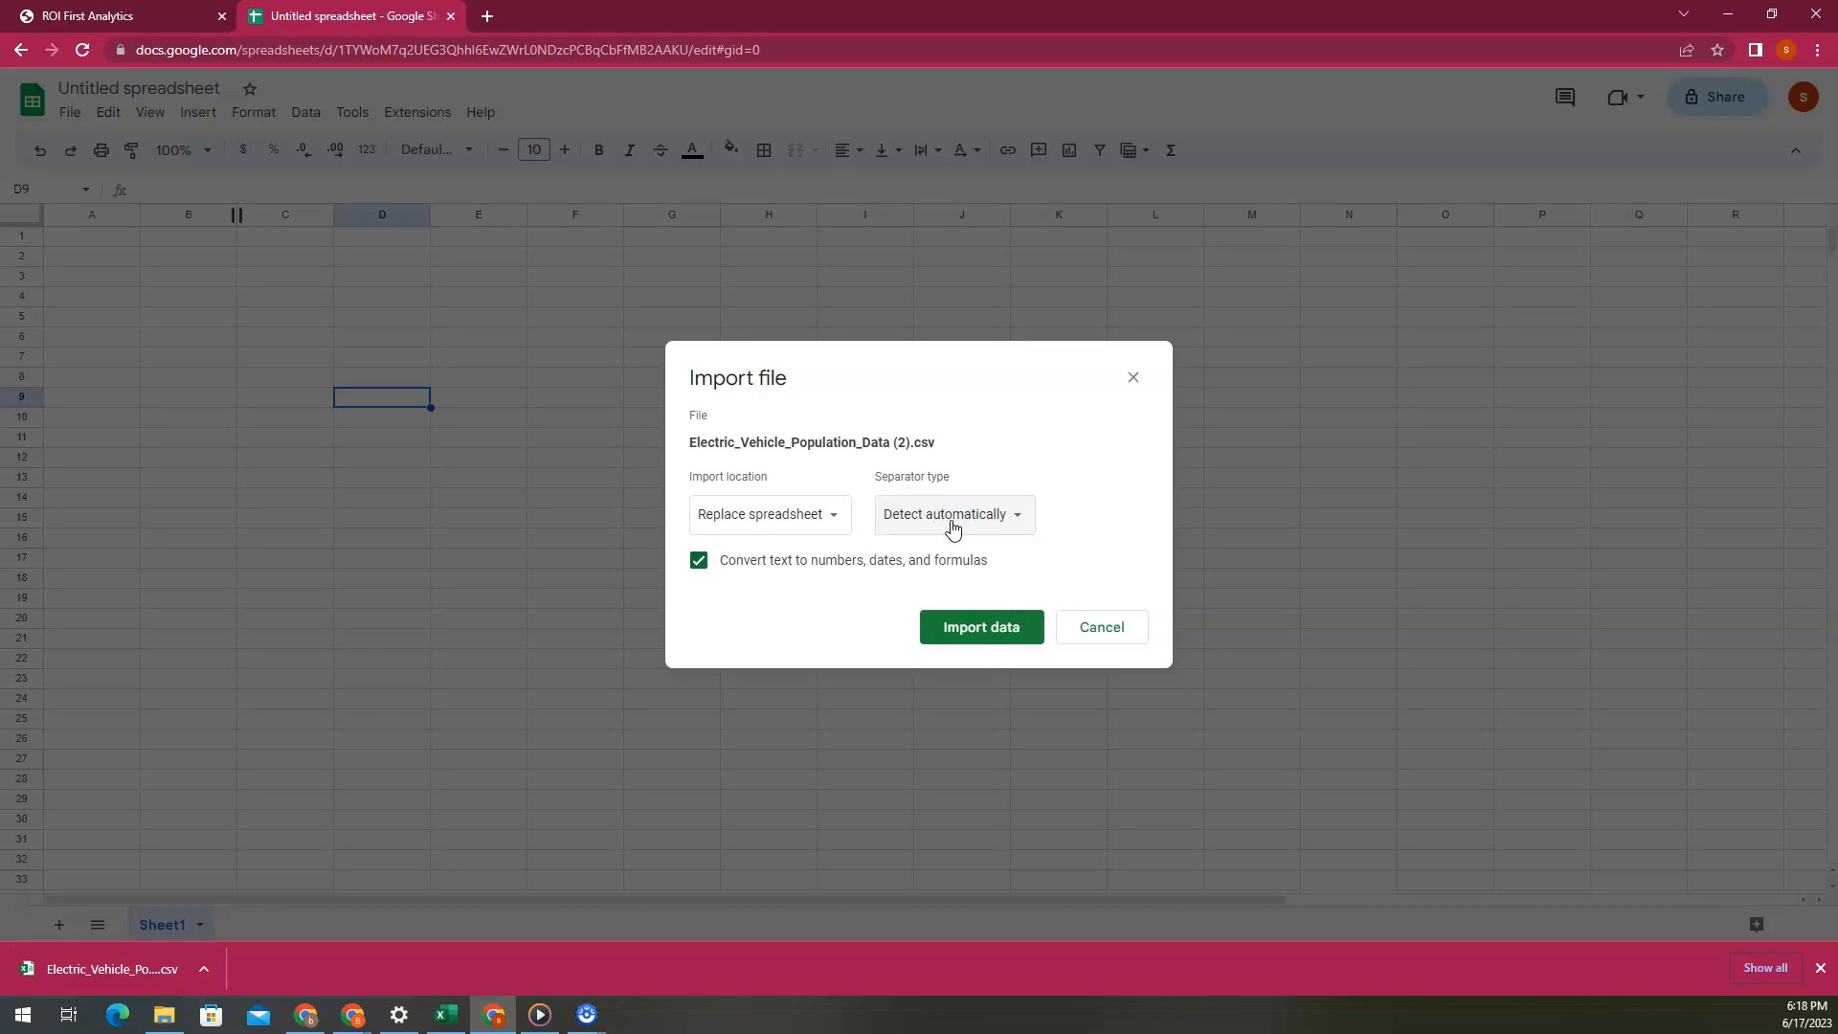
pyautogui.click(969, 632)
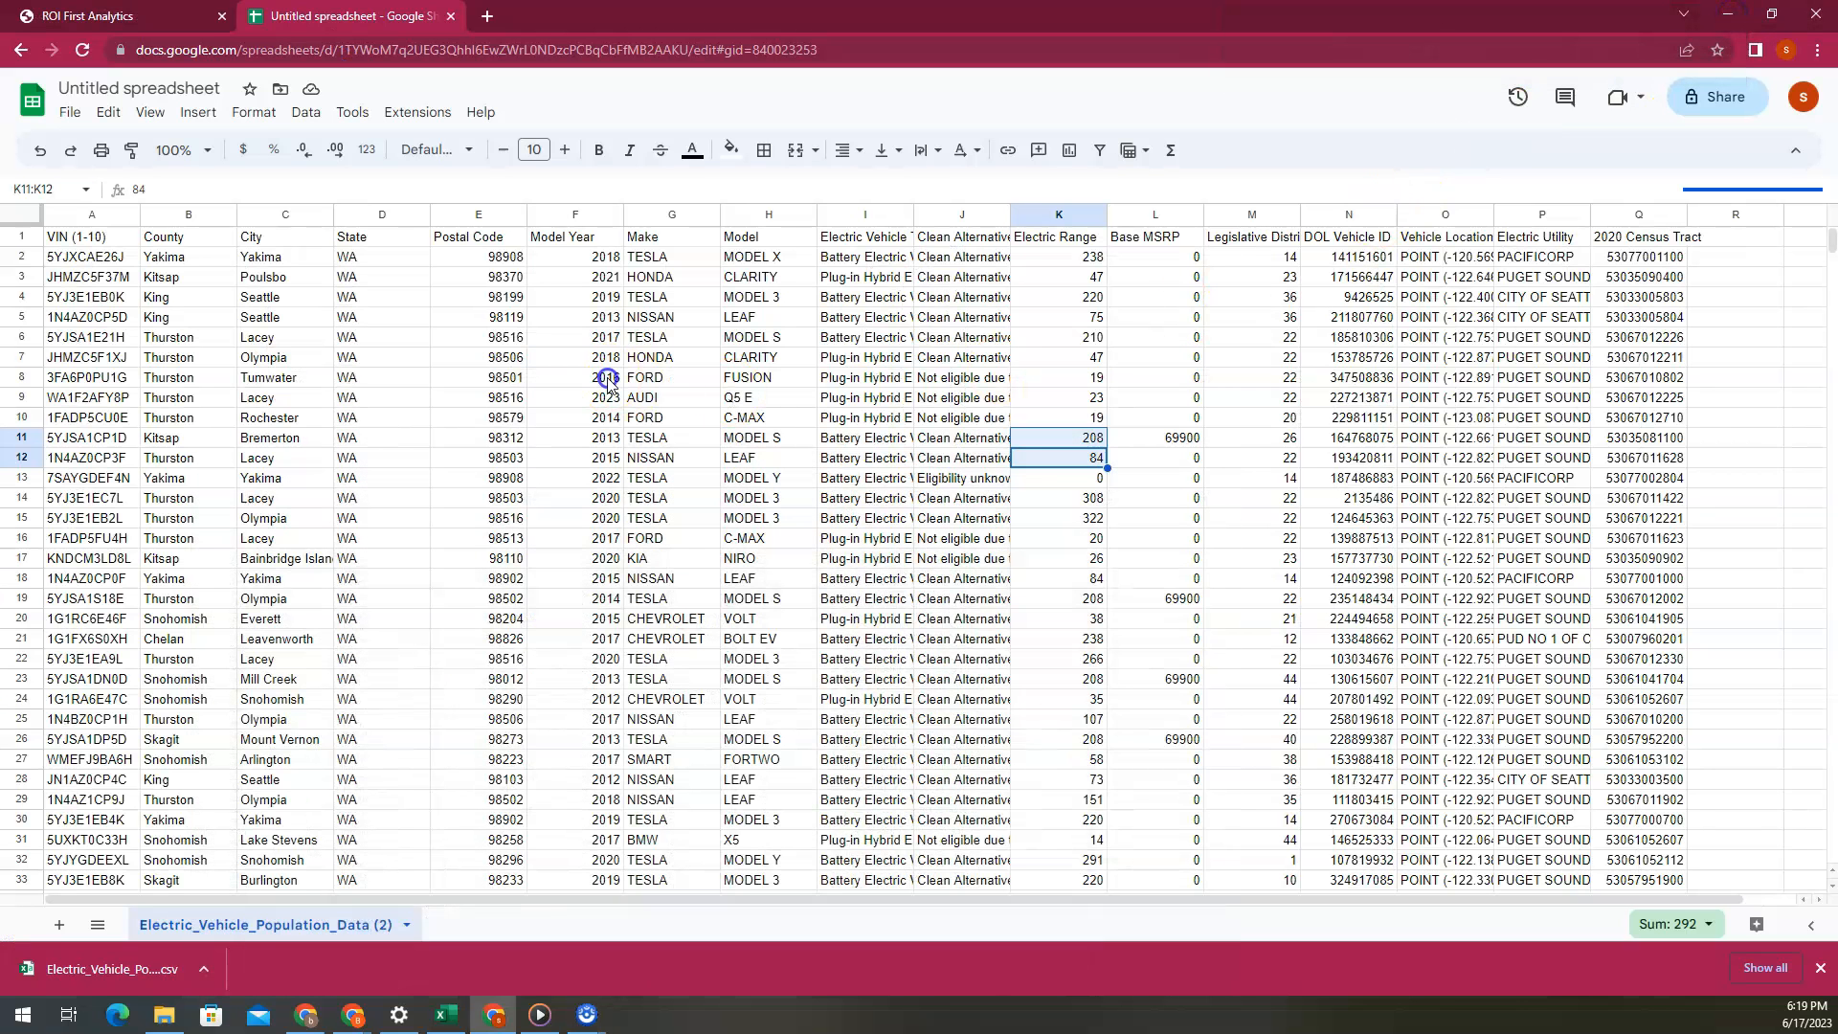
# Compare the imported data with the original electric vehicle sheet in the Excel workbook
pyautogui.click(607, 379)
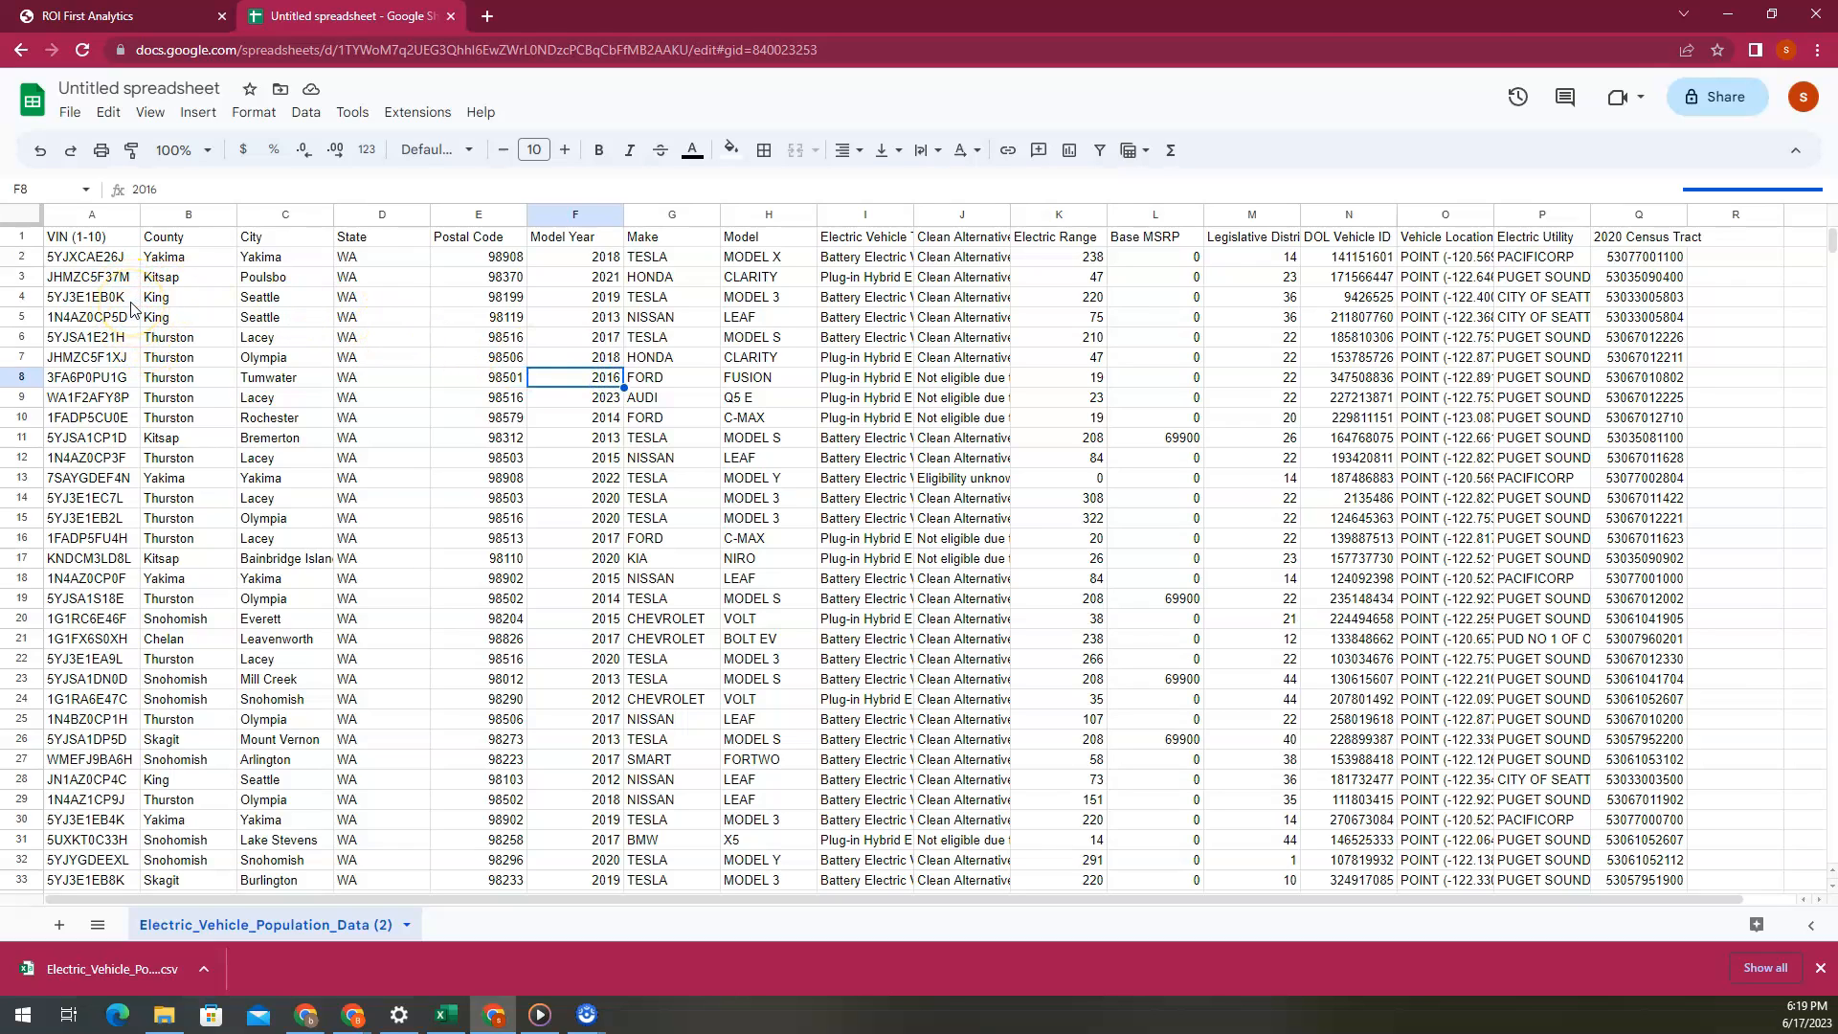
pyautogui.click(441, 1015)
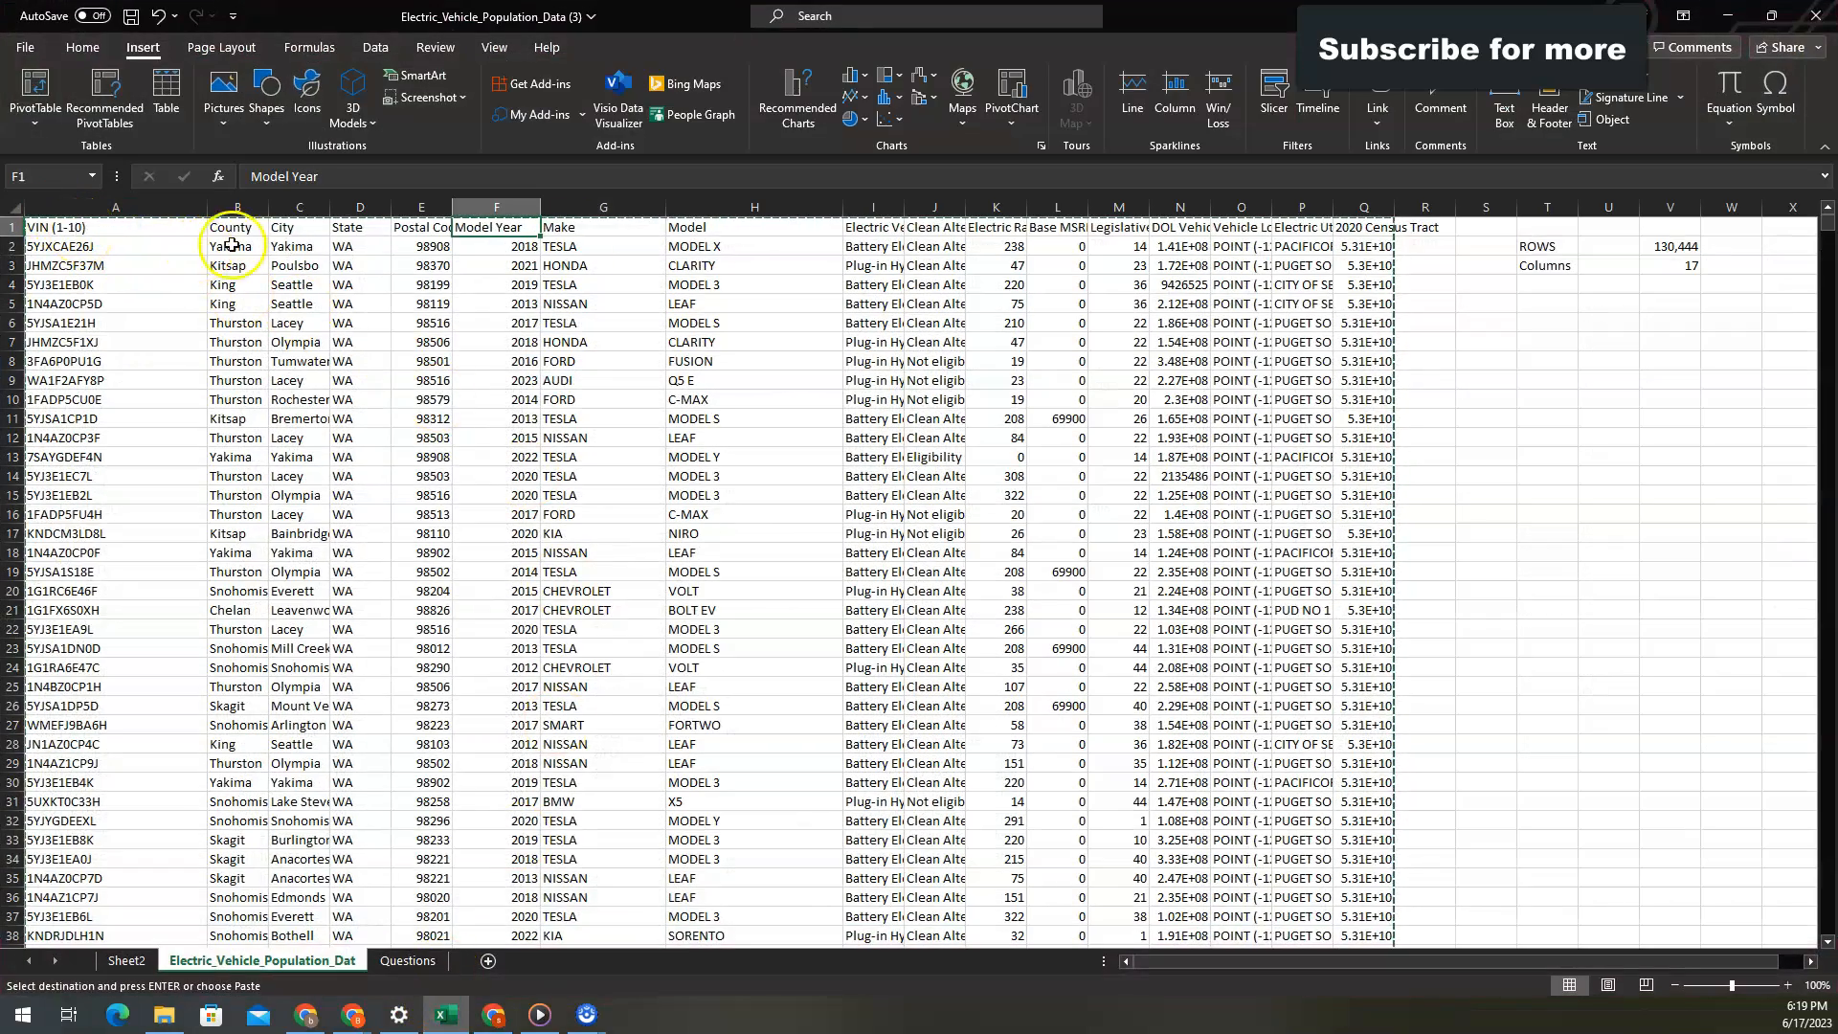
pyautogui.click(1723, 17)
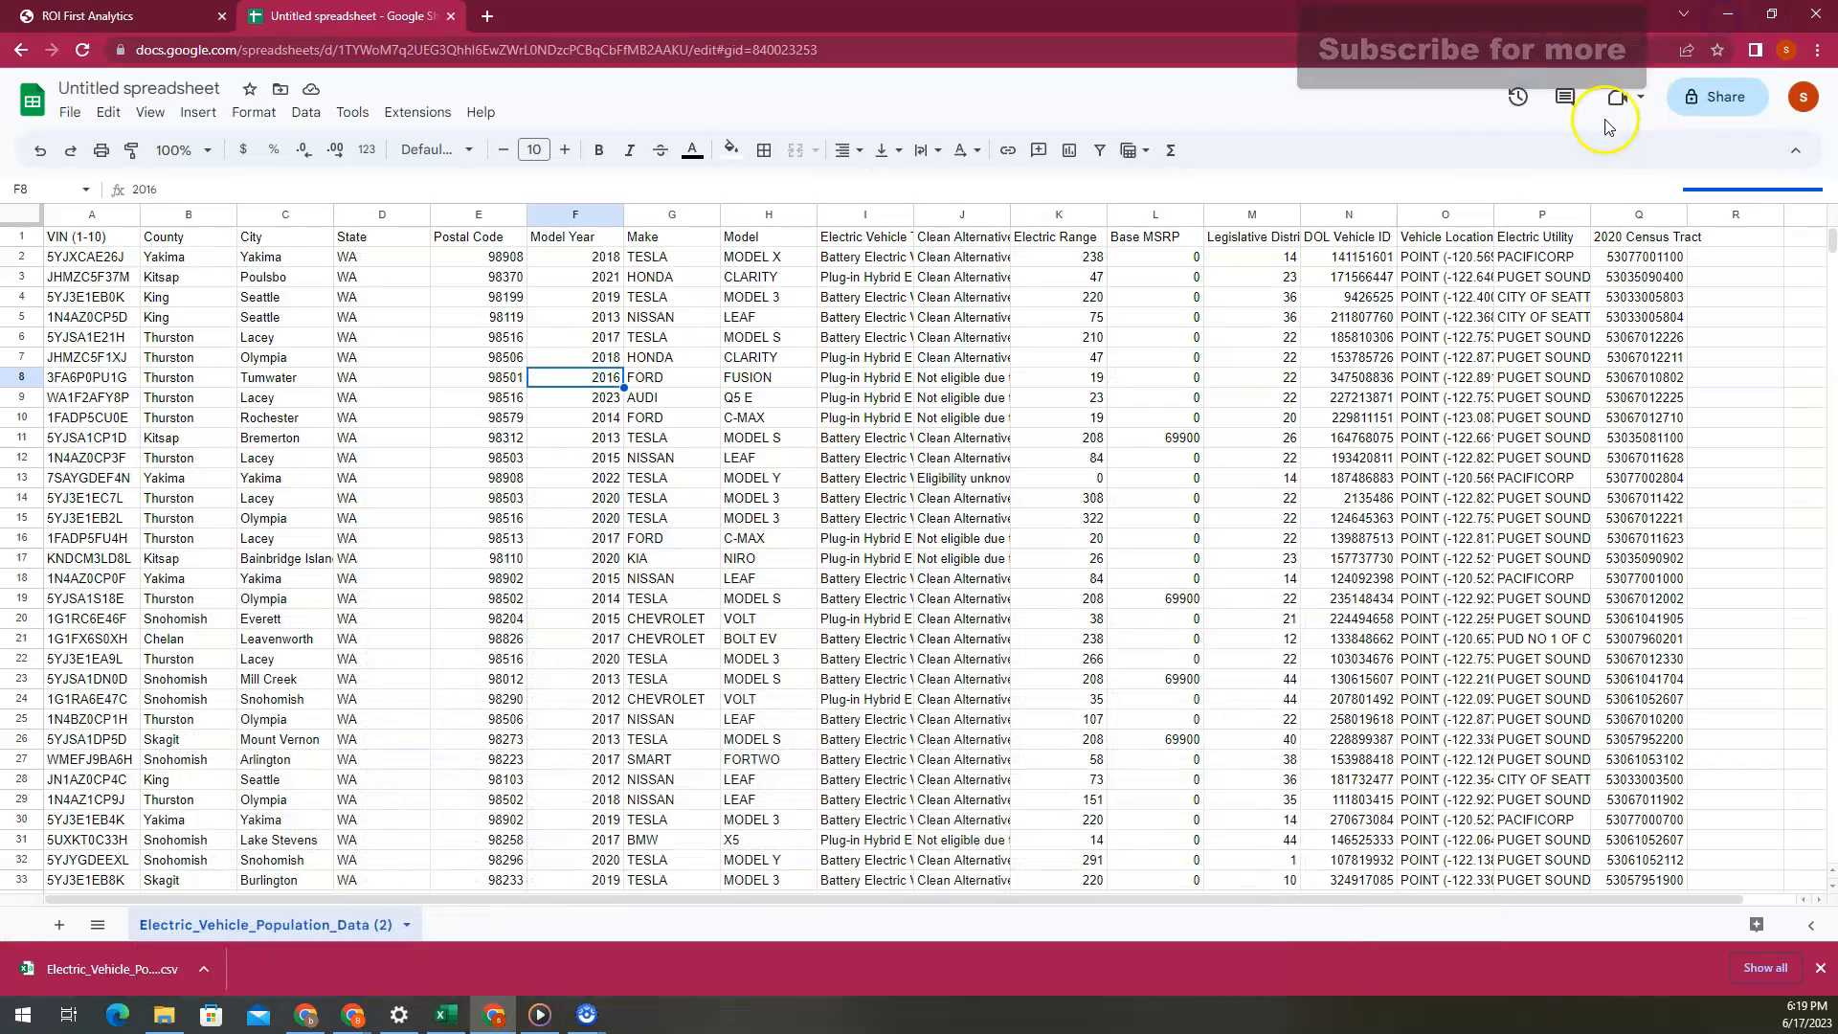
pyautogui.click(1283, 337)
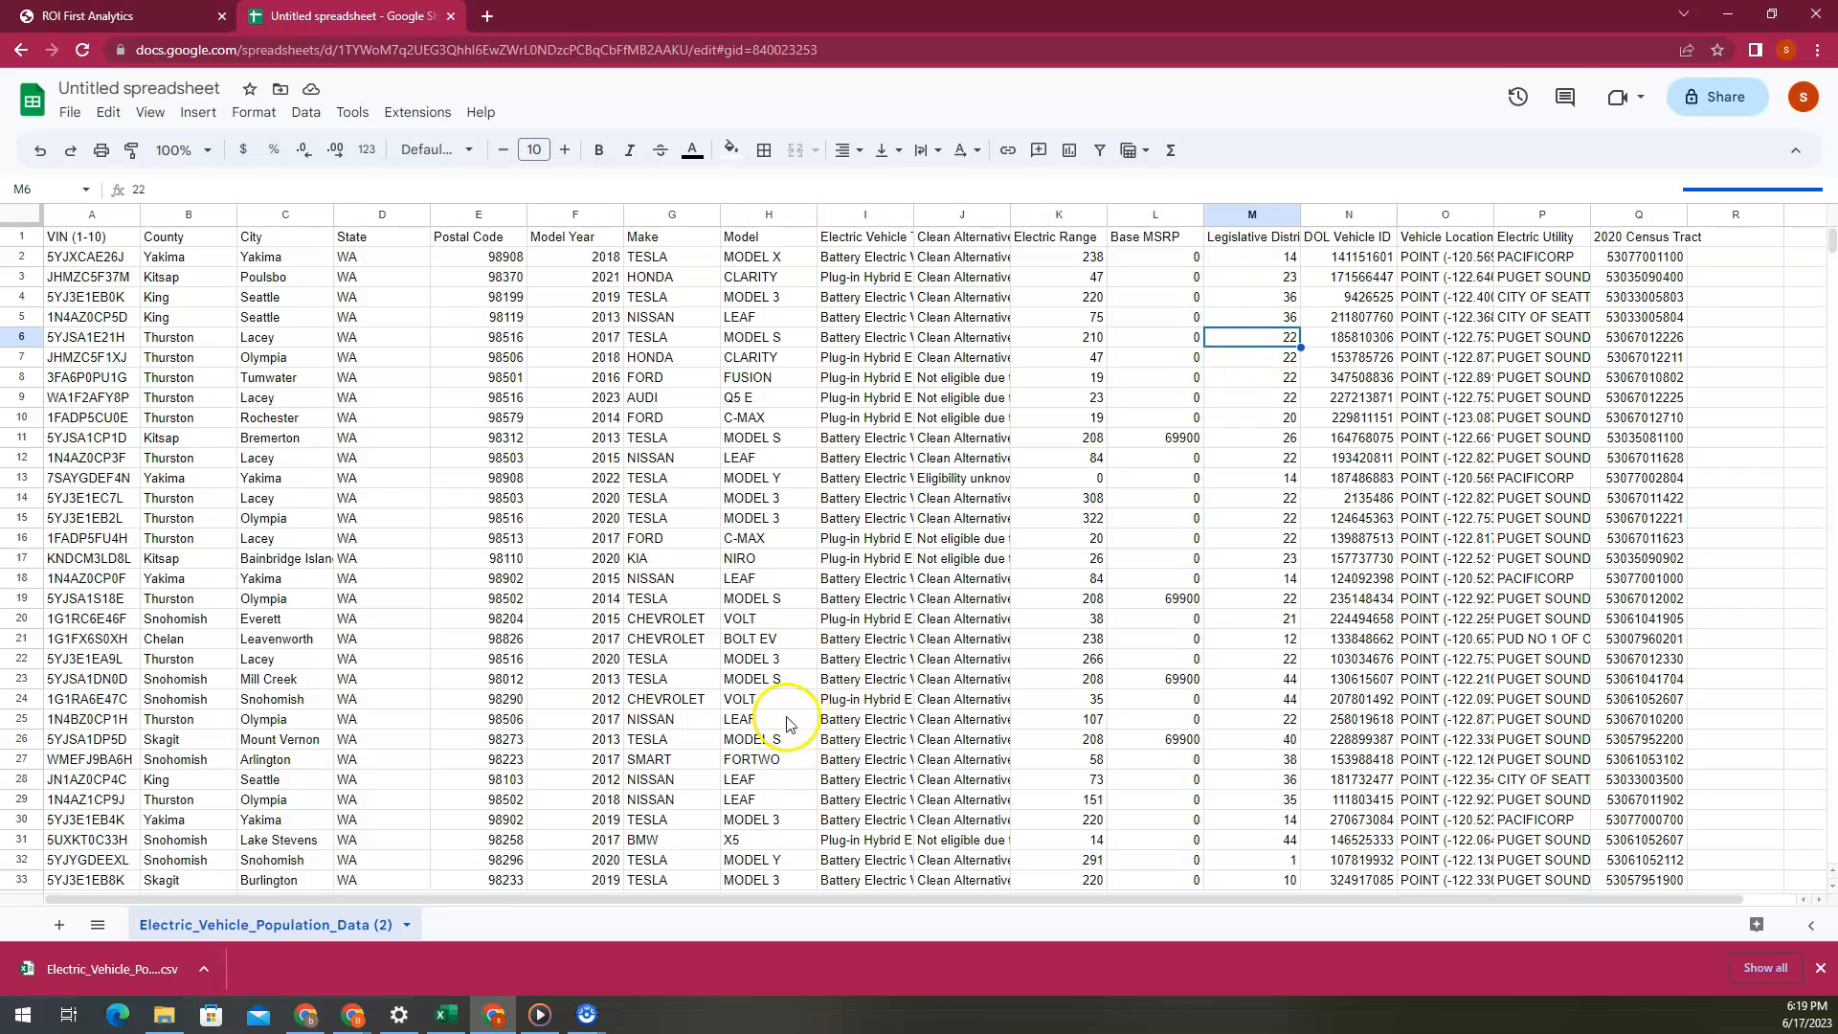
# Check the imported sheet's extent by selecting the header cells A1:Q1 and viewing the data down to its last row
pyautogui.click(79, 238)
pyautogui.moveTo(80, 238); pyautogui.dragTo(1655, 240)
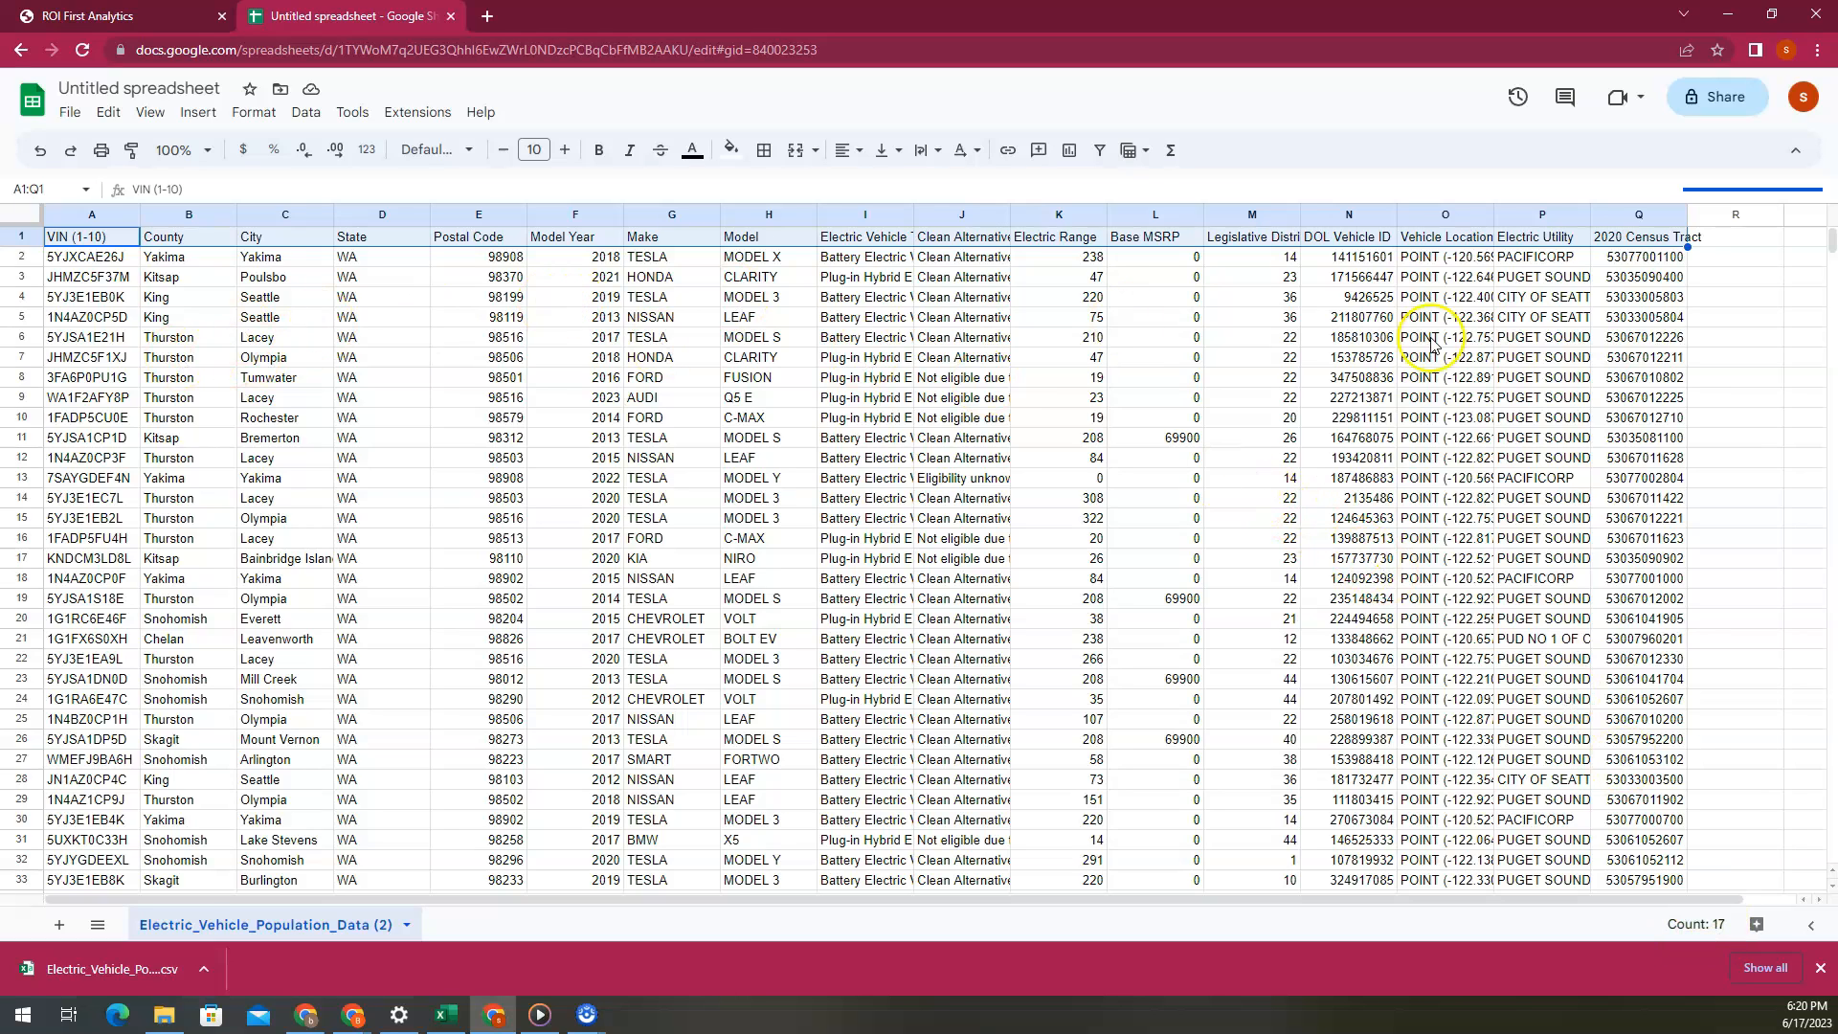
pyautogui.click(1796, 264)
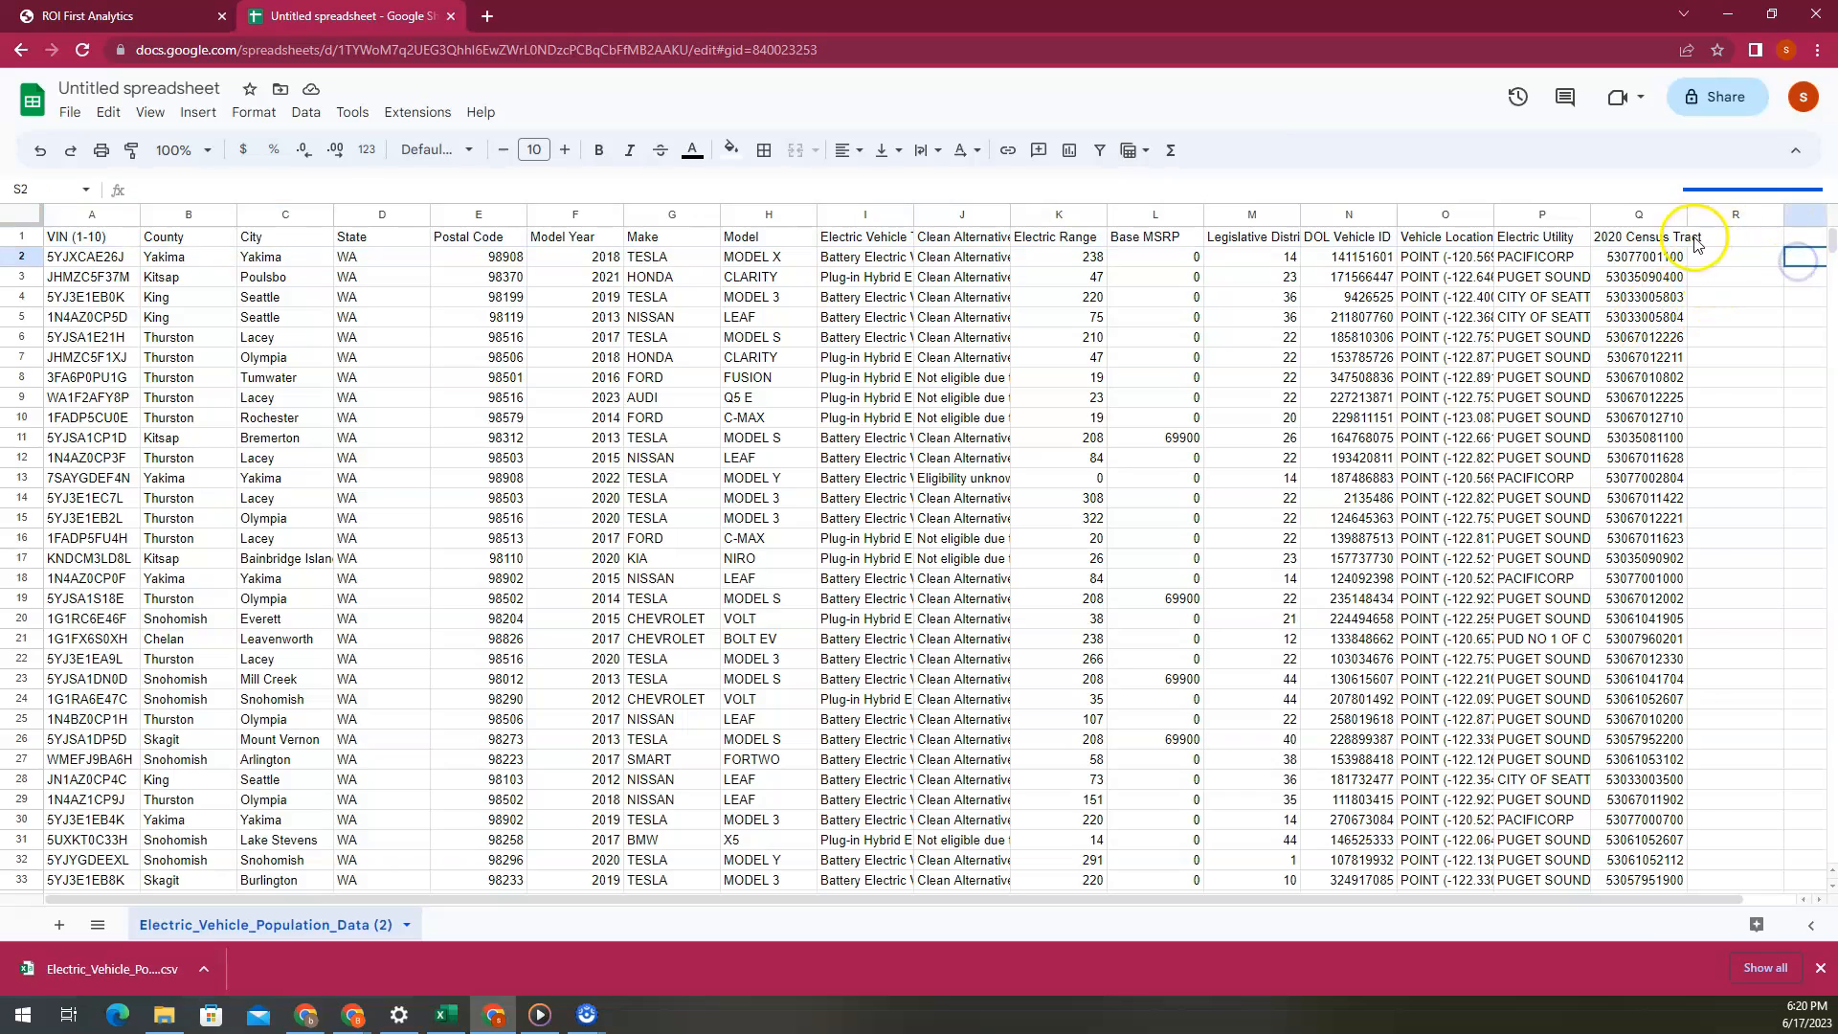
pyautogui.moveTo(1828, 239); pyautogui.dragTo(1829, 847)
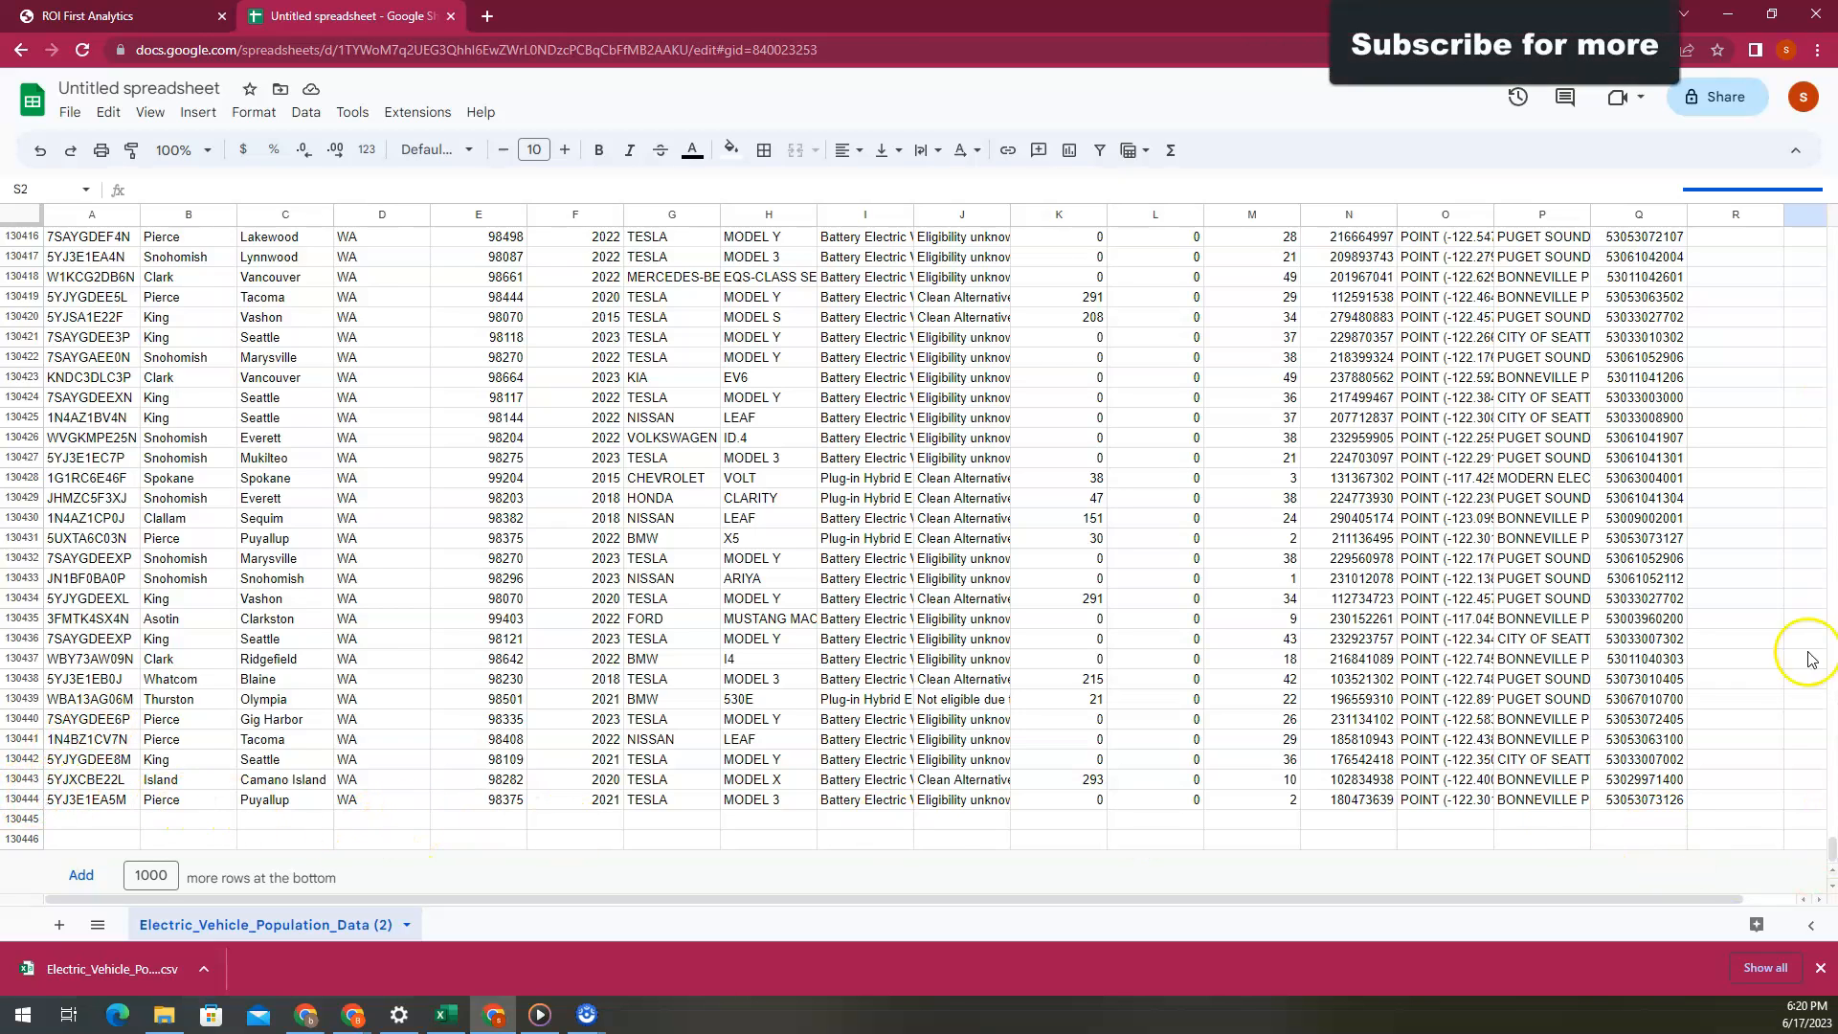
pyautogui.moveTo(1834, 852); pyautogui.dragTo(1823, 100)
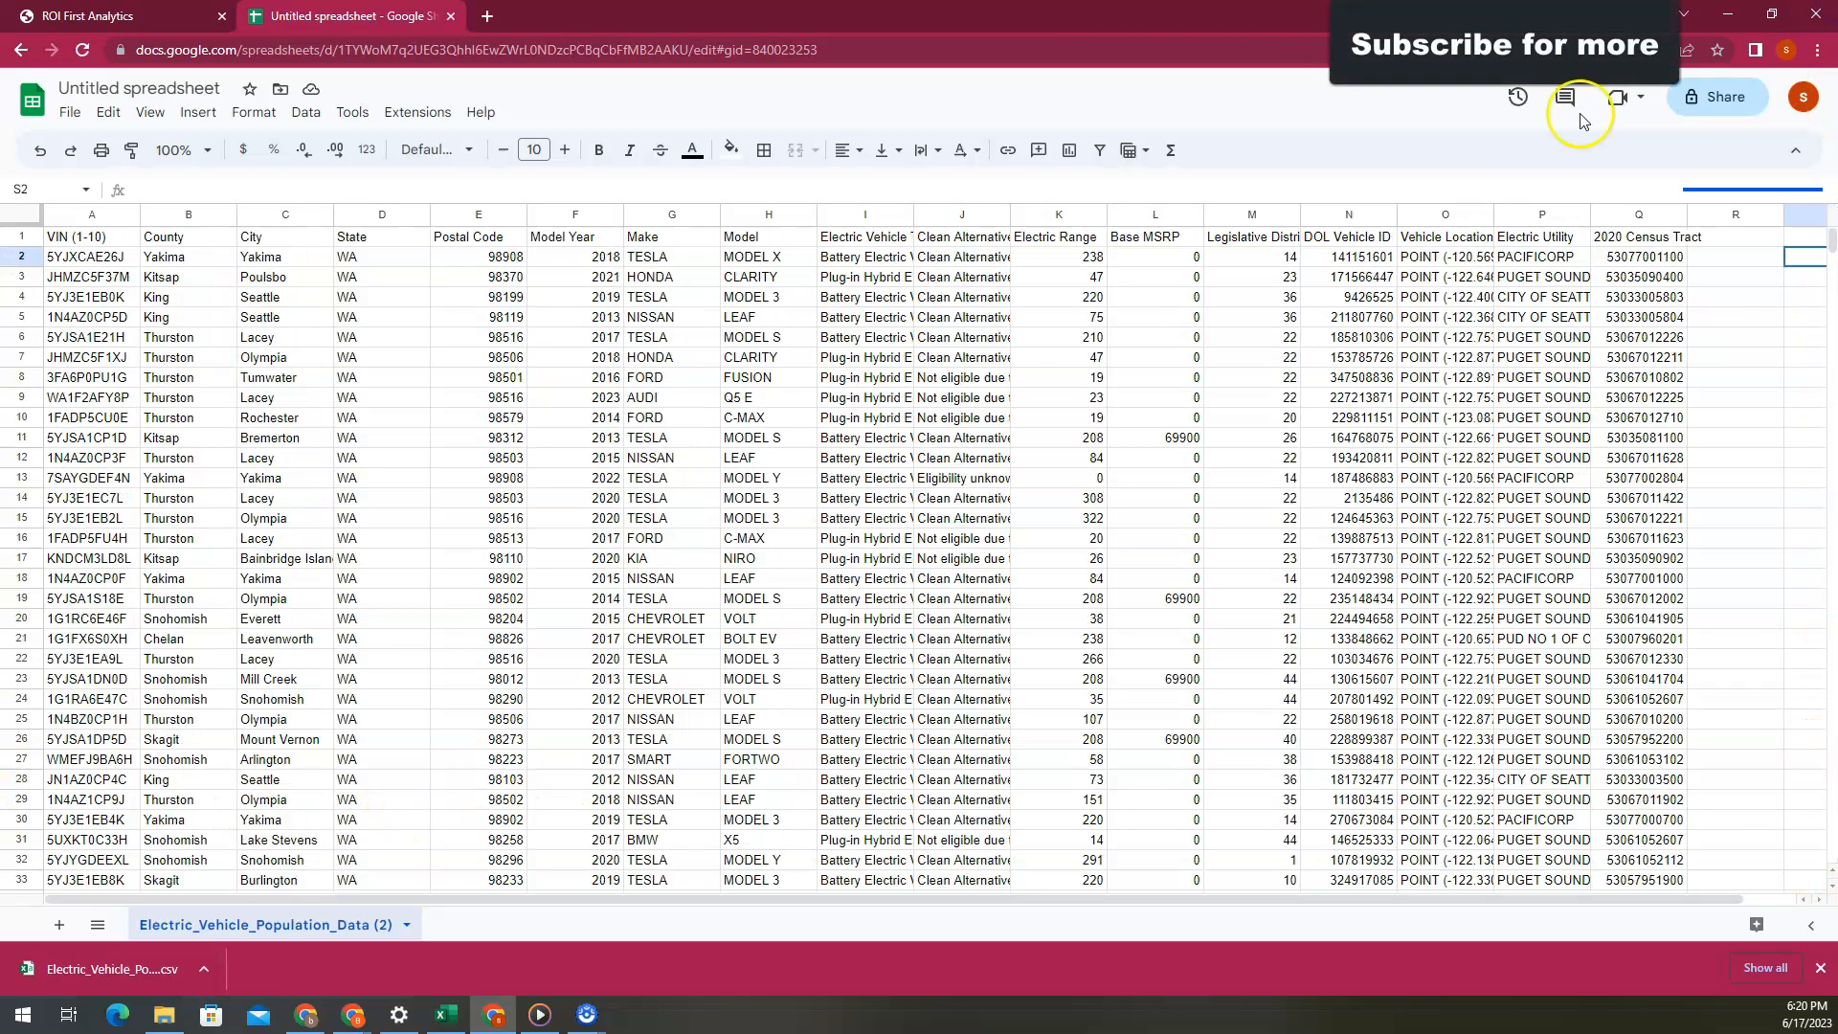
pyautogui.click(472, 661)
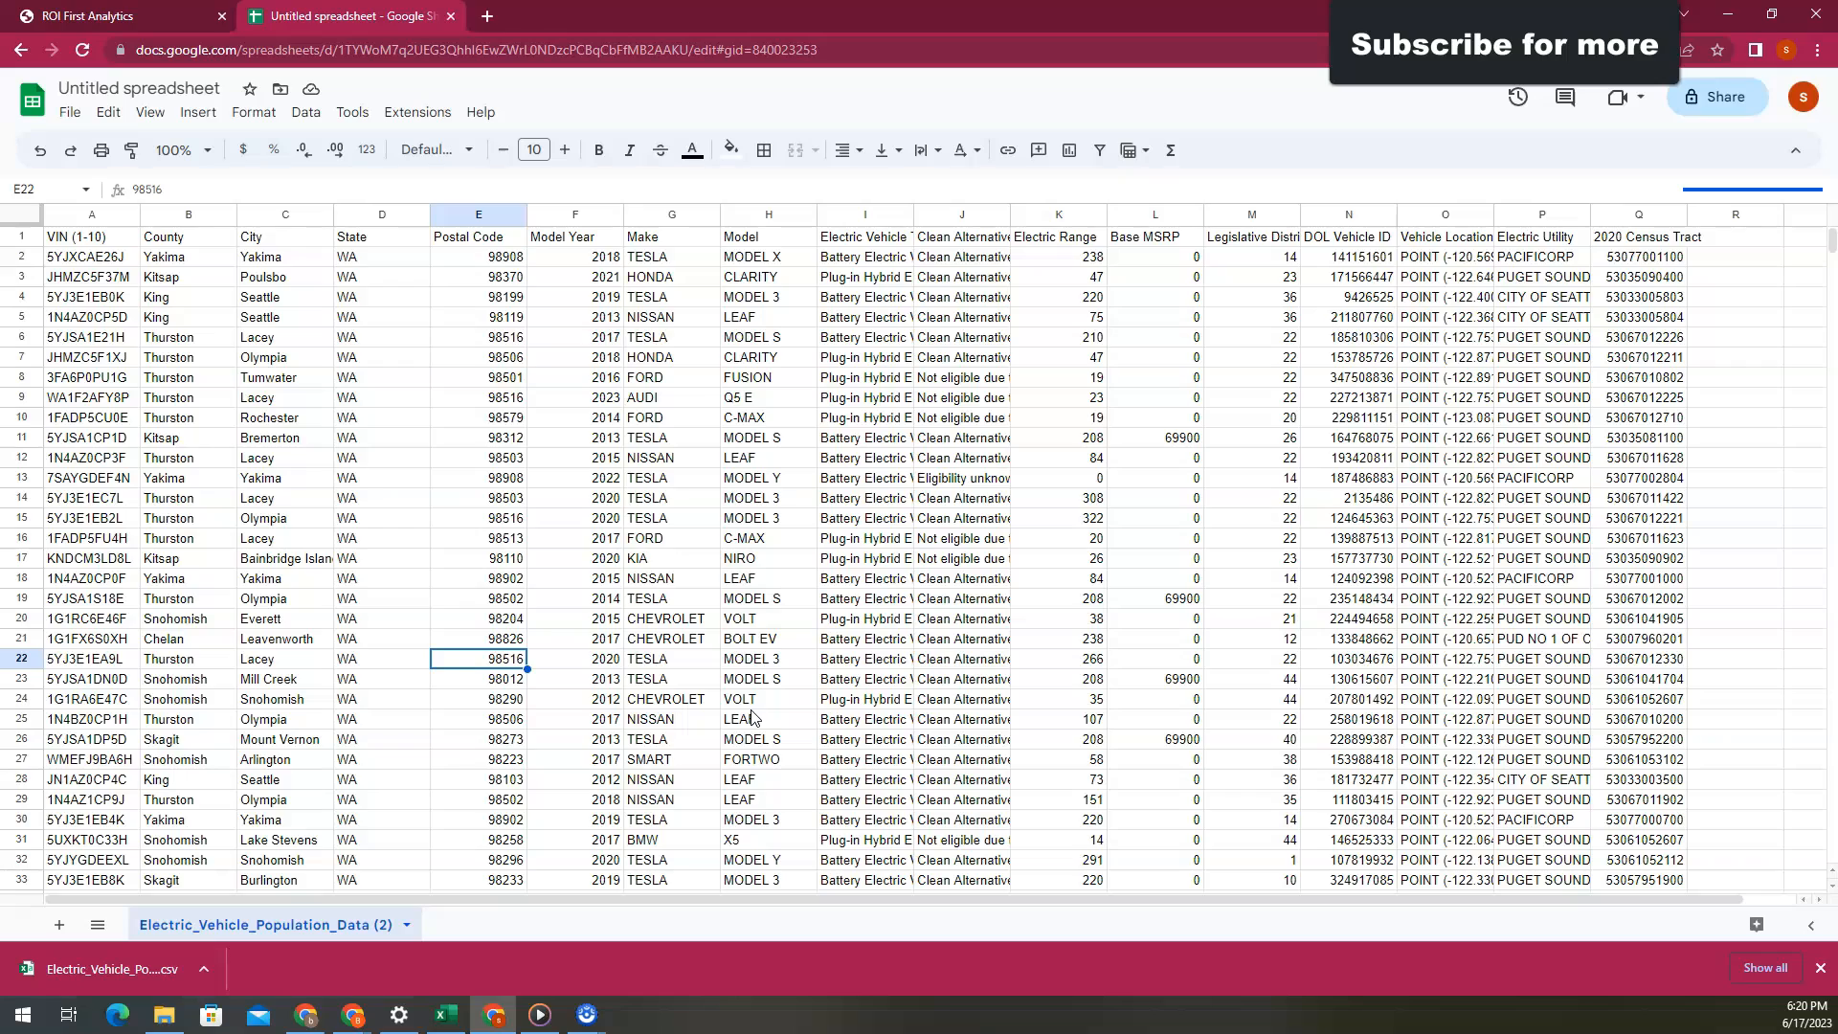
# Switch to the Excel workbook and copy the range B4:E36 from the Questions sheet
pyautogui.moveTo(457, 1022)
pyautogui.click(450, 1017)
pyautogui.click(408, 960)
pyautogui.scroll(2, 259, 393)
pyautogui.moveTo(120, 285); pyautogui.dragTo(328, 898)
pyautogui.hotkey('ctrl', 'c')
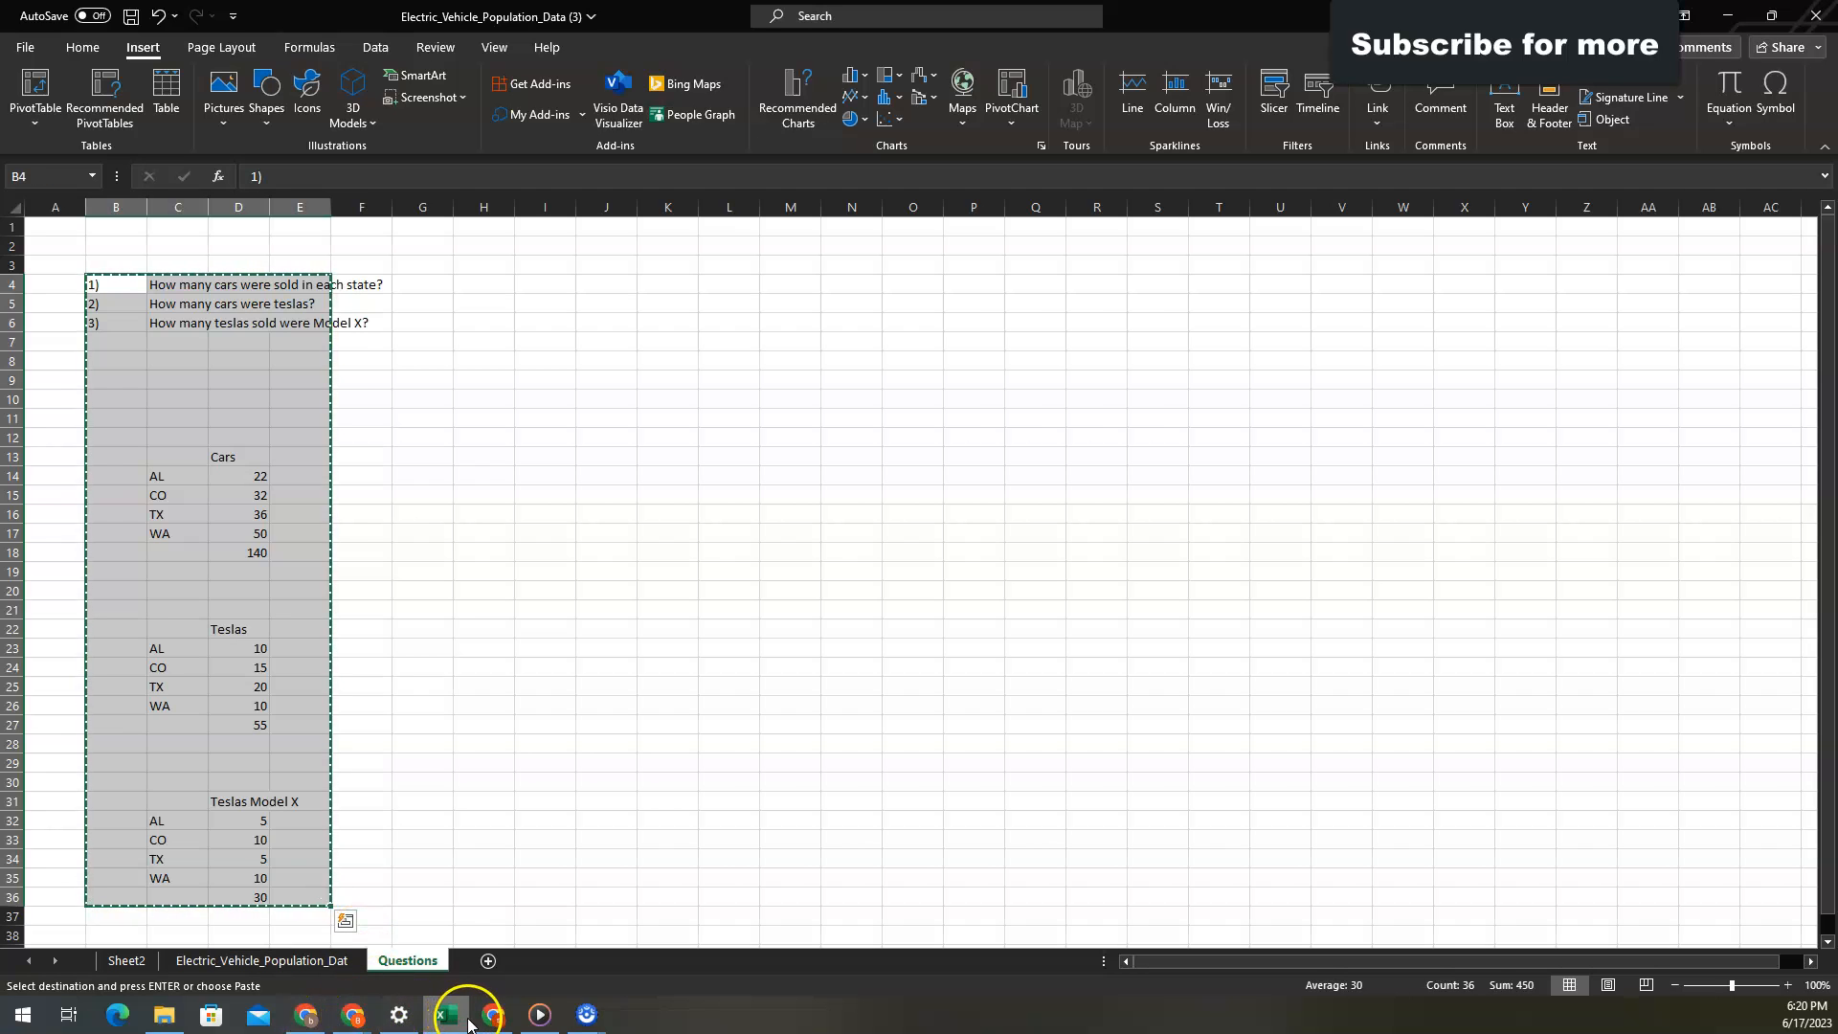
# Return to Google Sheets, add a new sheet and paste the copied questions and sample tables at cell B4
pyautogui.moveTo(493, 1016)
pyautogui.click(486, 948)
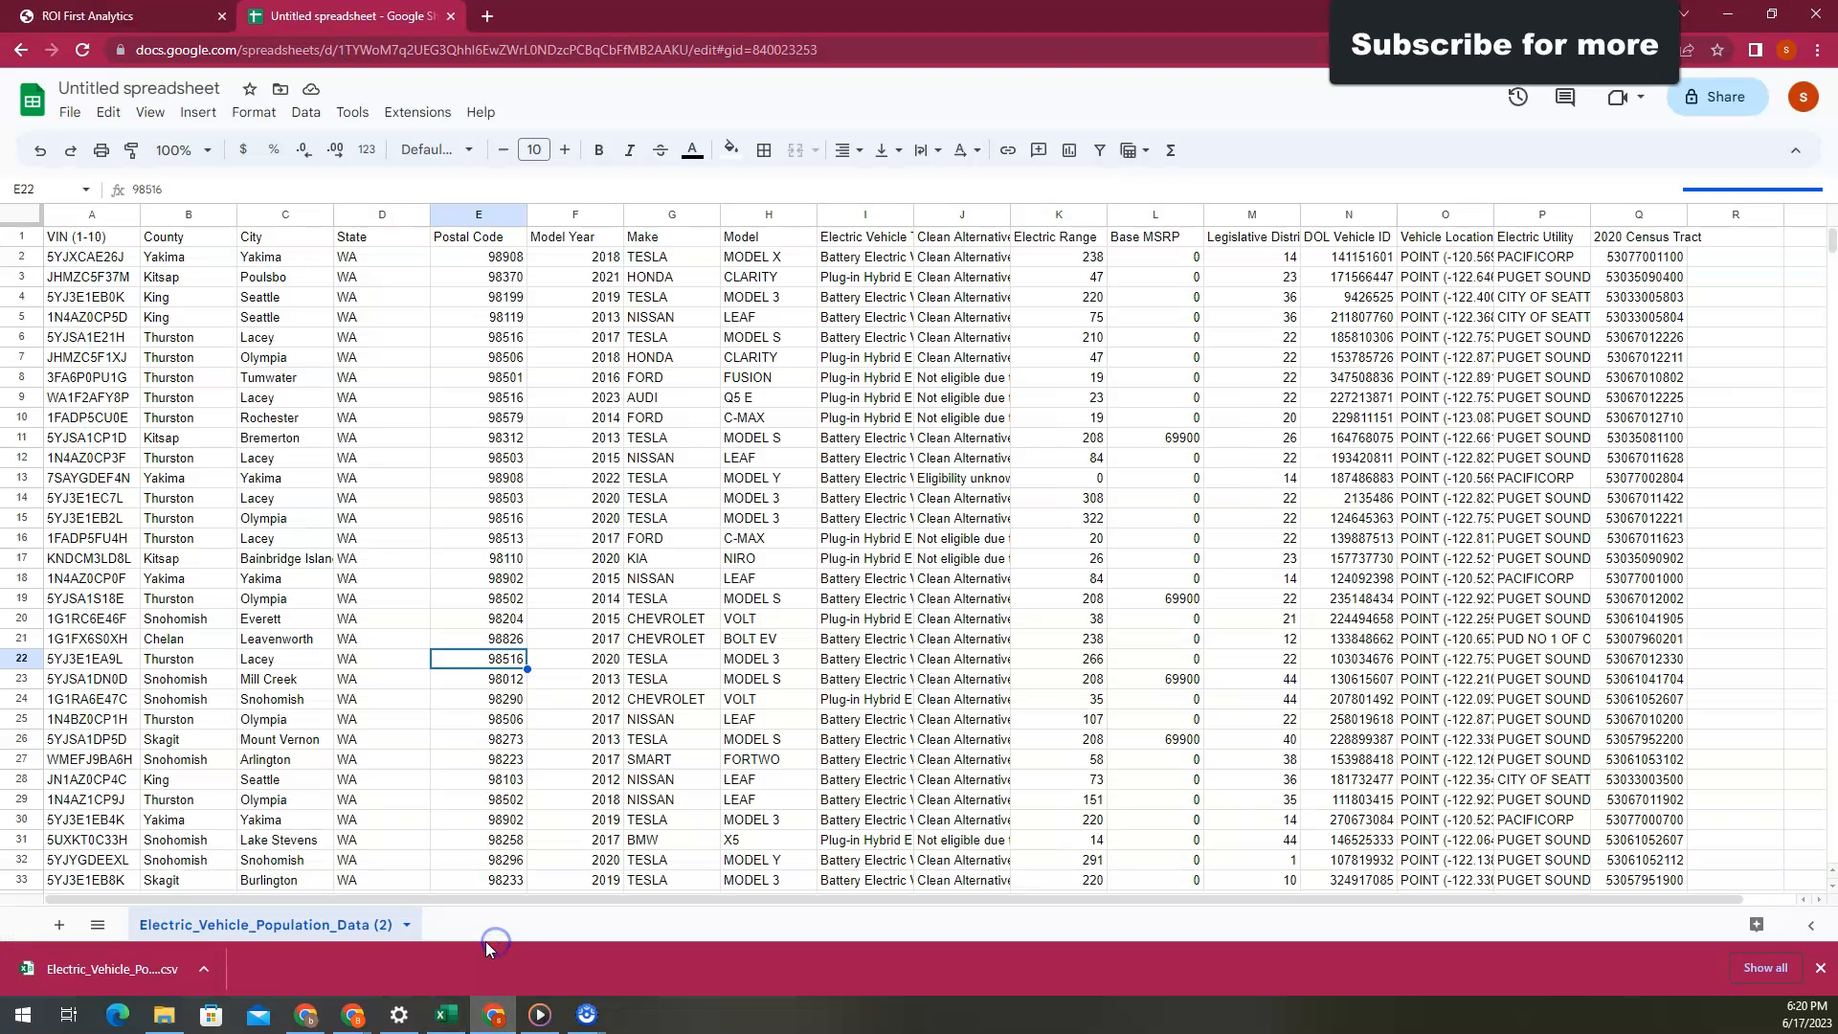
pyautogui.click(59, 924)
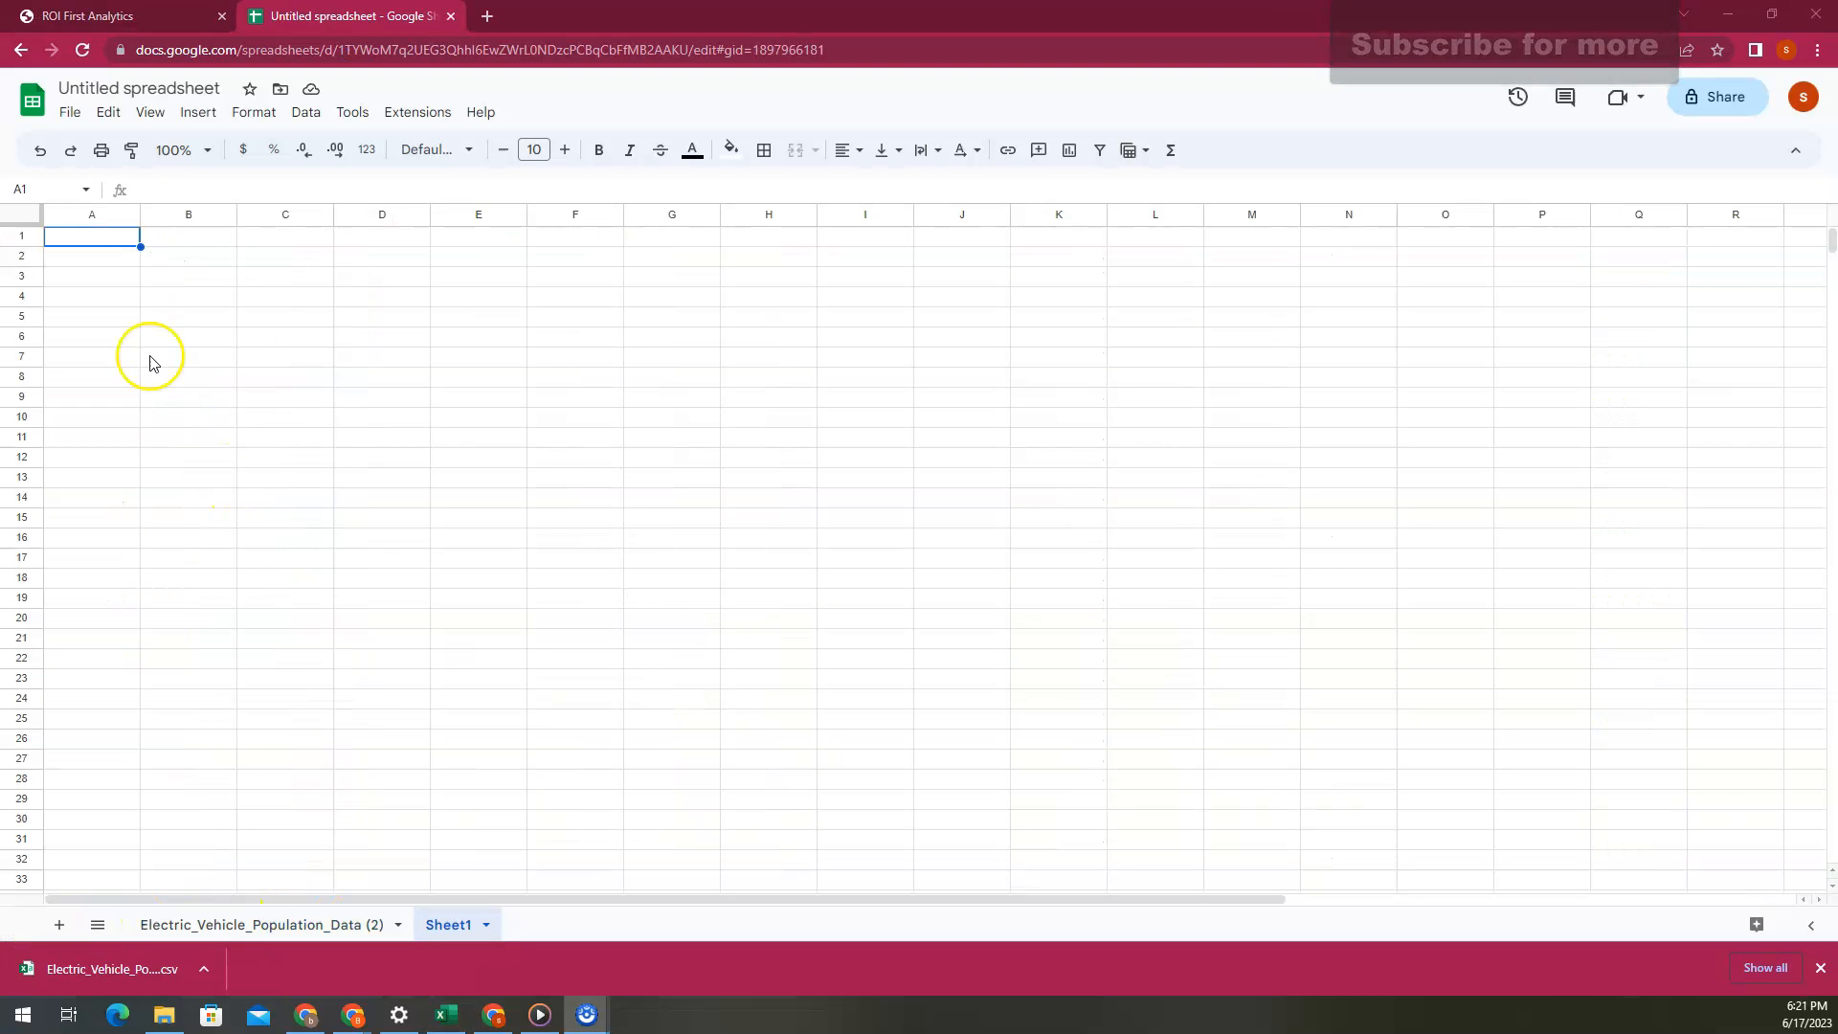
pyautogui.click(176, 304)
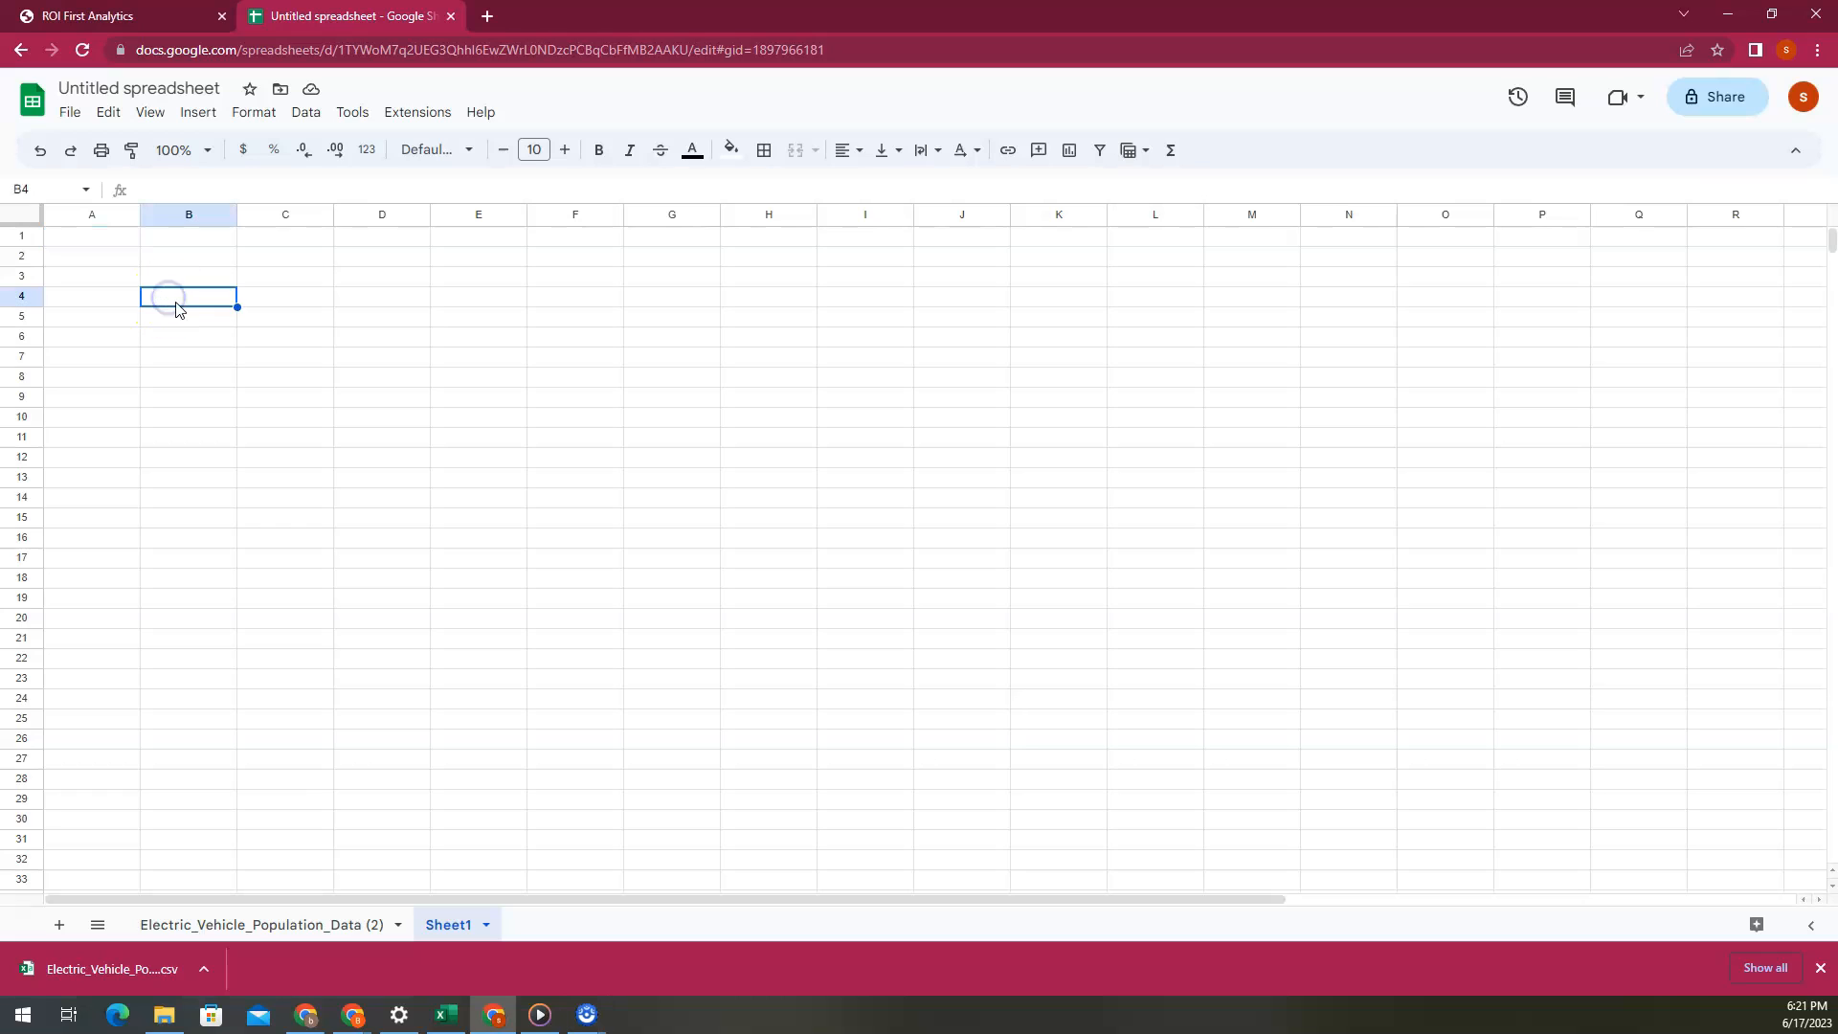
pyautogui.hotkey('ctrl', 'v')
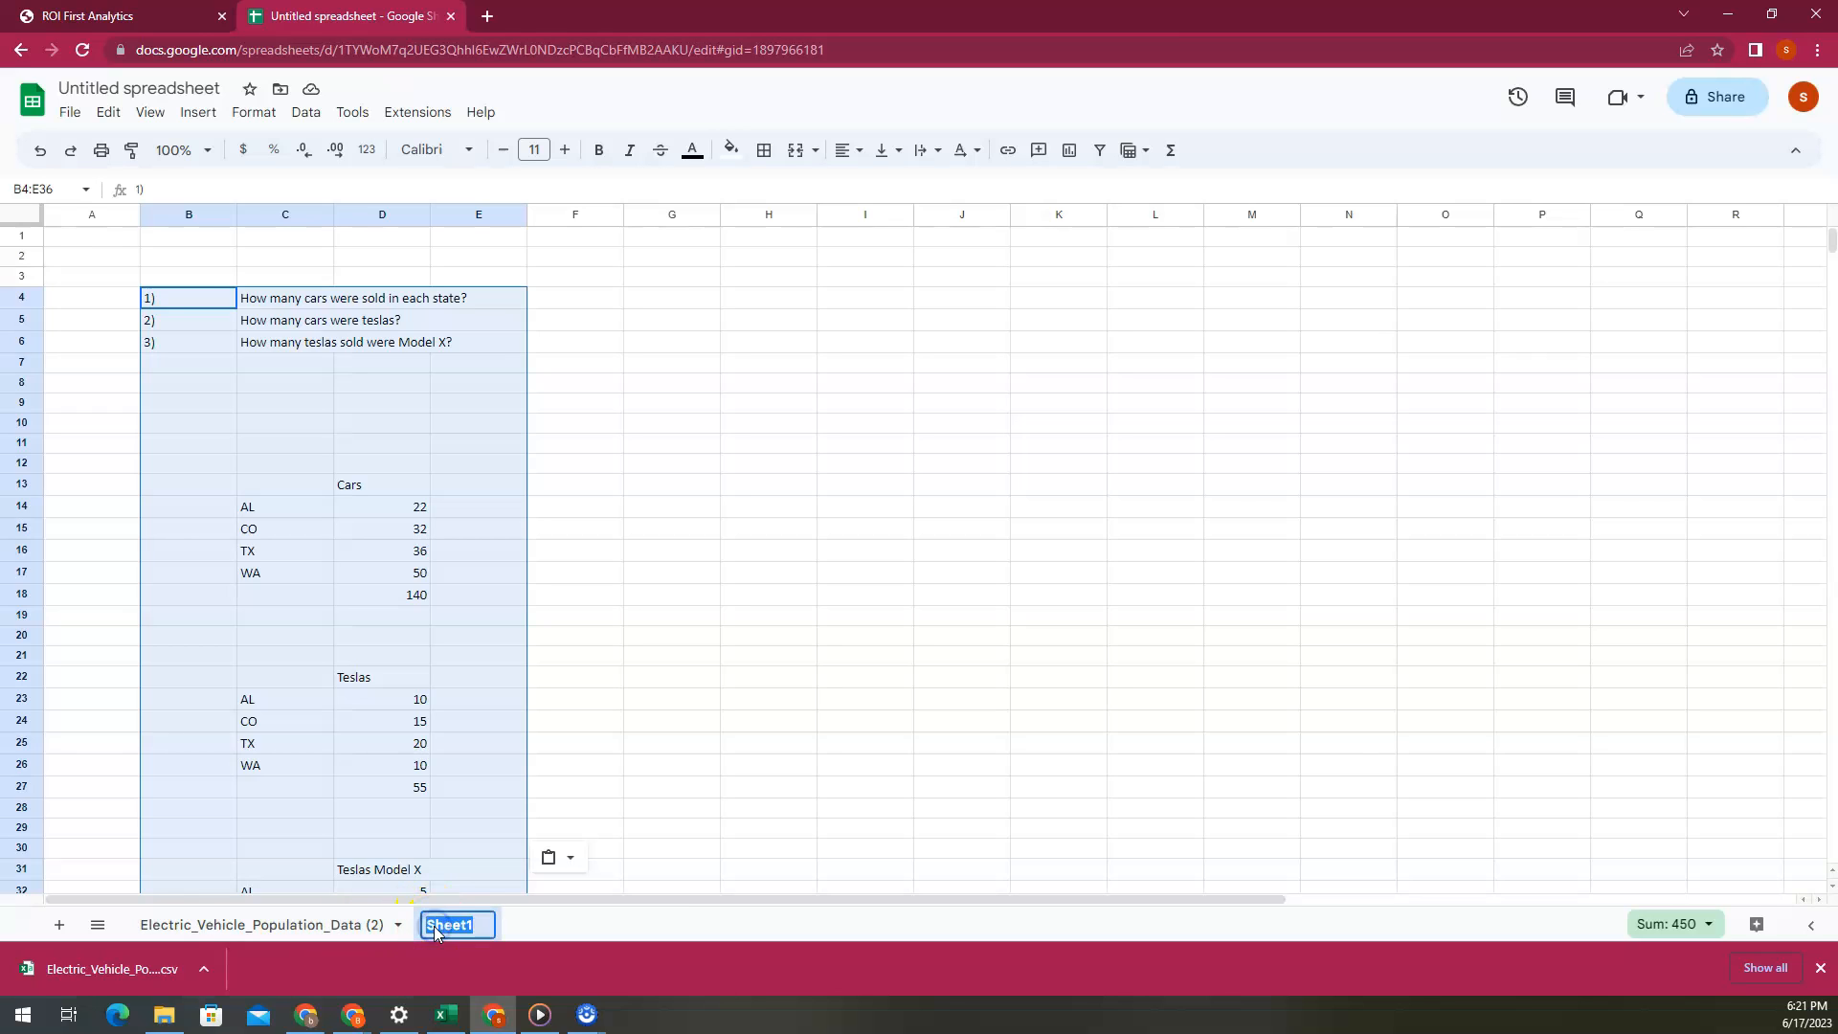
# Rename the new sheet as Questions
pyautogui.write('Question')
pyautogui.press('Return')
pyautogui.write('s')
pyautogui.click(652, 640)
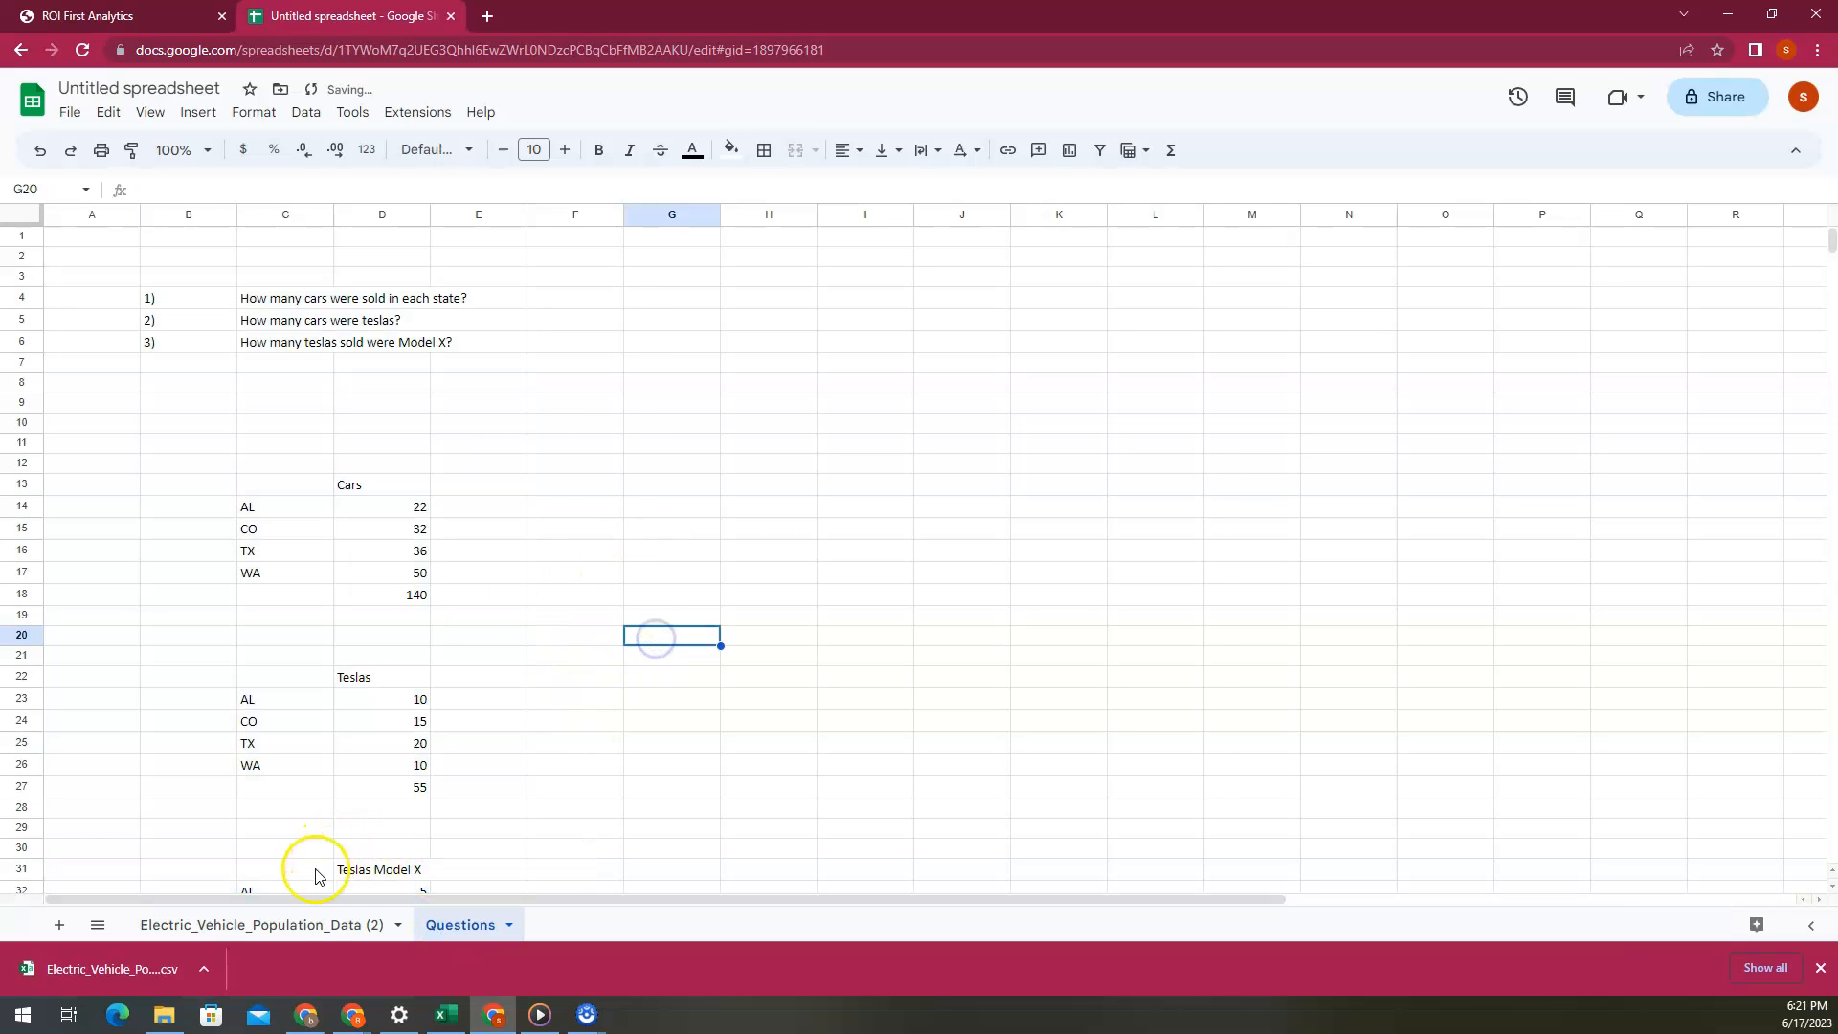
# Start a pivot table from the electric vehicle data sheet and check that its data range covers A1:Q130444
pyautogui.click(314, 924)
pyautogui.click(1820, 967)
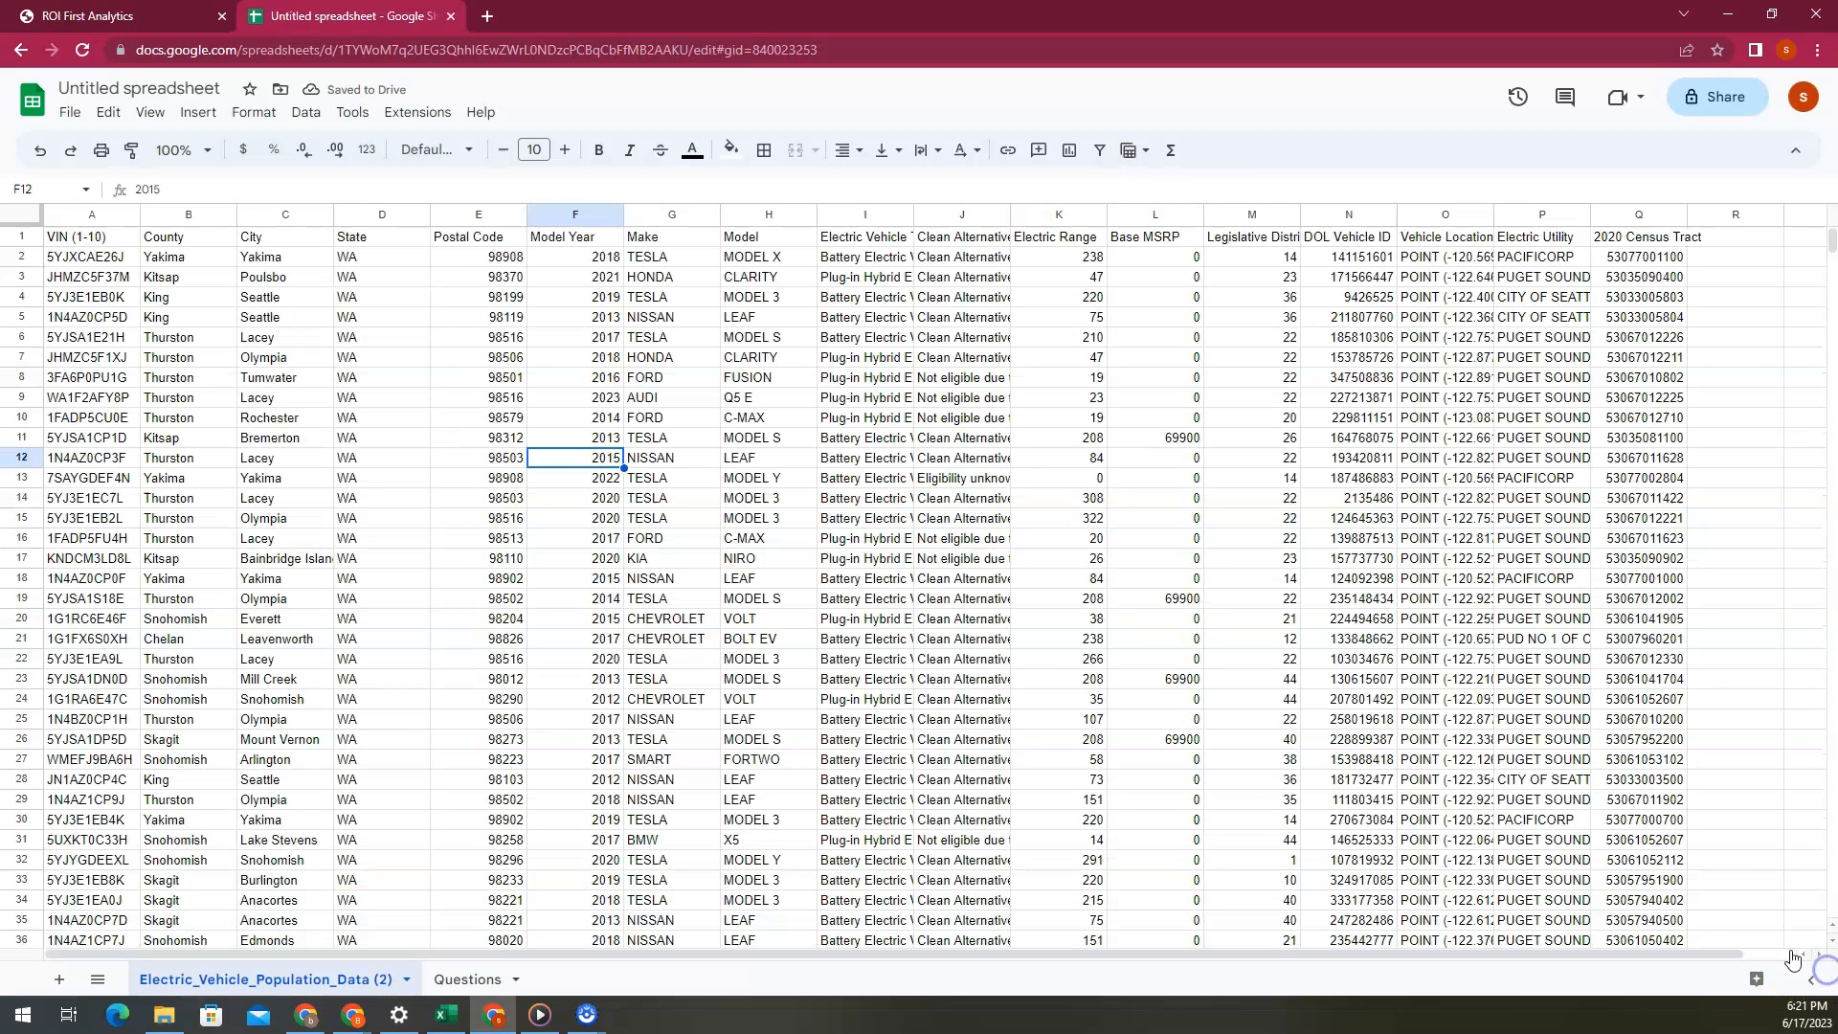
pyautogui.click(108, 237)
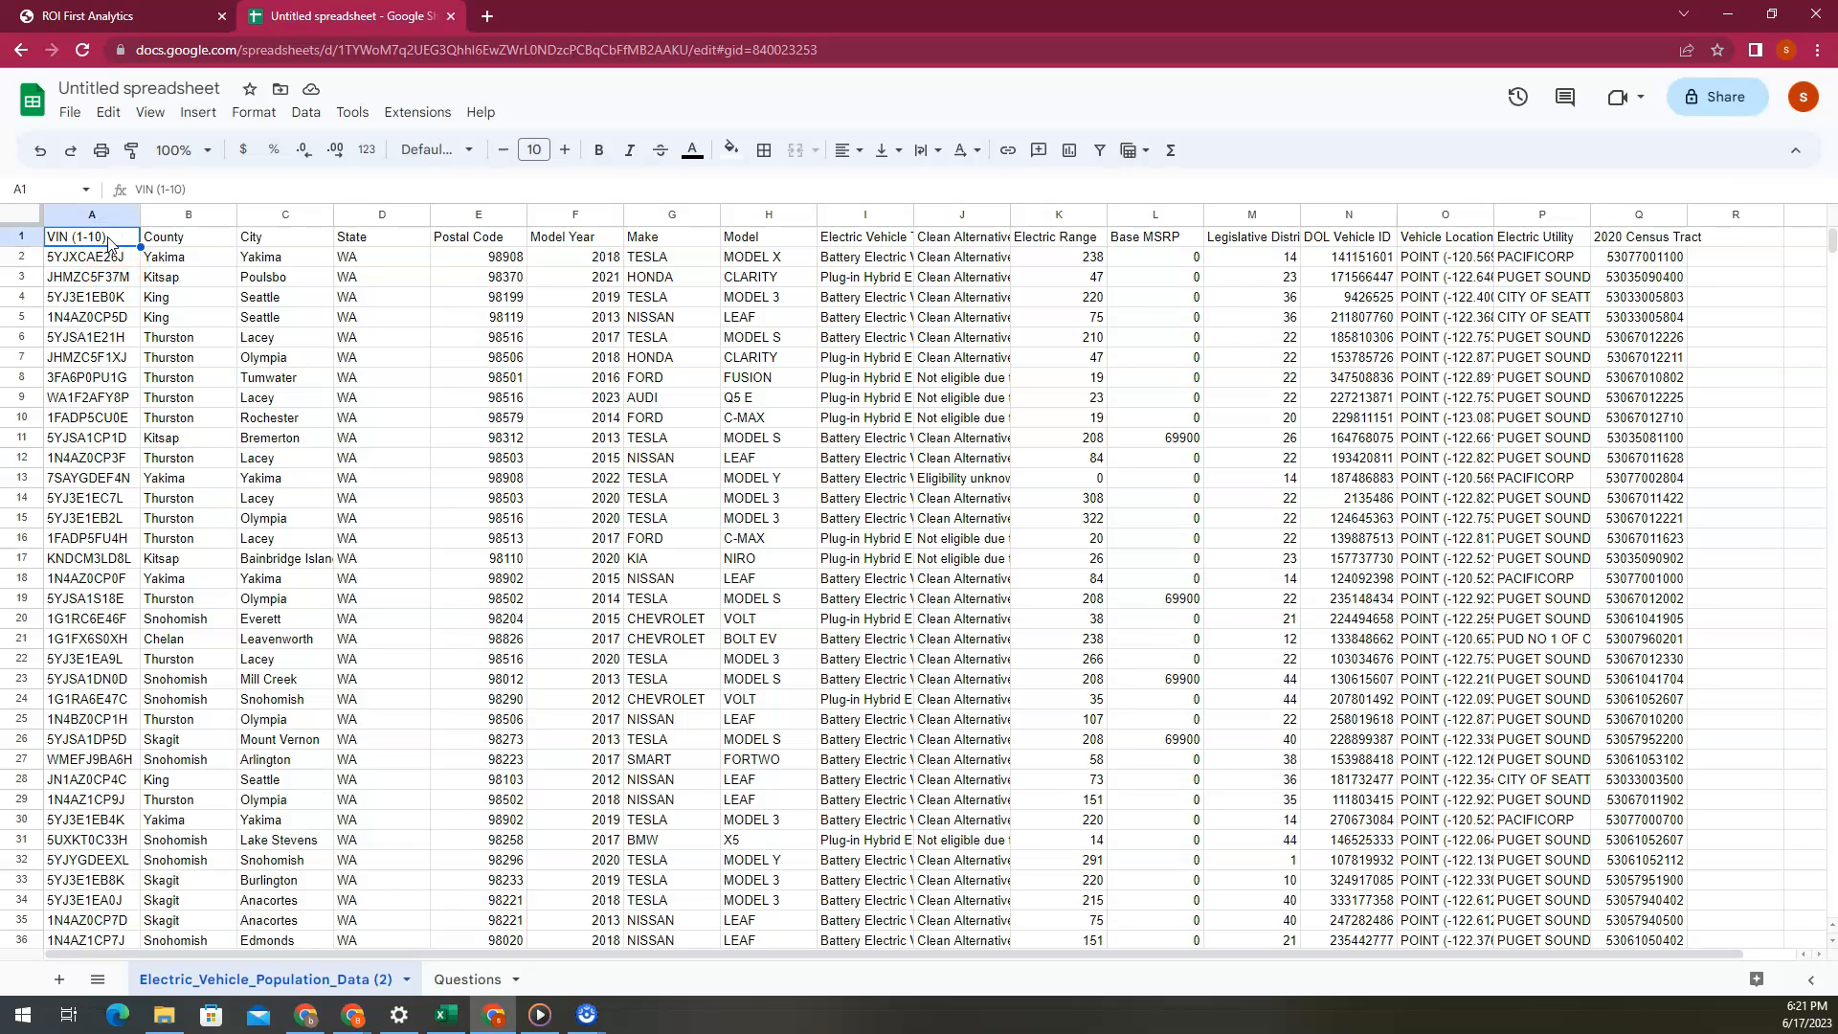
pyautogui.click(190, 113)
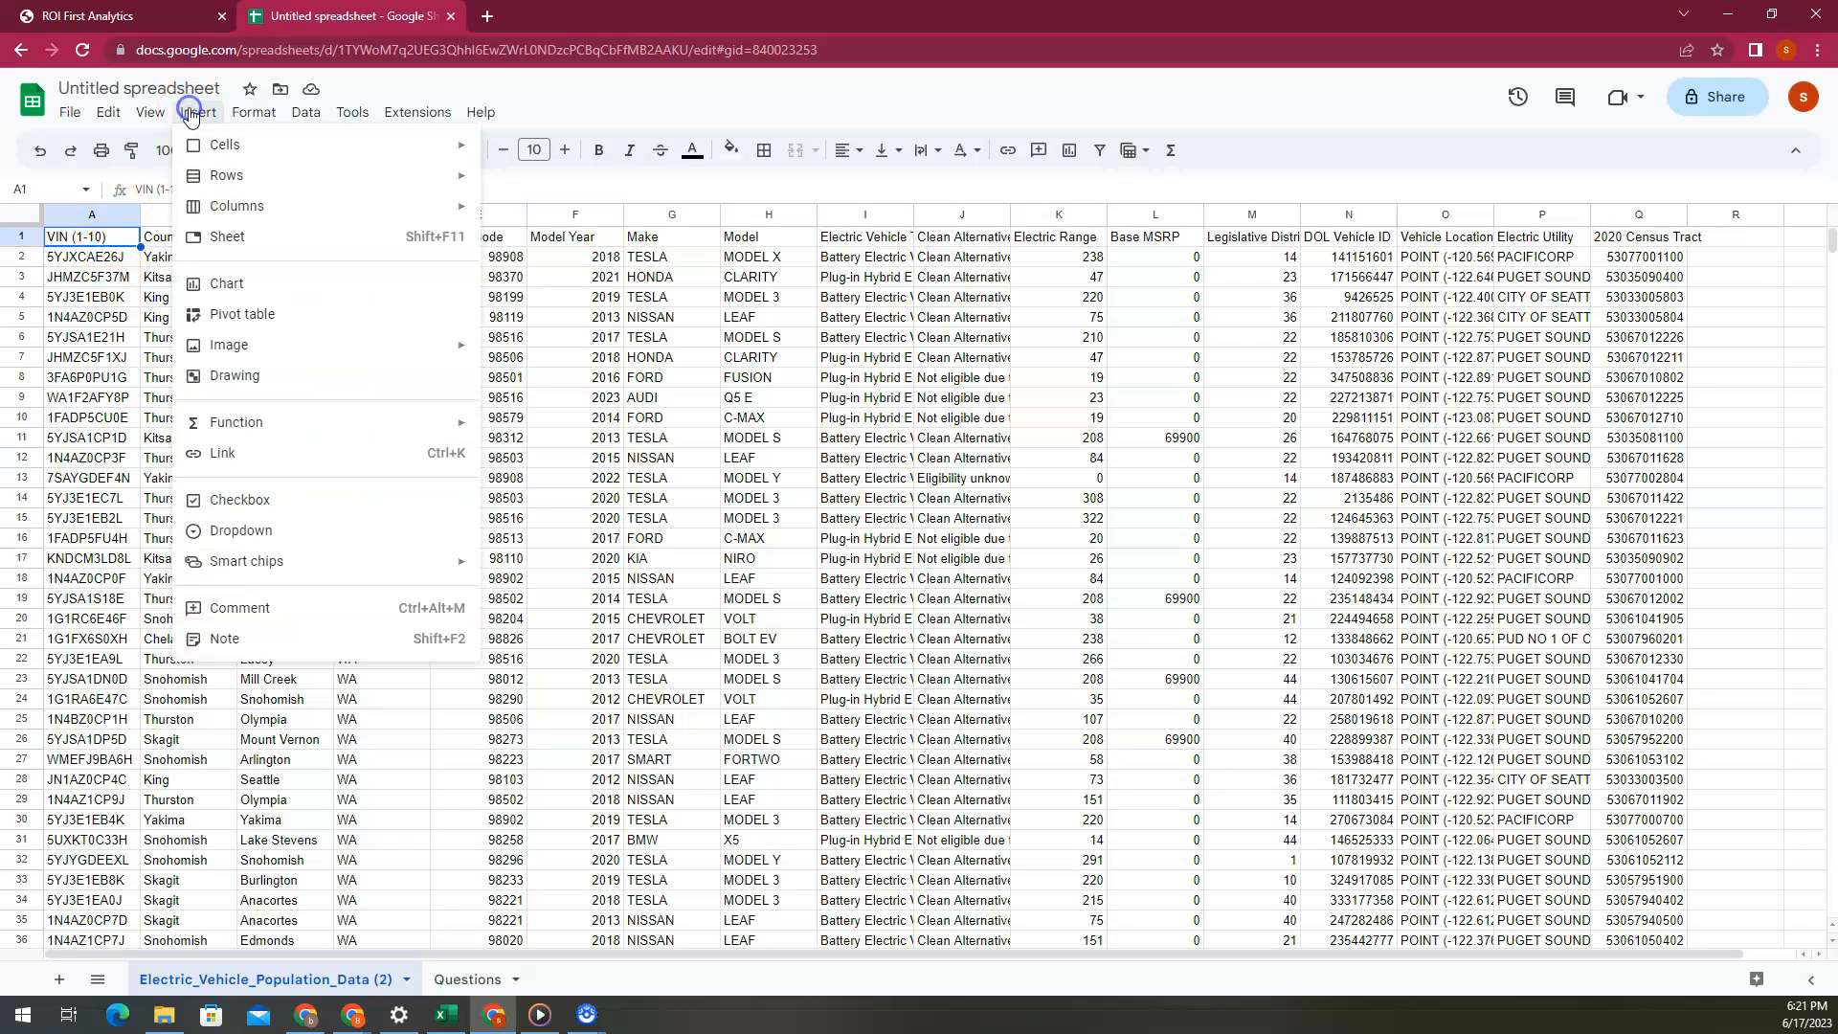
pyautogui.click(245, 314)
pyautogui.click(240, 319)
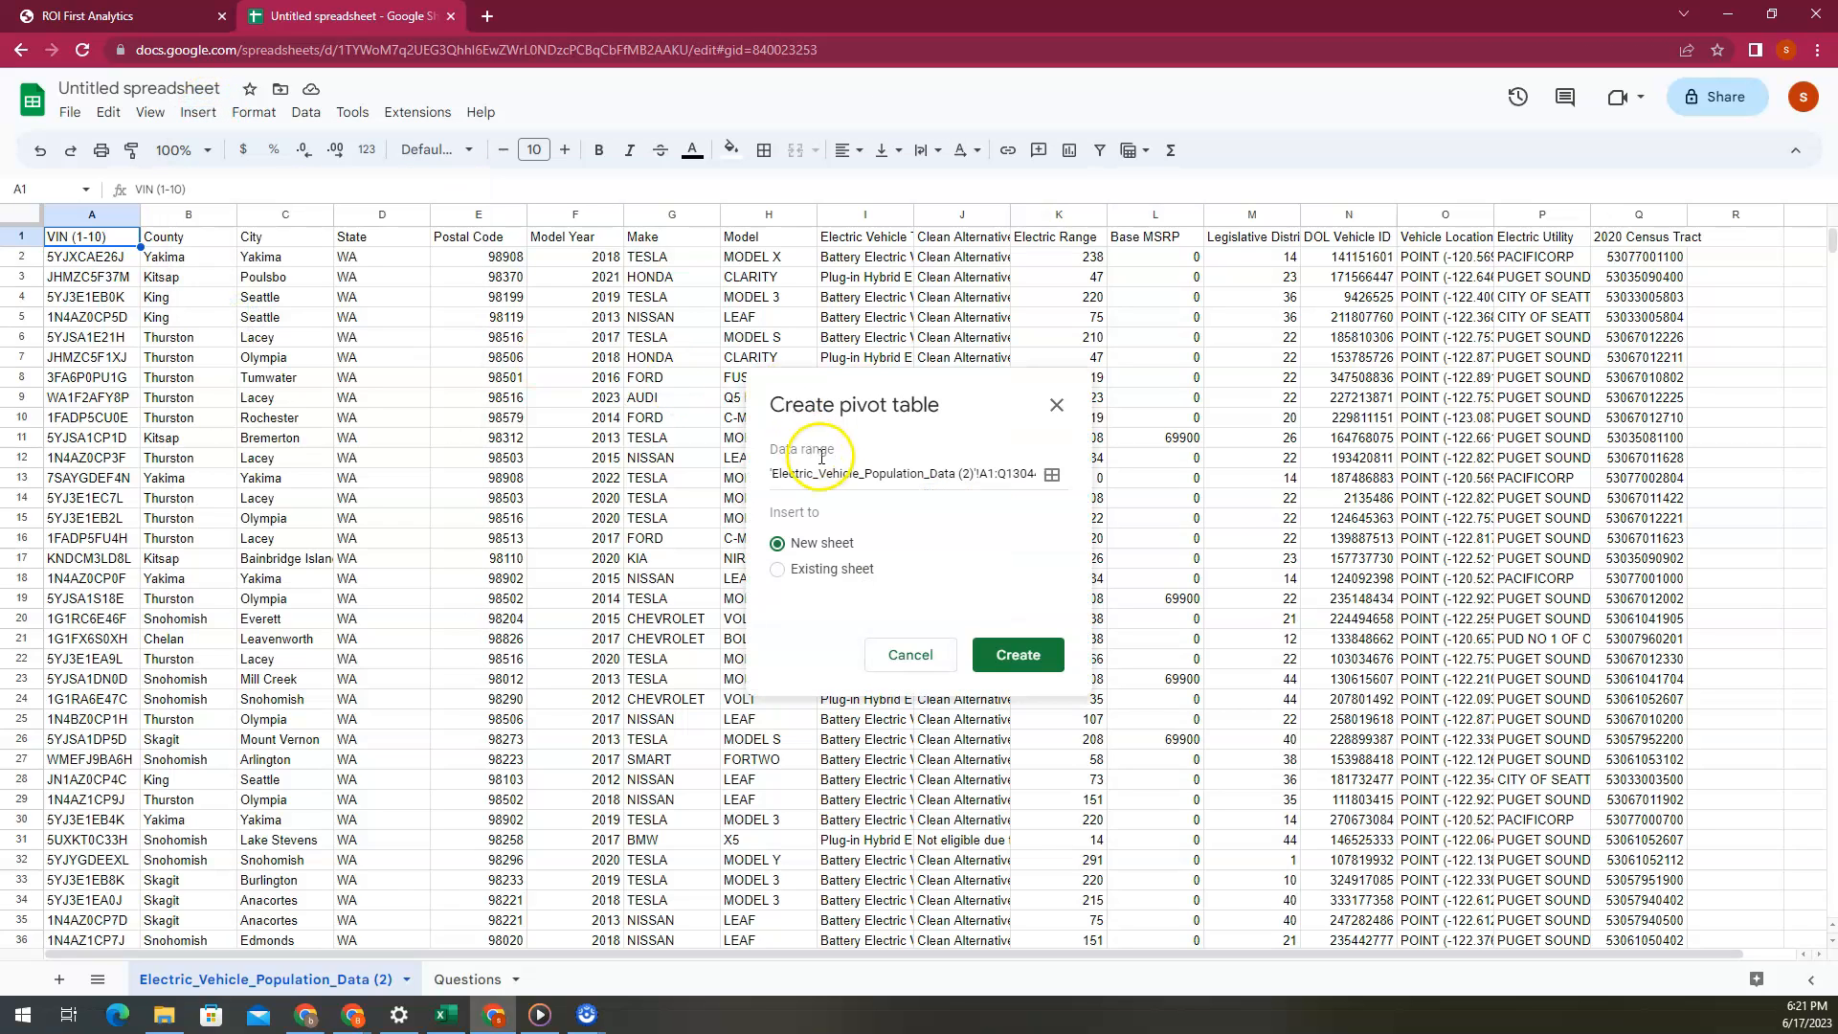
pyautogui.click(986, 473)
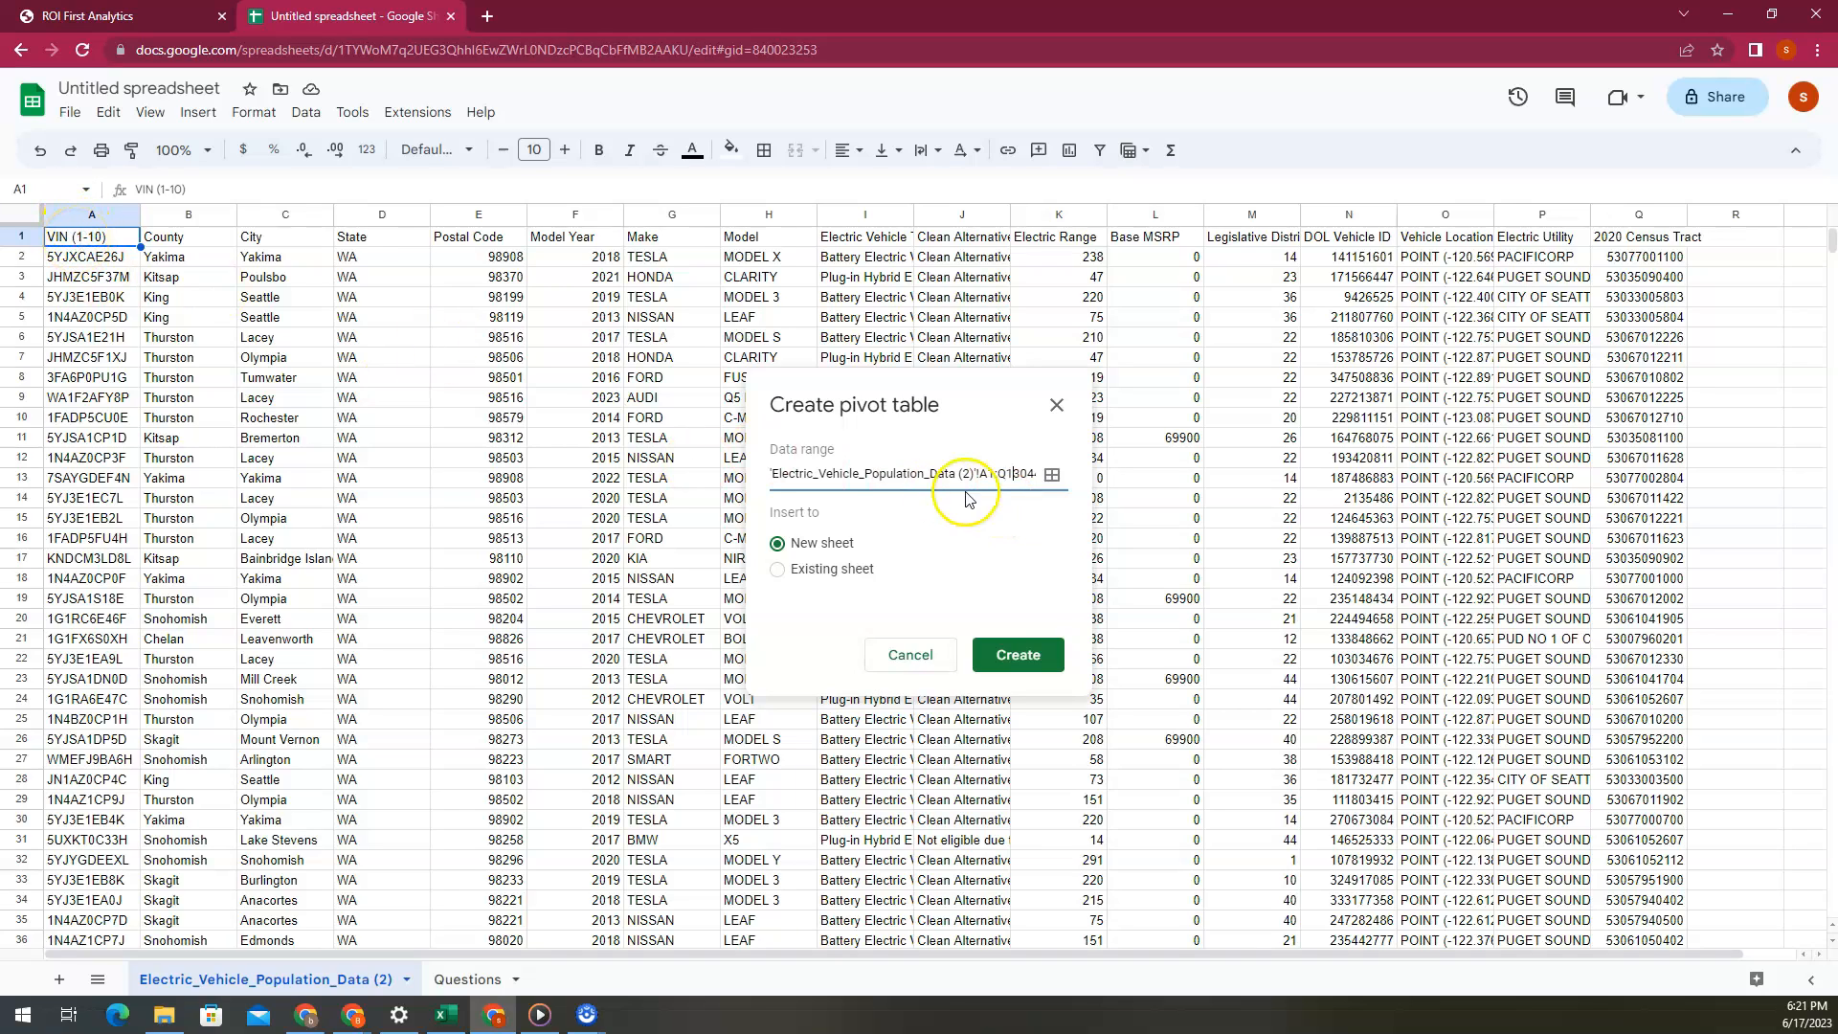
pyautogui.click(1015, 475)
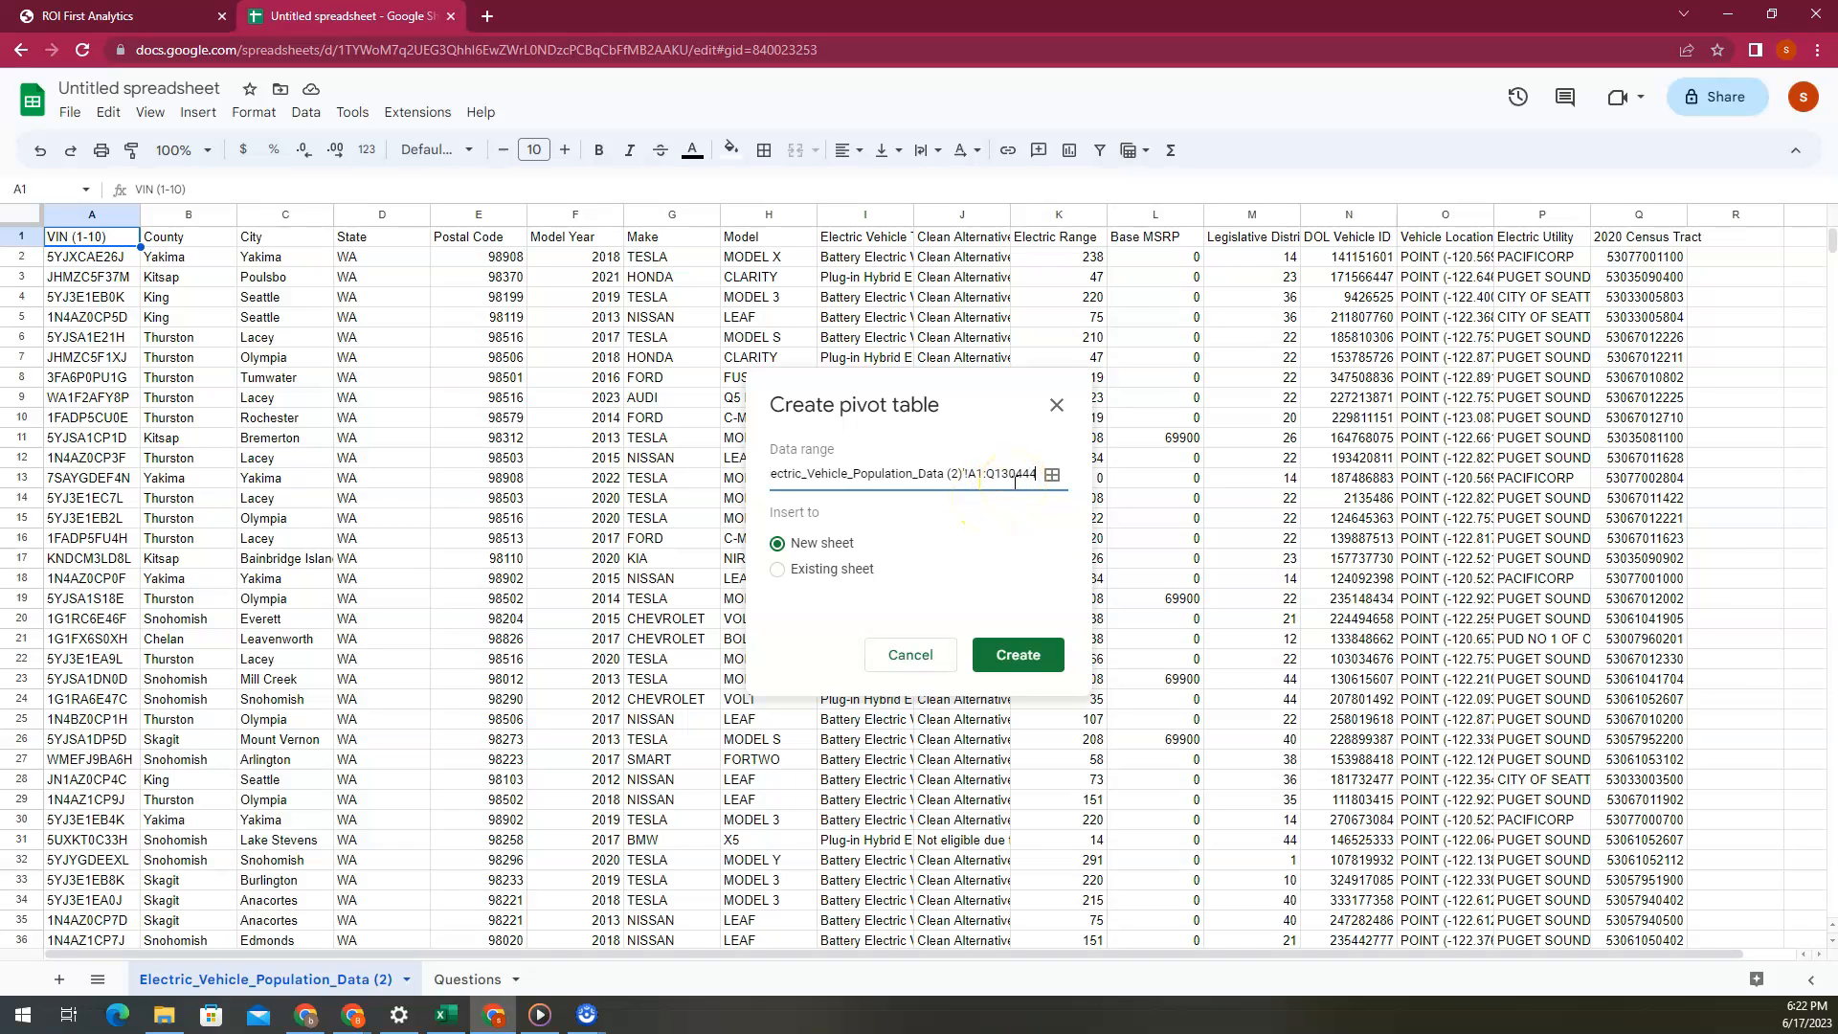
# Choose a new sheet as the destination and create the pivot table
pyautogui.click(807, 570)
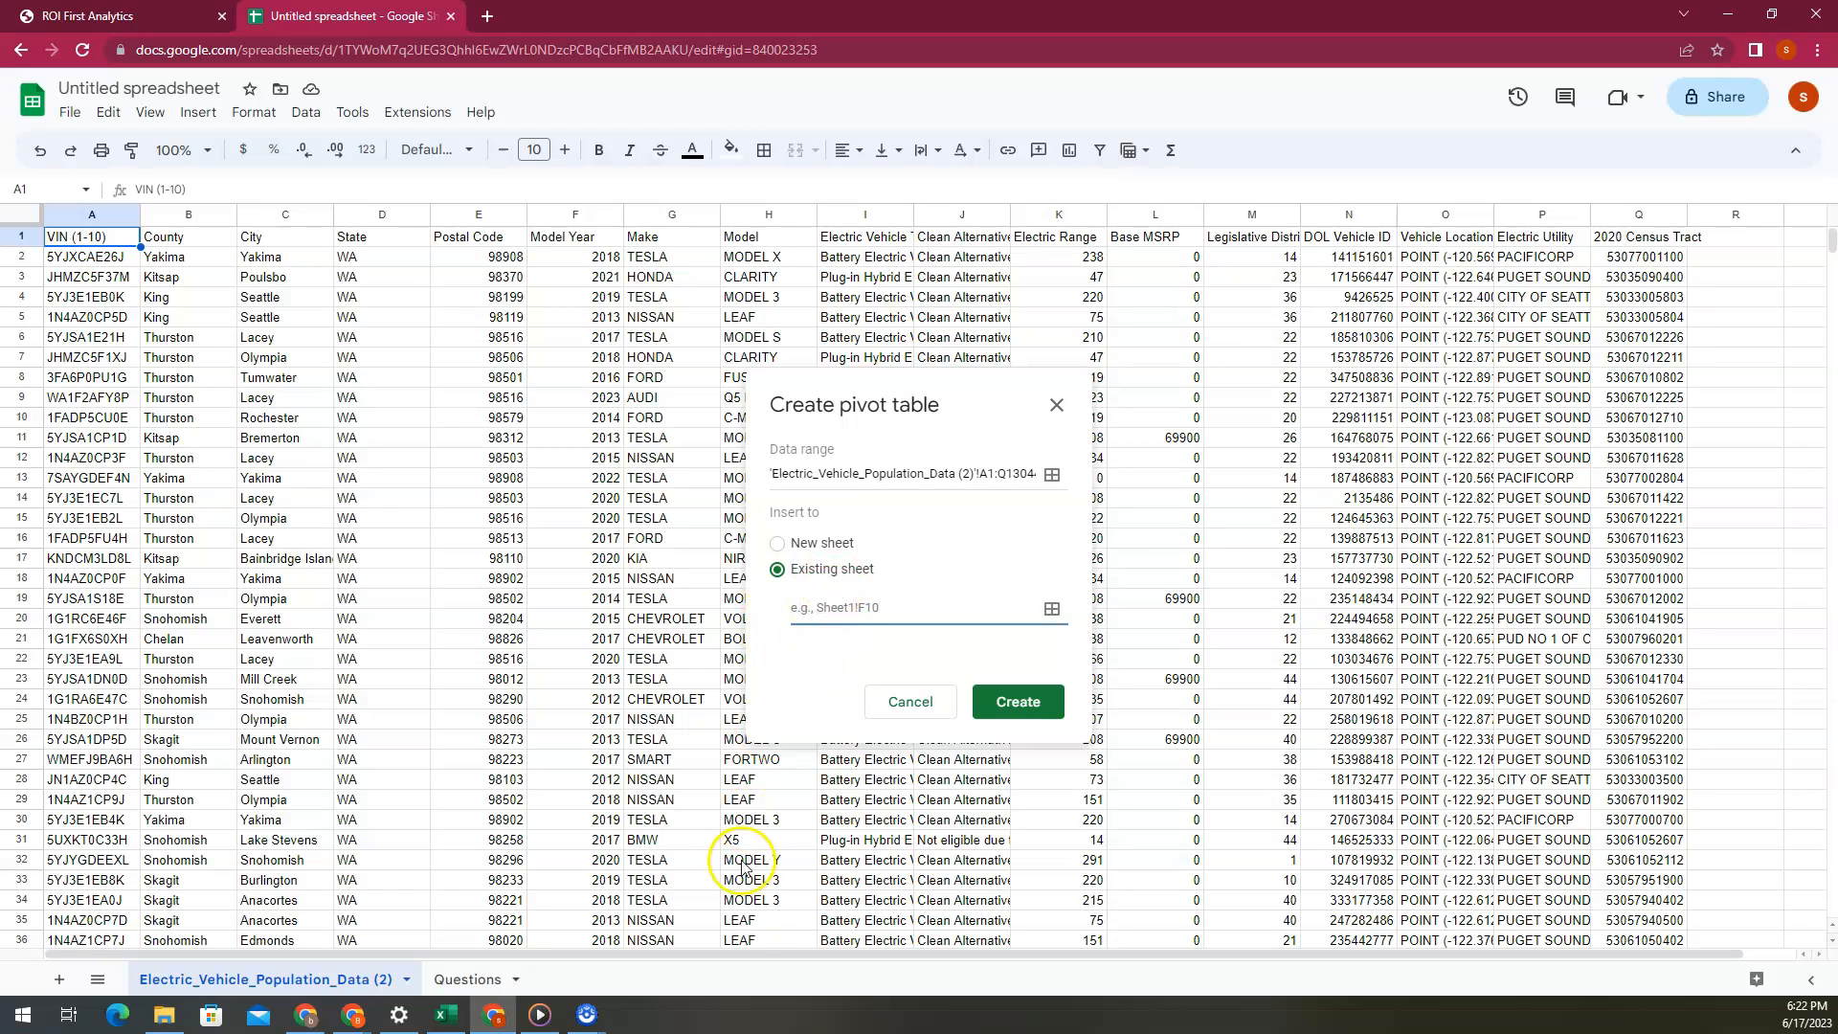
pyautogui.moveTo(738, 955); pyautogui.dragTo(831, 960)
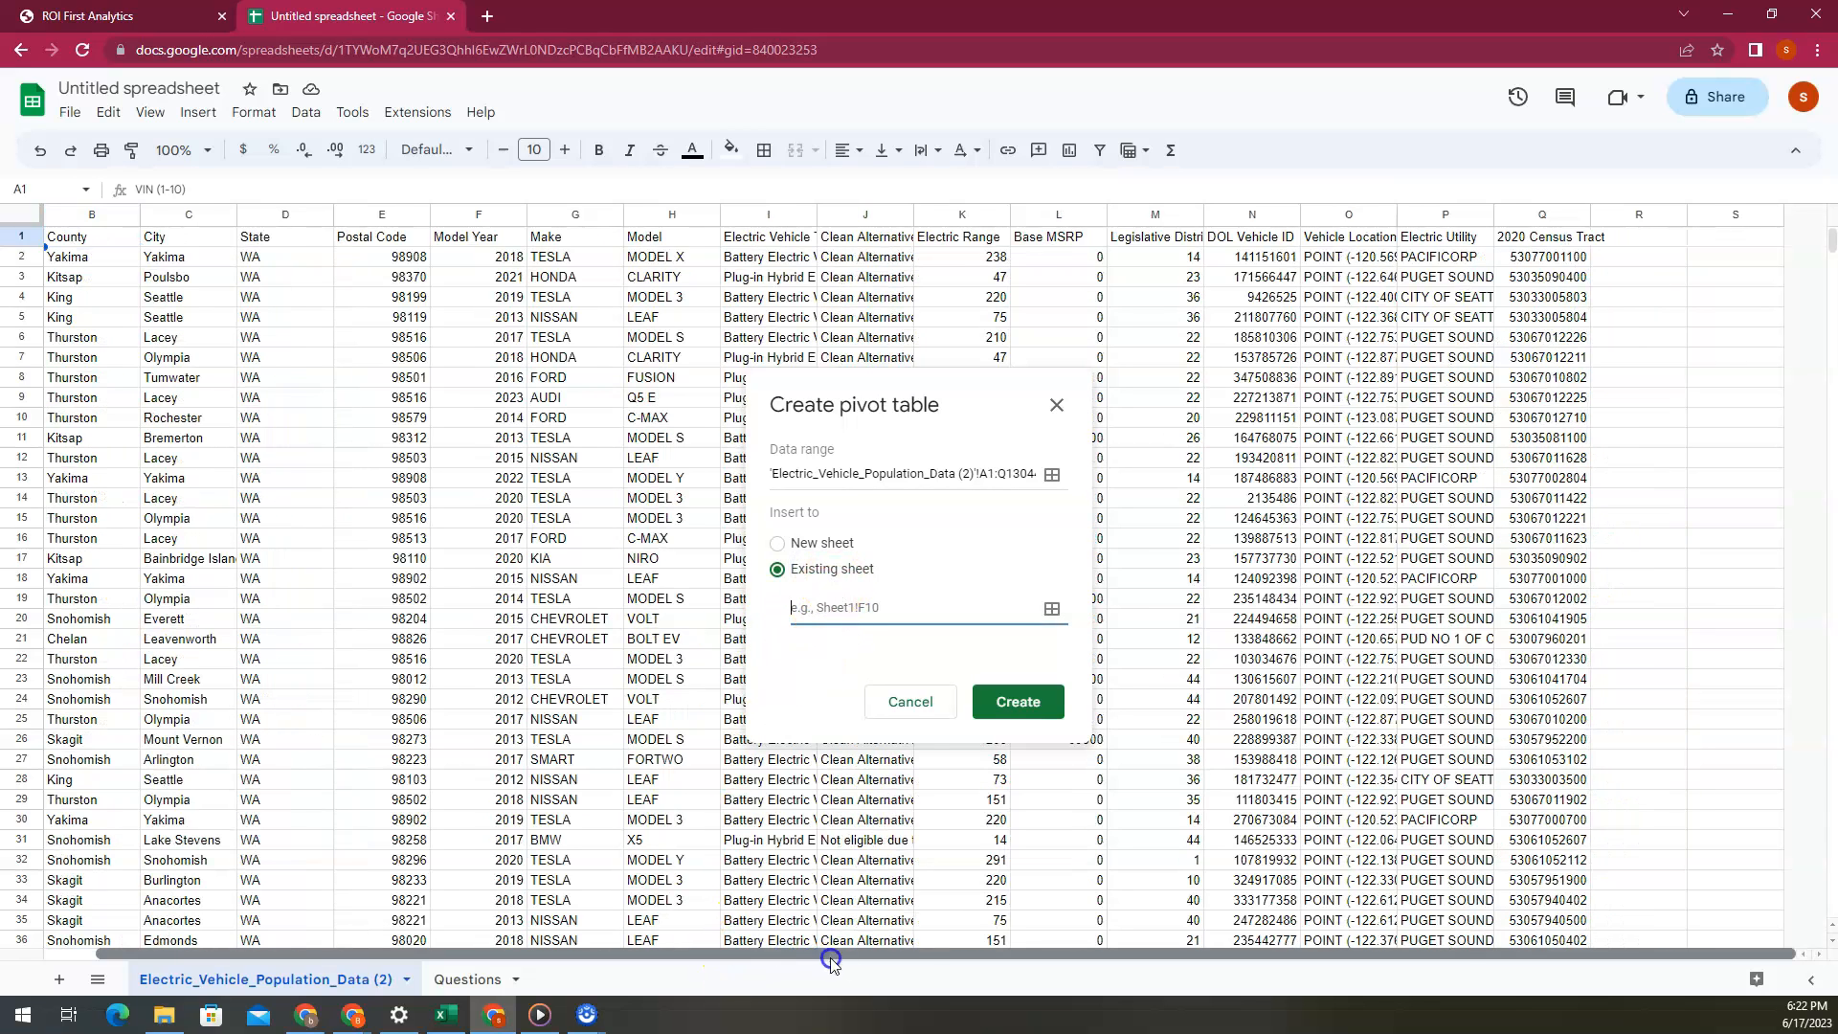
pyautogui.click(1745, 324)
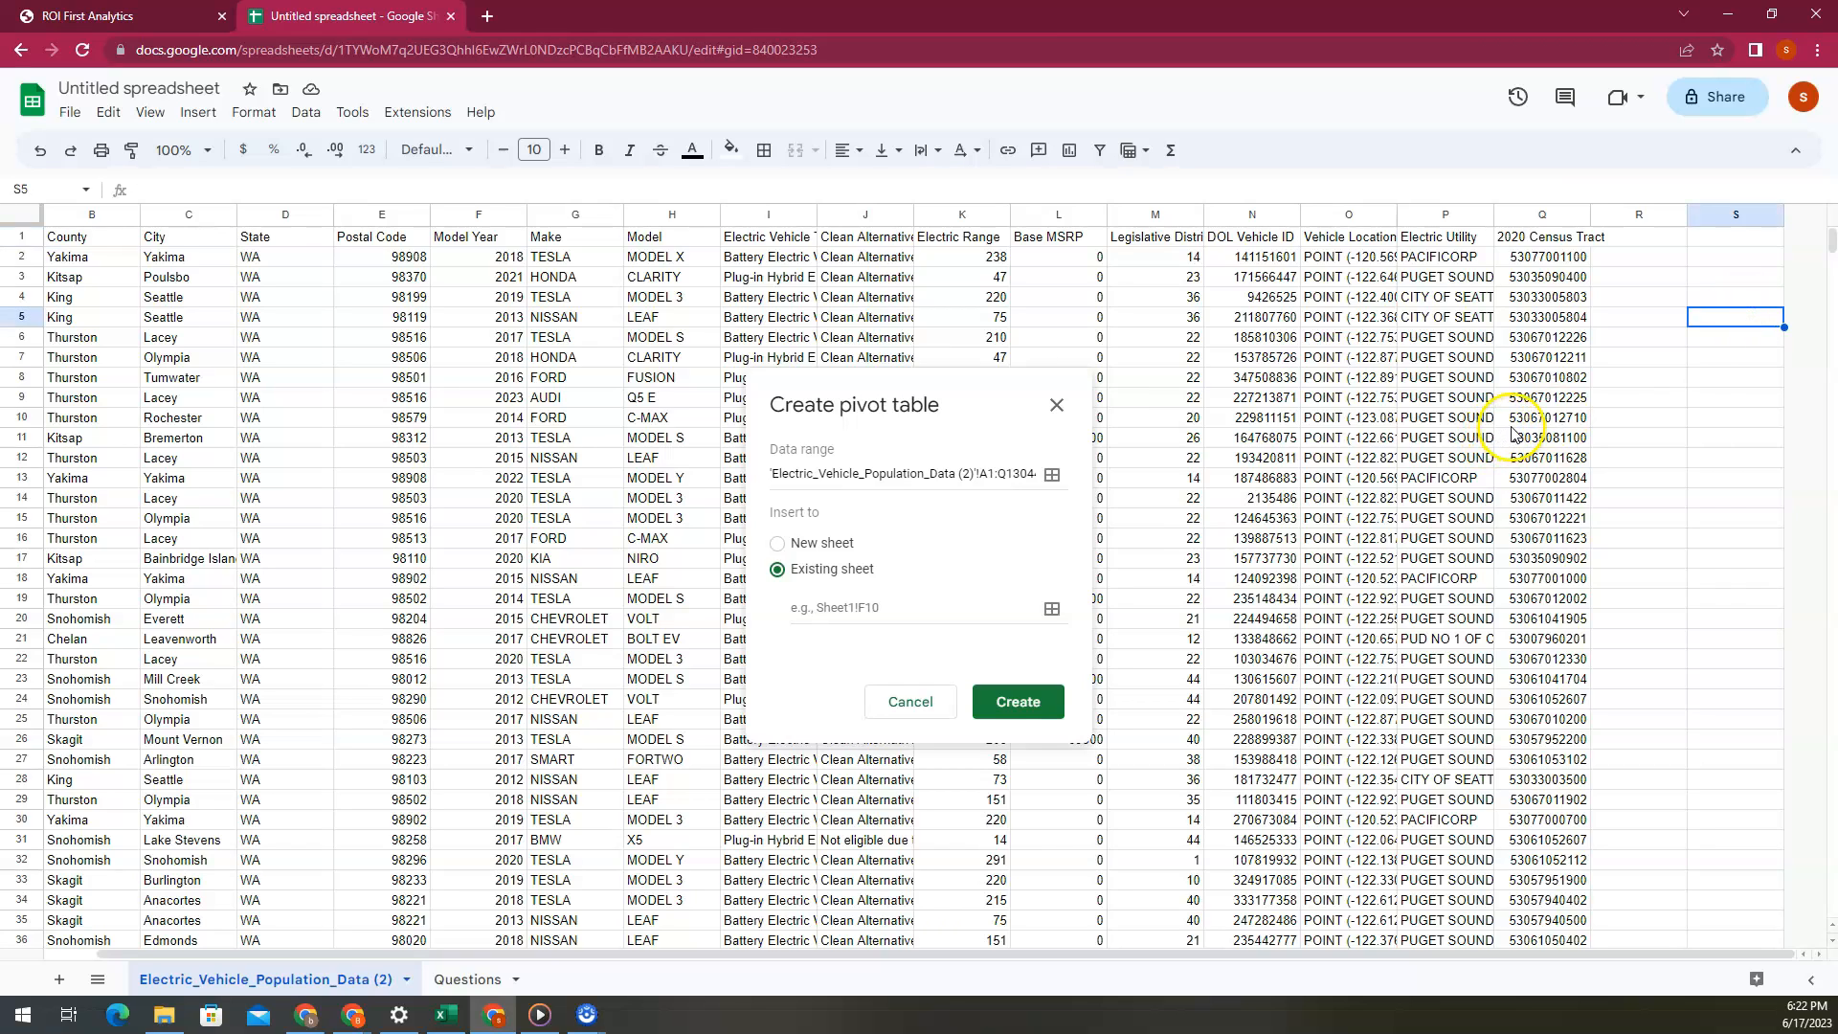
pyautogui.click(822, 551)
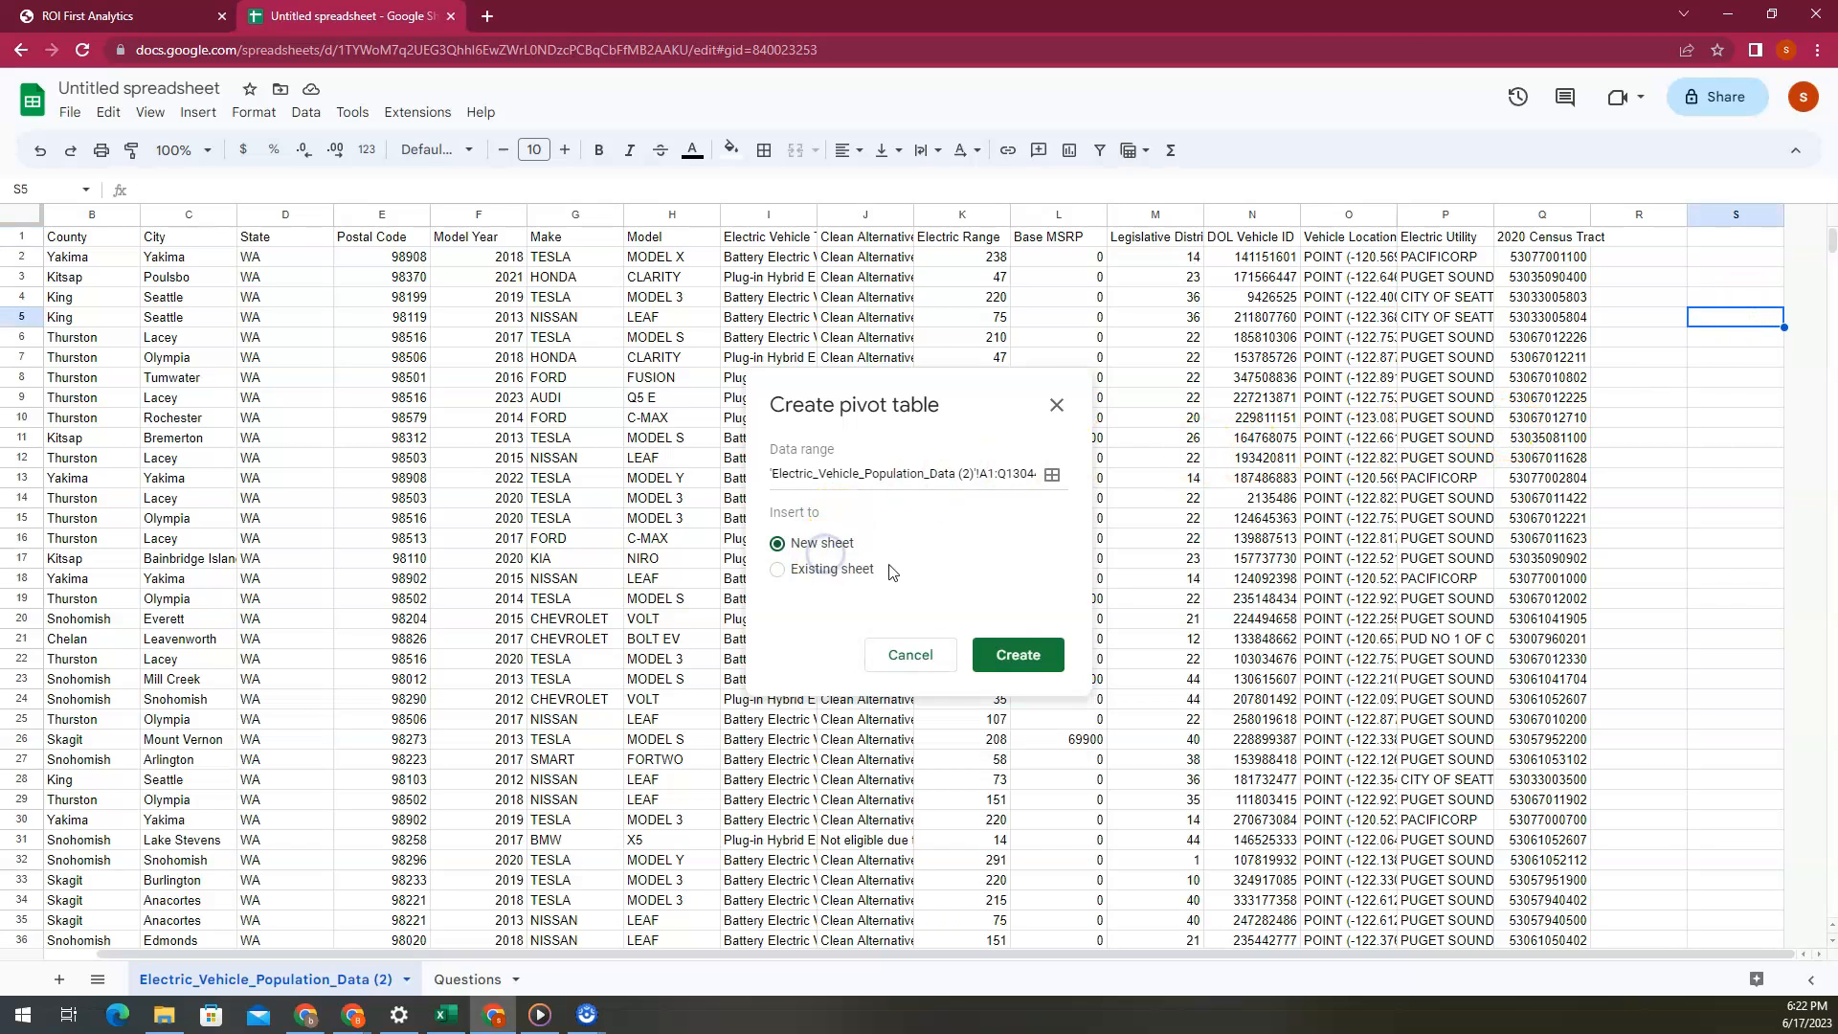
pyautogui.click(1022, 655)
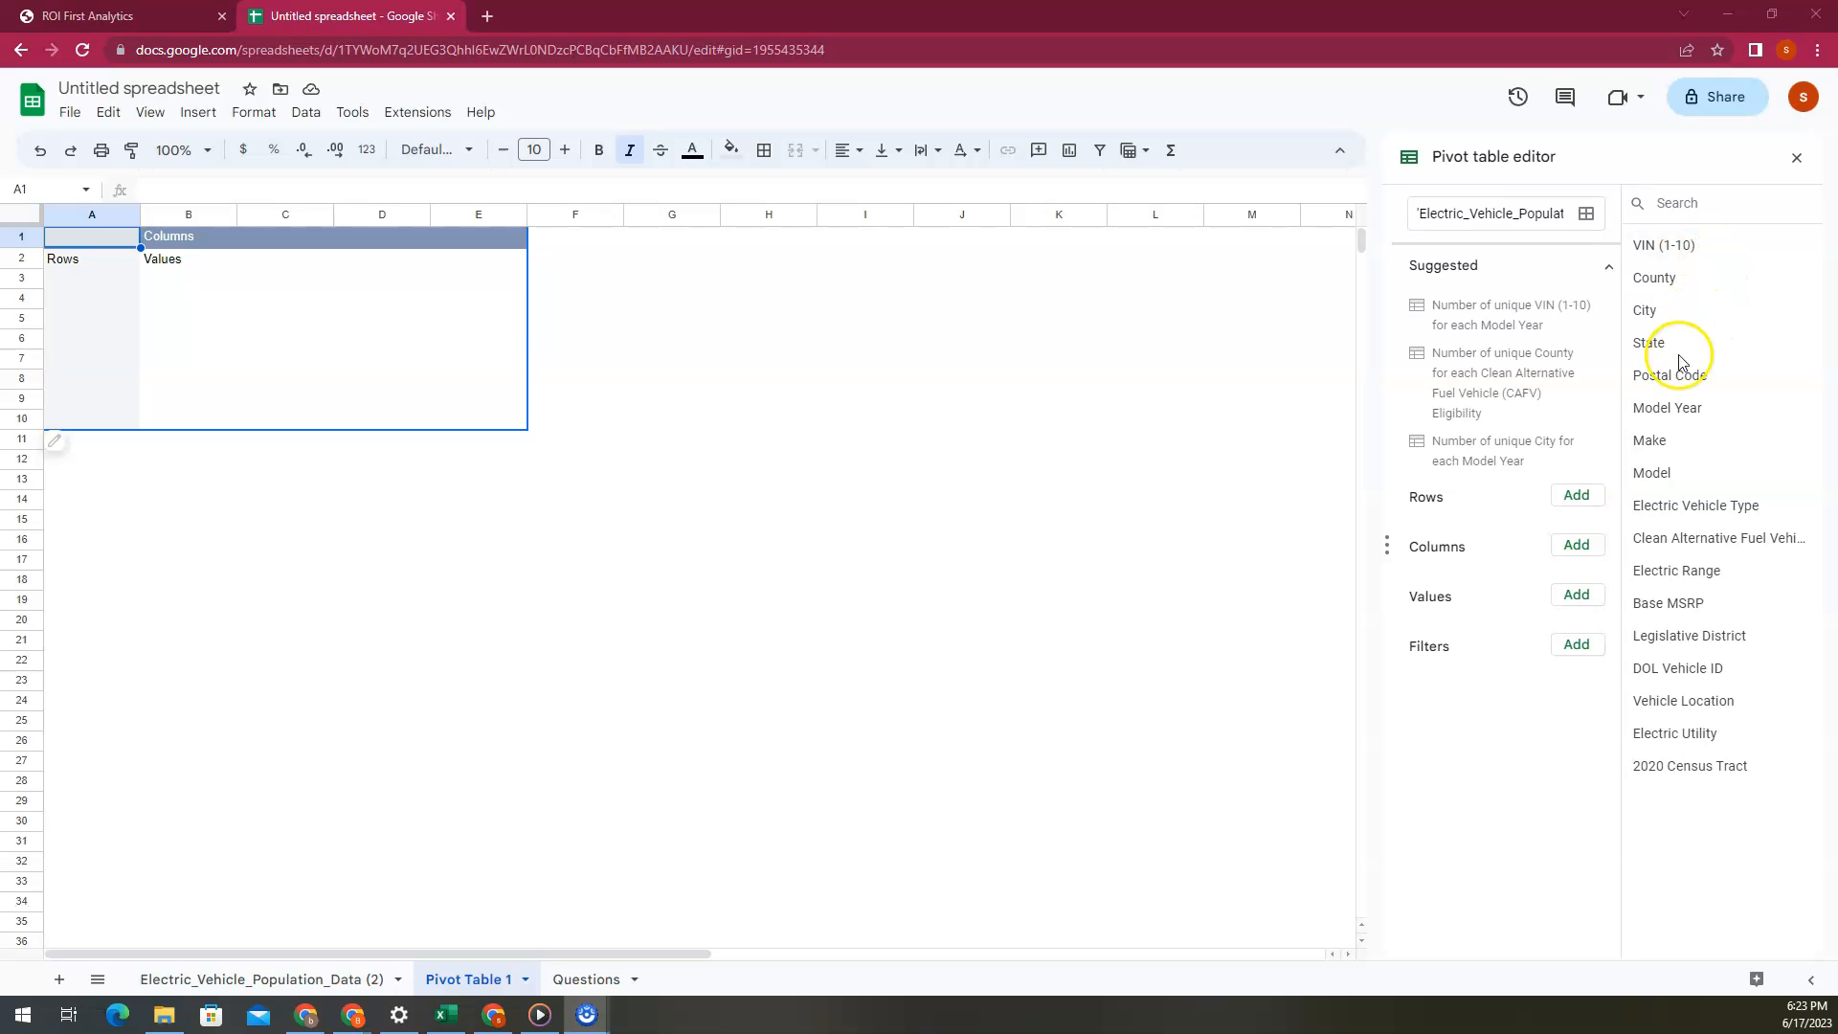
# Review the questions and sample tables on the Questions sheet and return to the Pivot Table 1 sheet
pyautogui.click(348, 978)
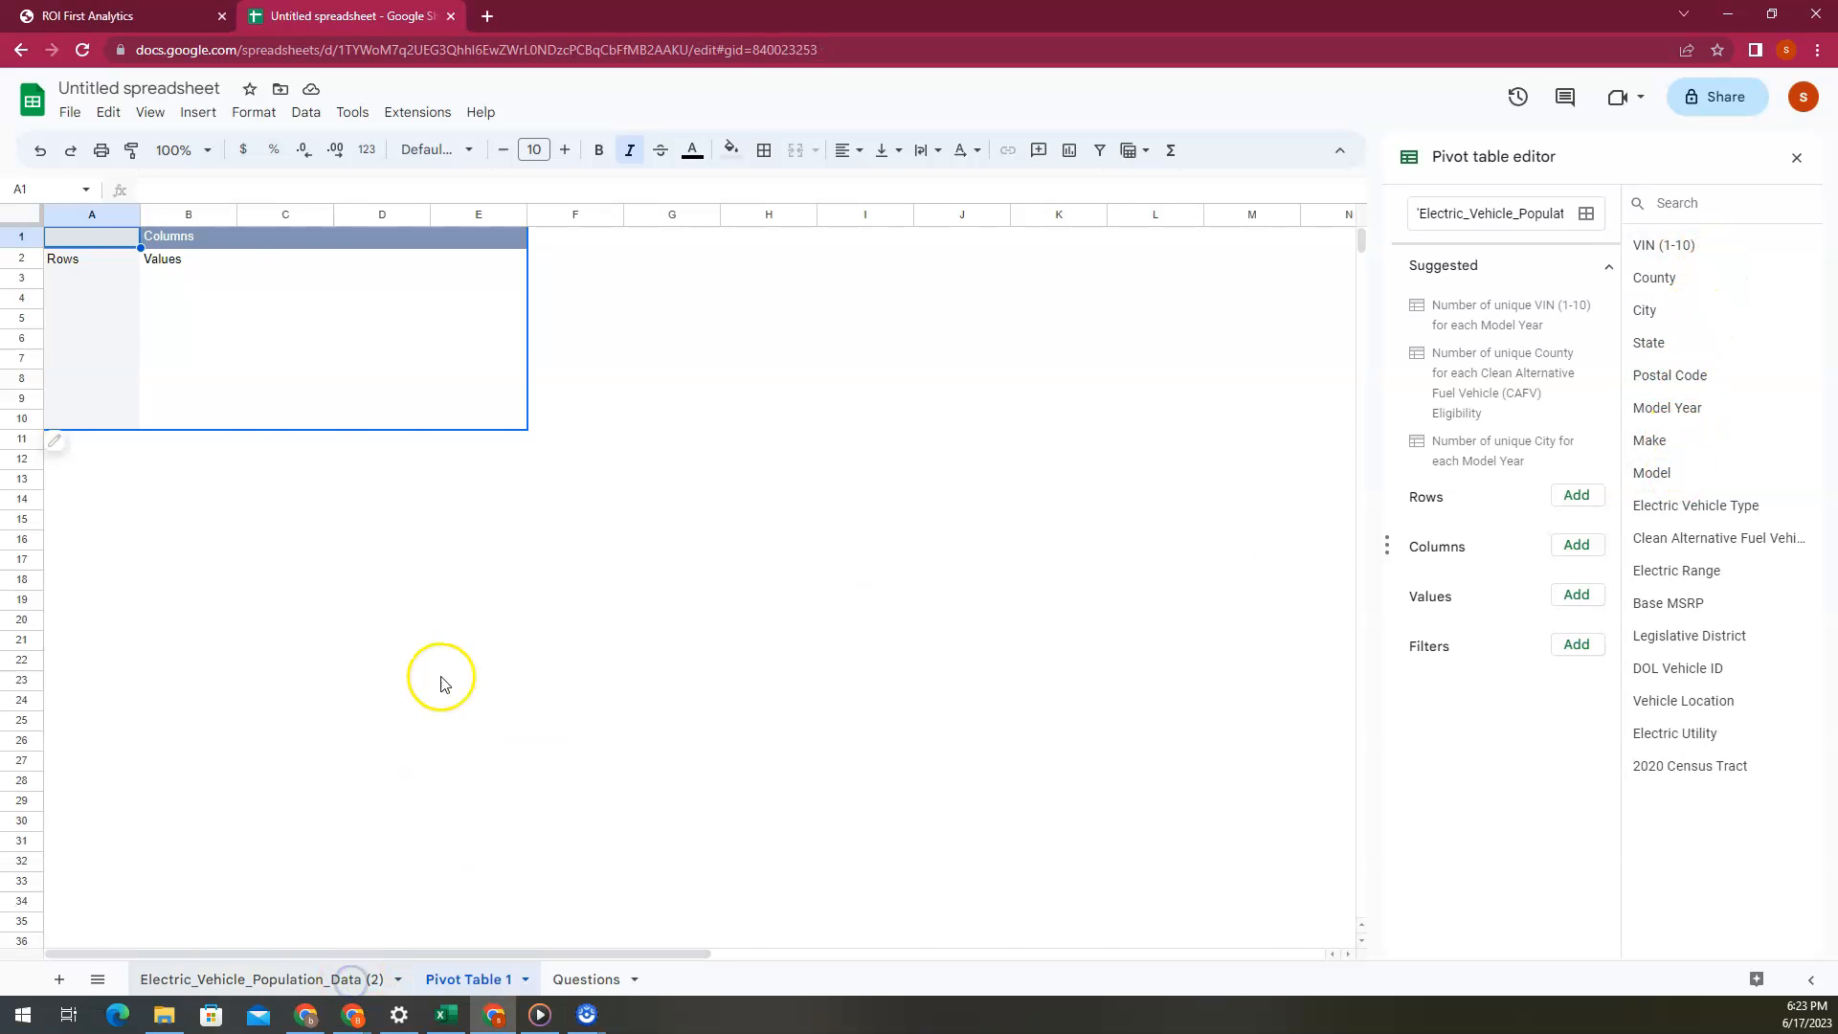
pyautogui.click(483, 977)
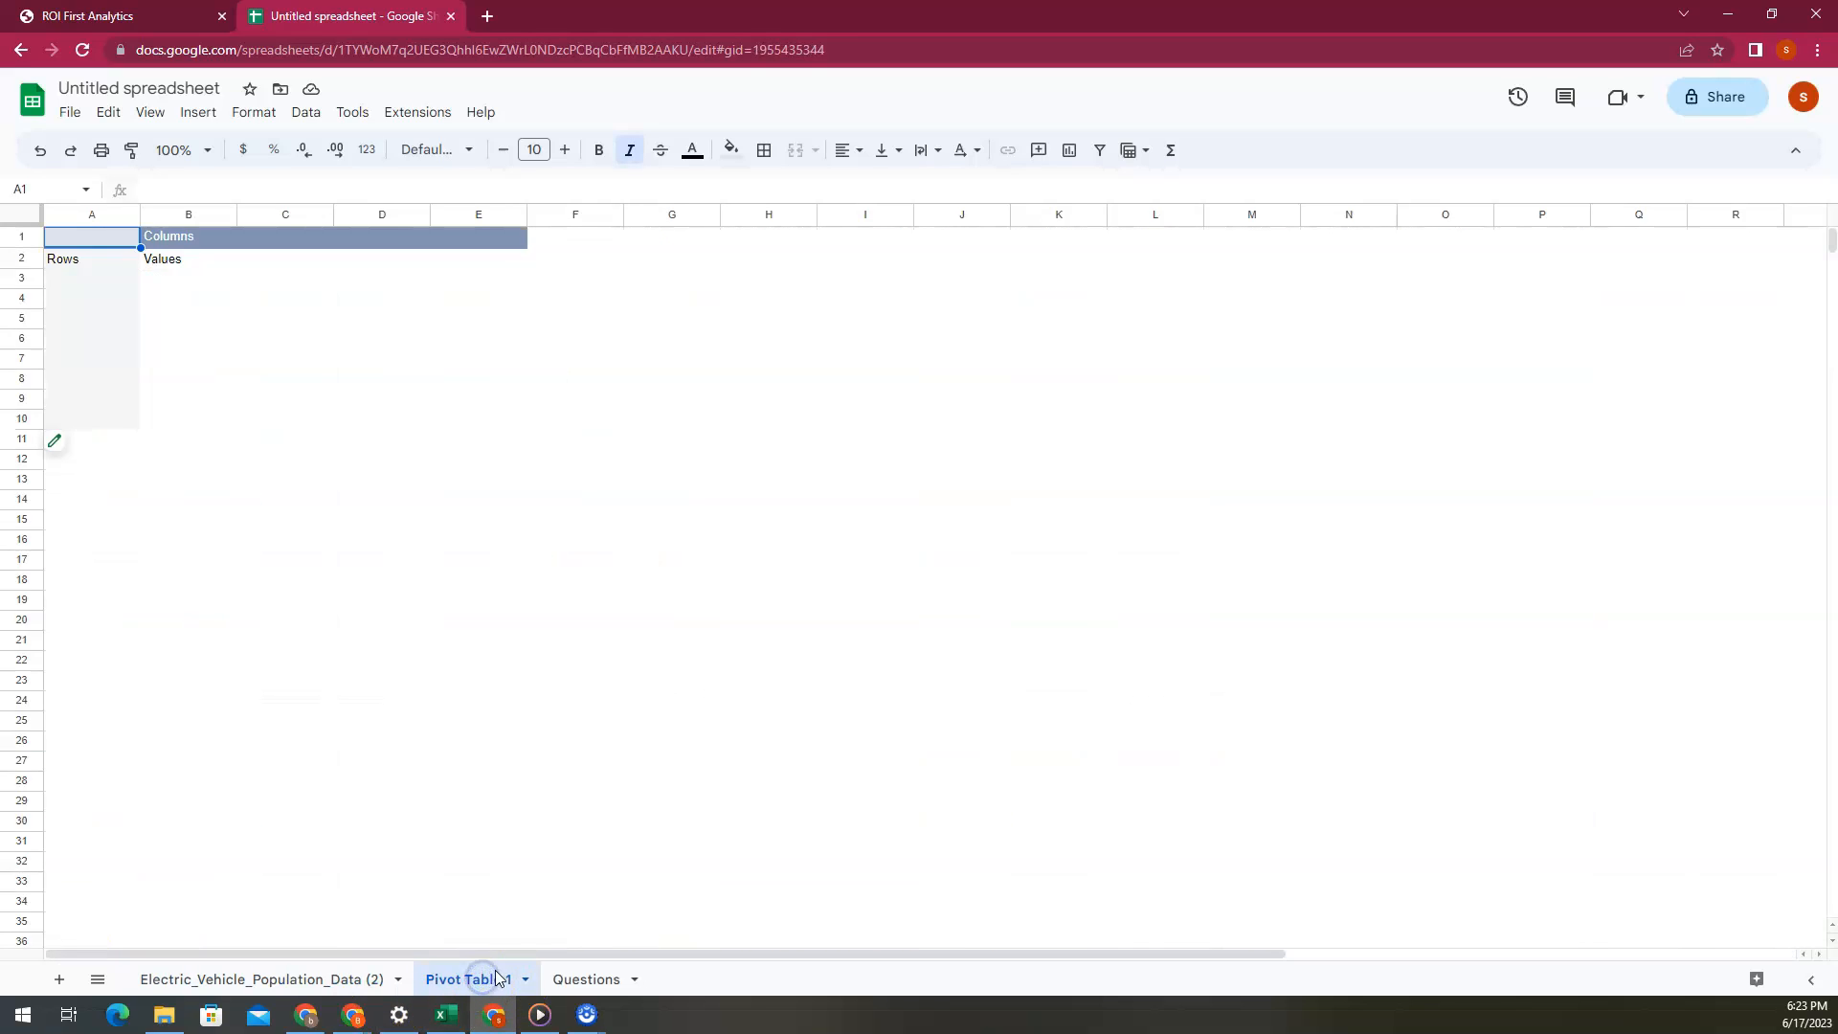
pyautogui.click(593, 980)
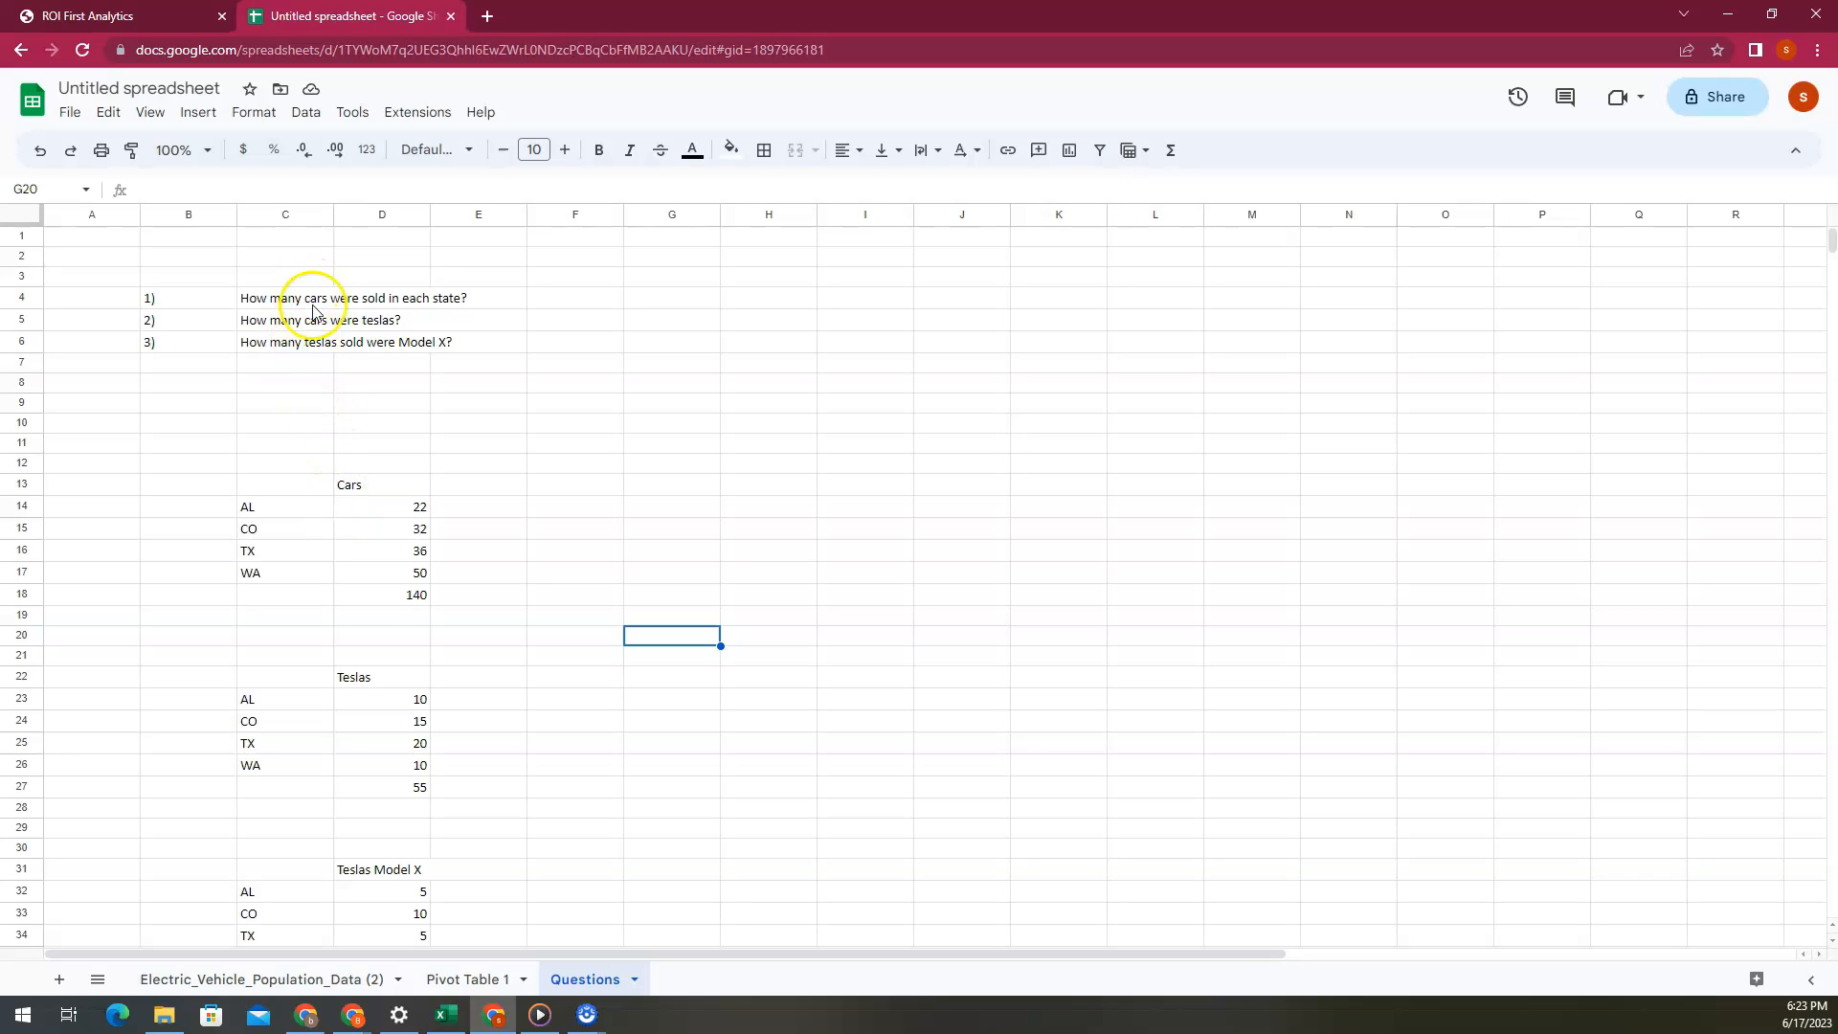
pyautogui.click(479, 978)
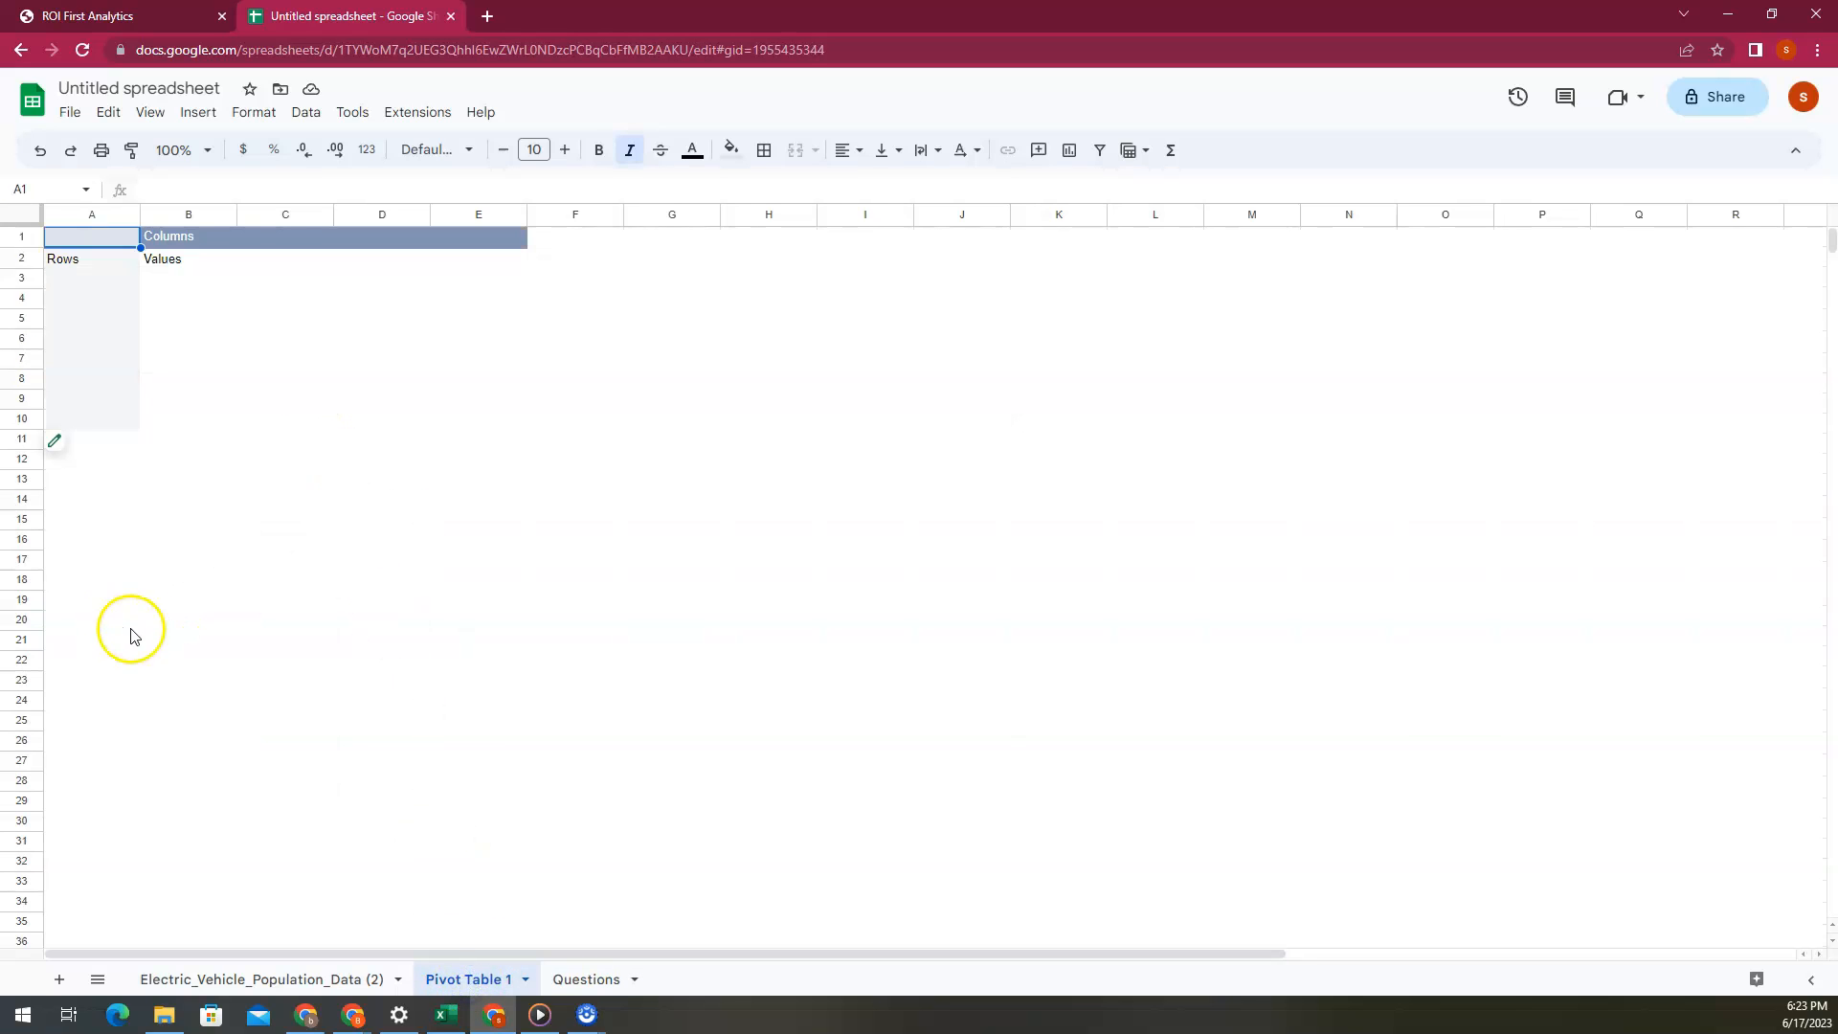
# Open the pivot table for editing, remove the suggested row and value fields, and add State as the rows field
pyautogui.click(151, 280)
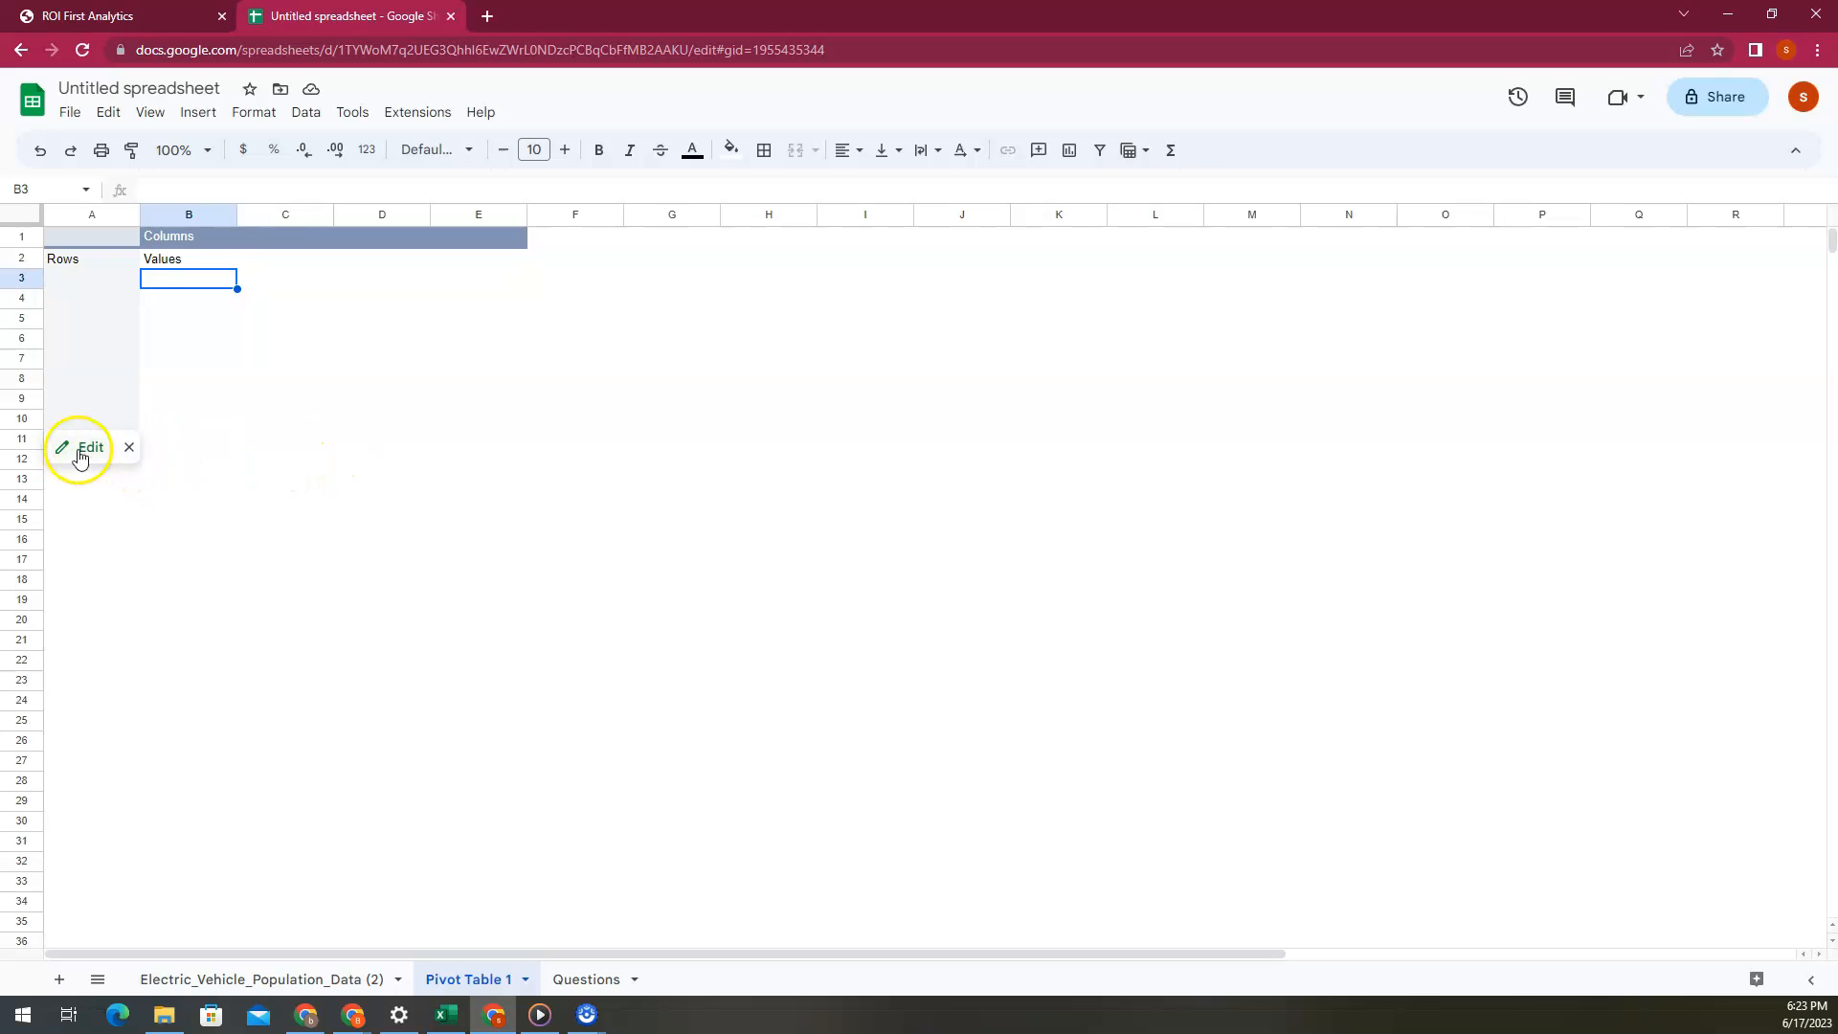
pyautogui.click(75, 453)
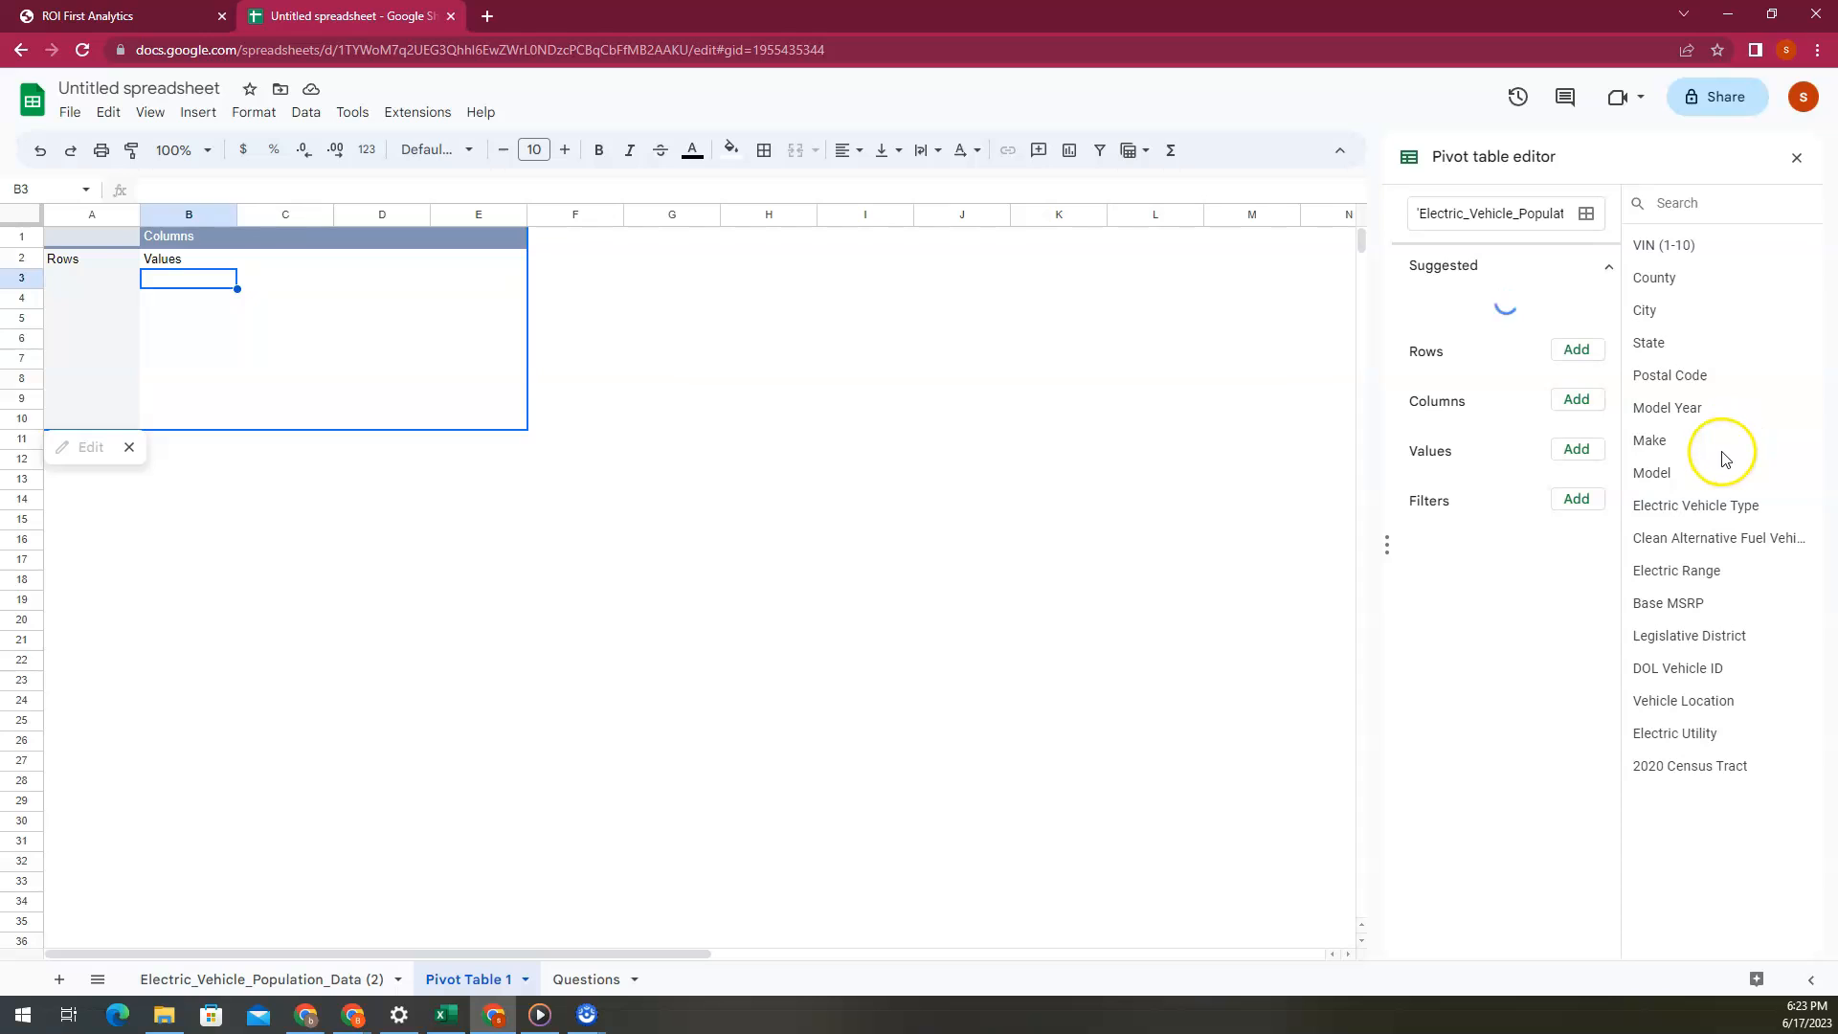
pyautogui.click(1653, 342)
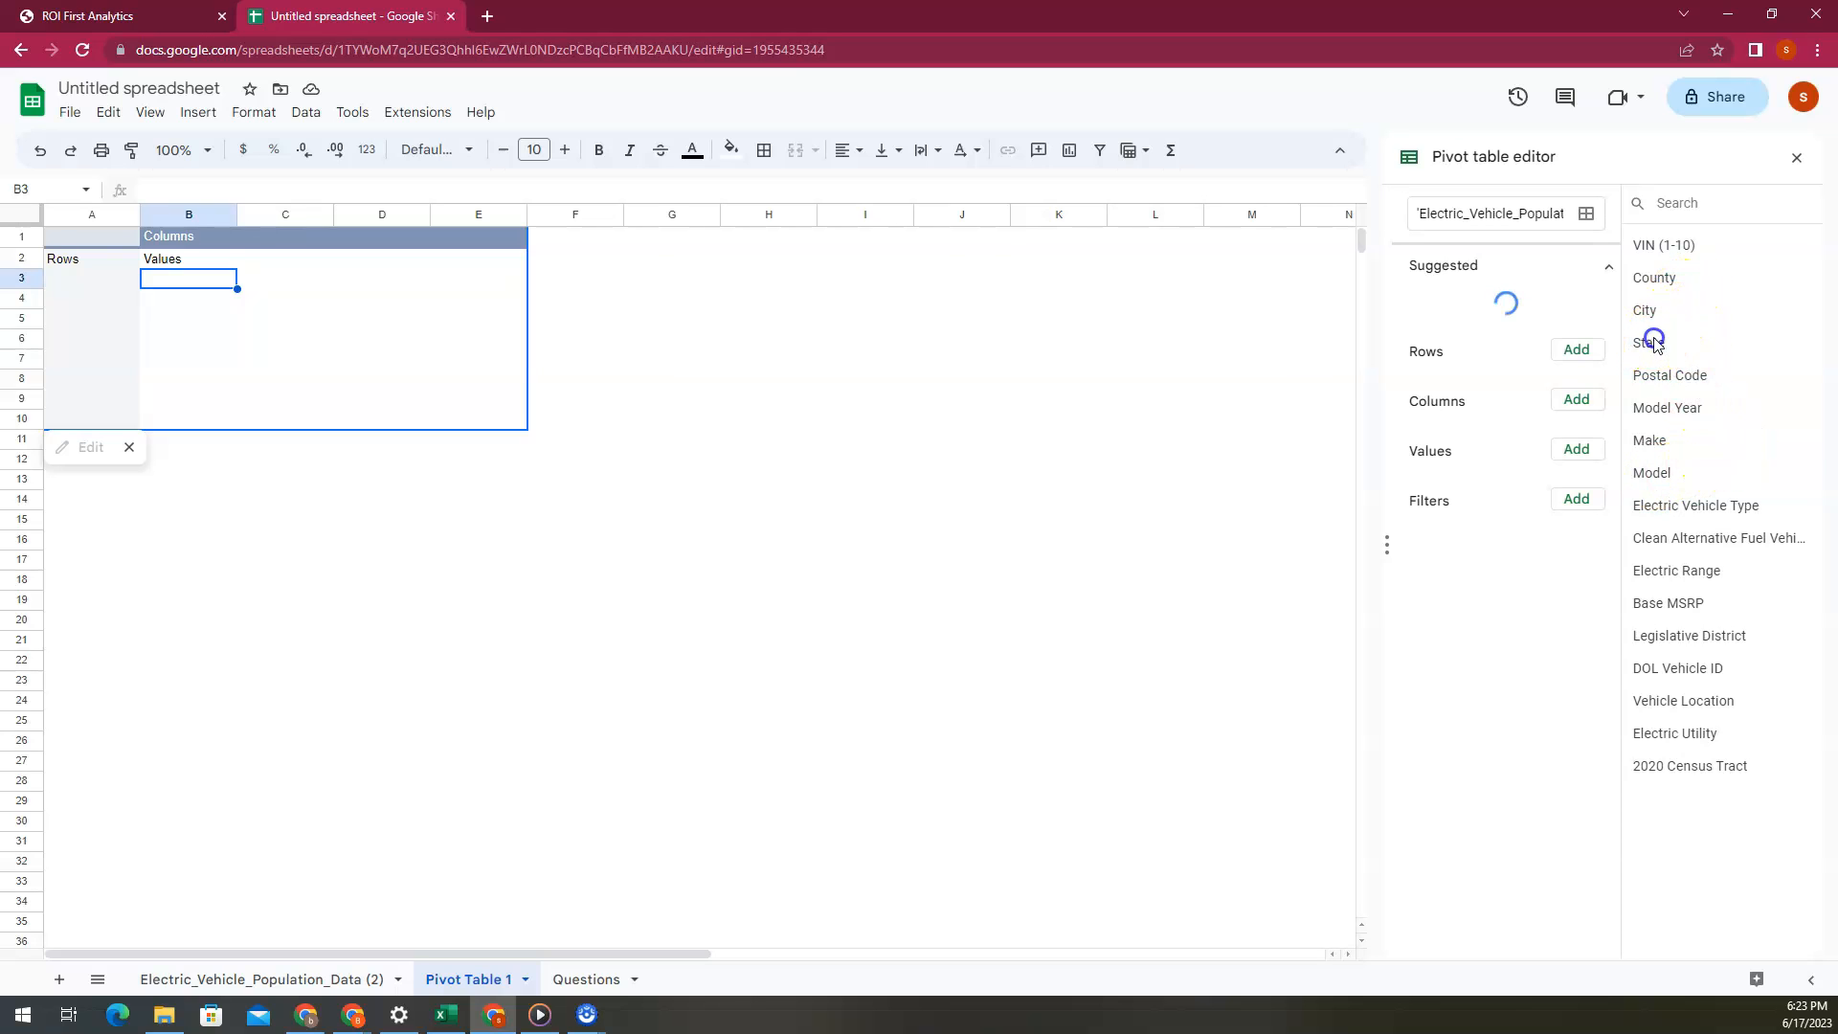
pyautogui.click(1576, 357)
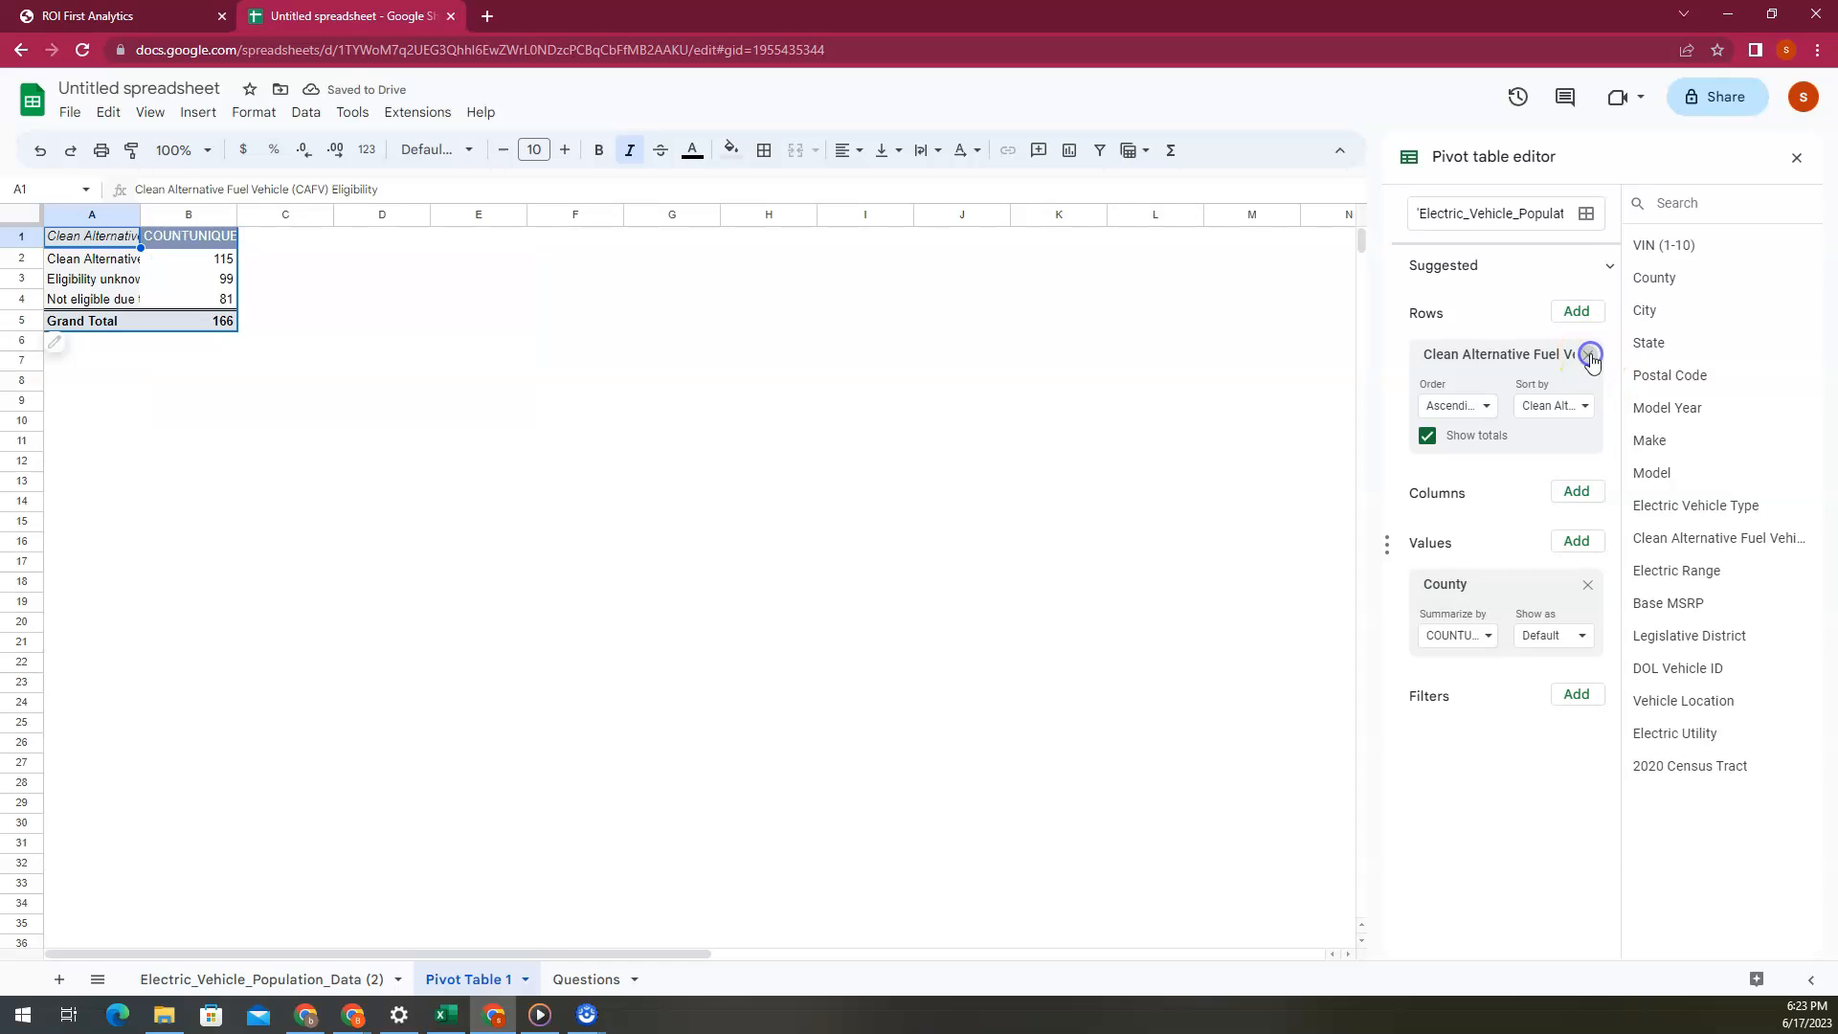
pyautogui.click(1590, 356)
pyautogui.click(1587, 455)
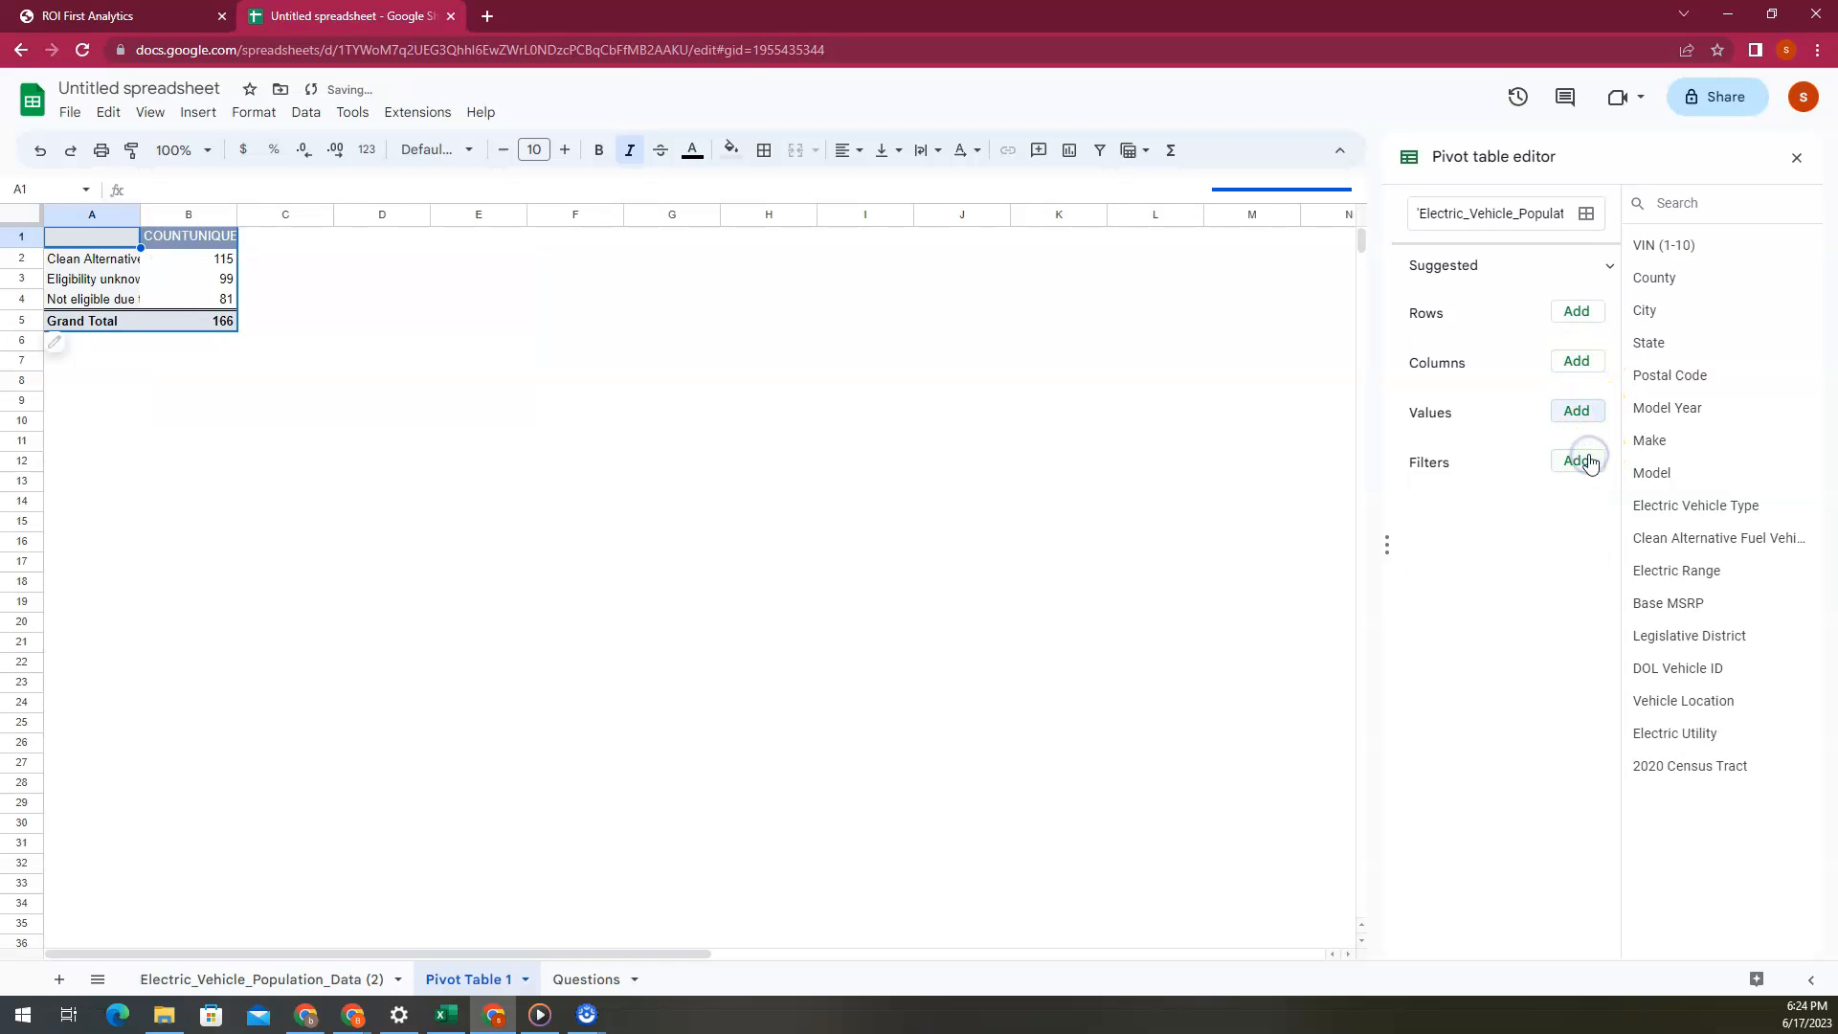
pyautogui.moveTo(1650, 343); pyautogui.dragTo(1424, 343)
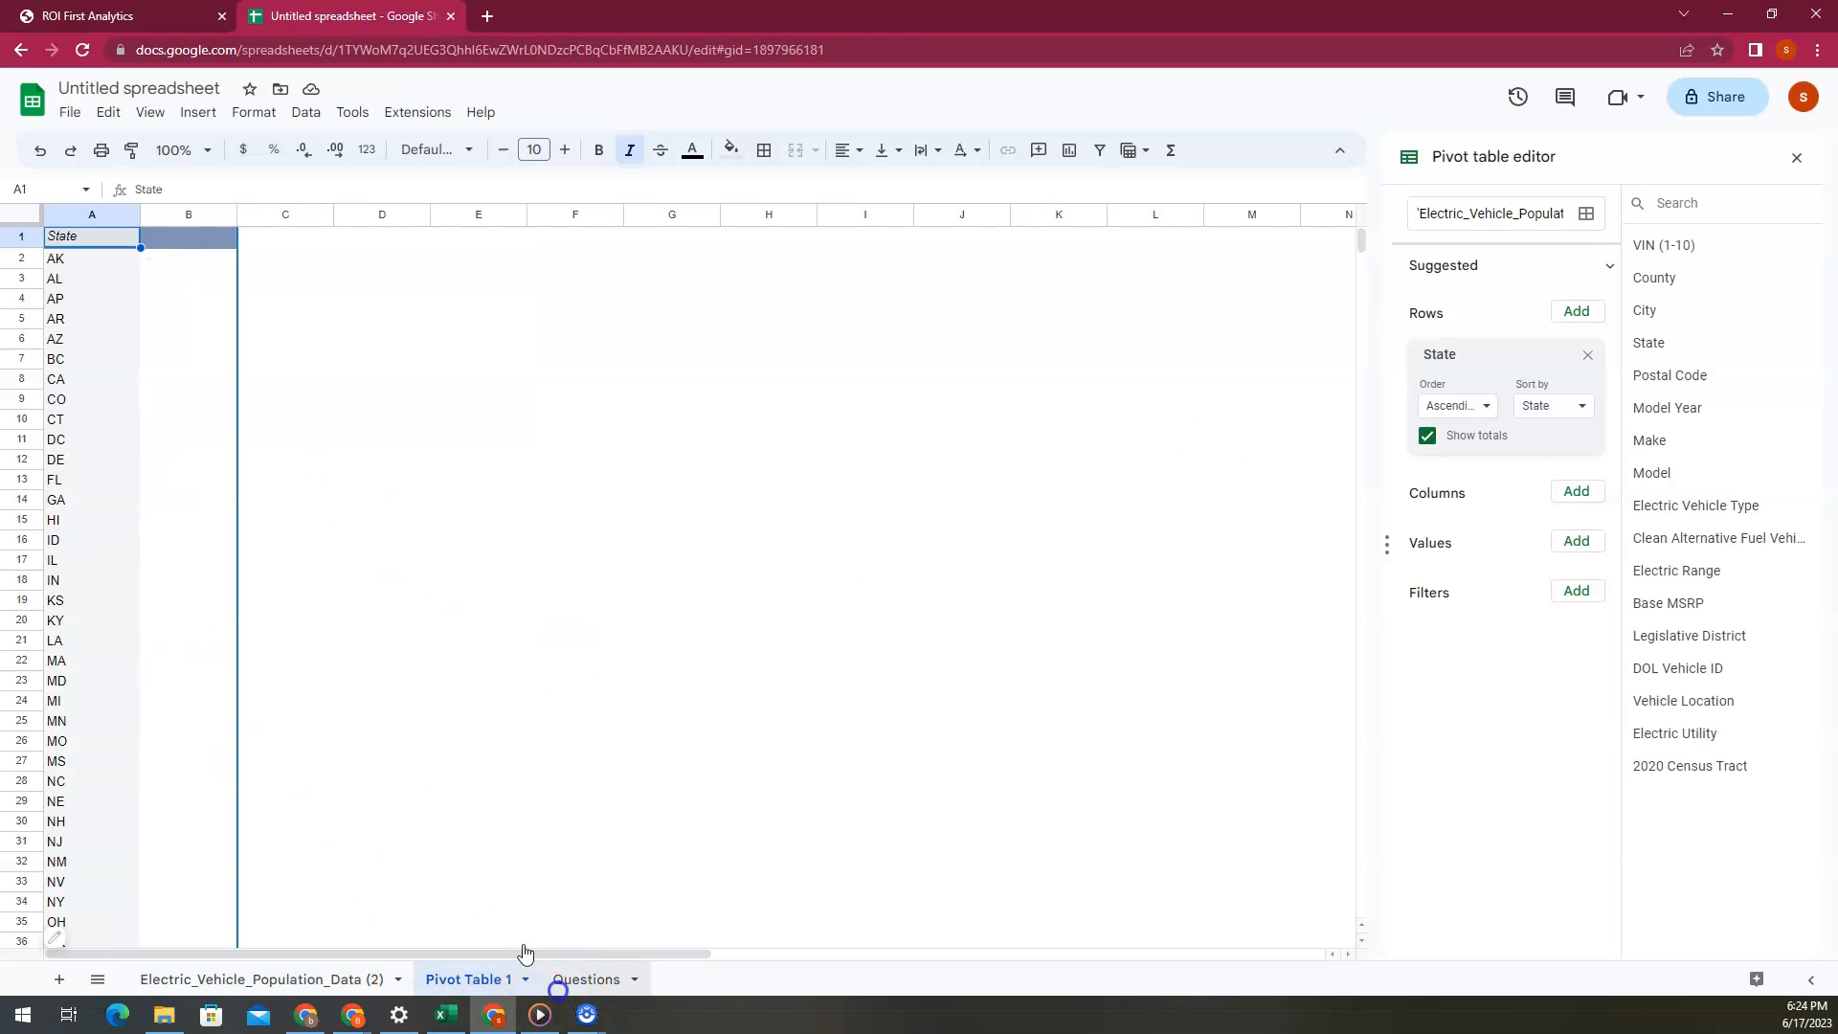
# Compare with the sample Cars table on the Questions sheet and add VIN (1-10) to the pivot table's values, summarized by COUNTA
pyautogui.click(574, 978)
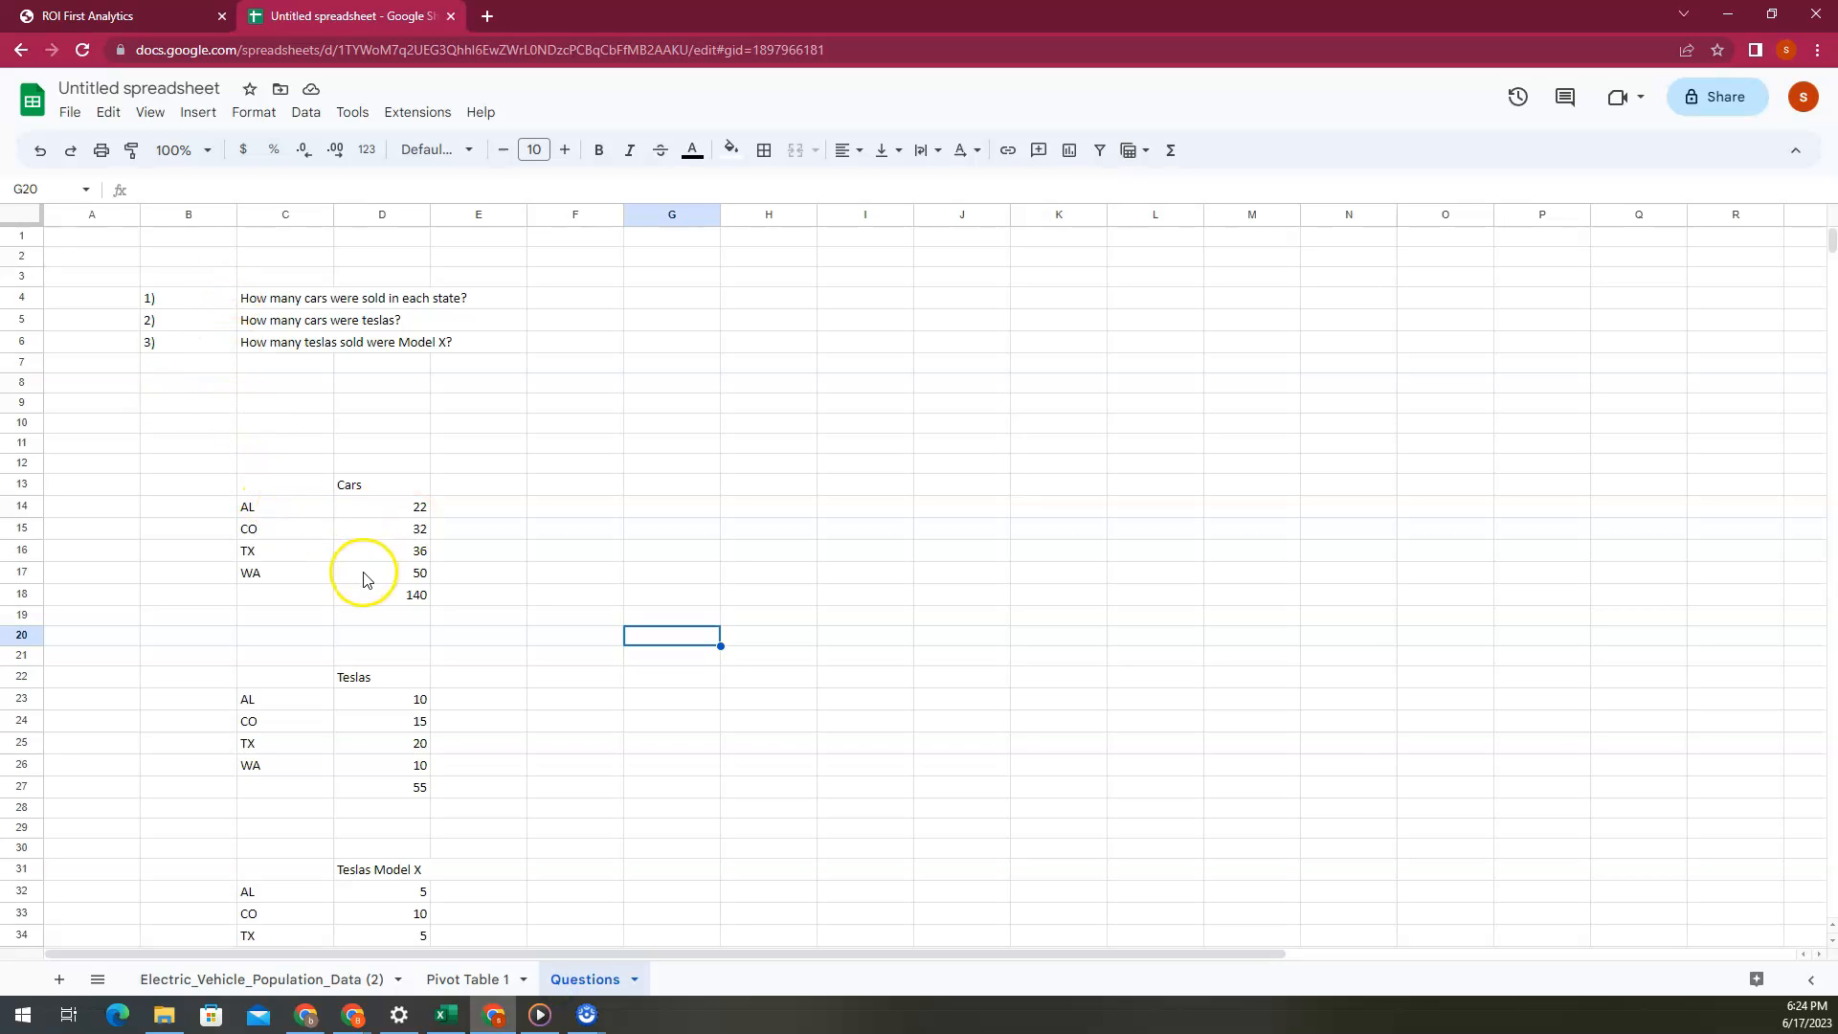
pyautogui.click(459, 965)
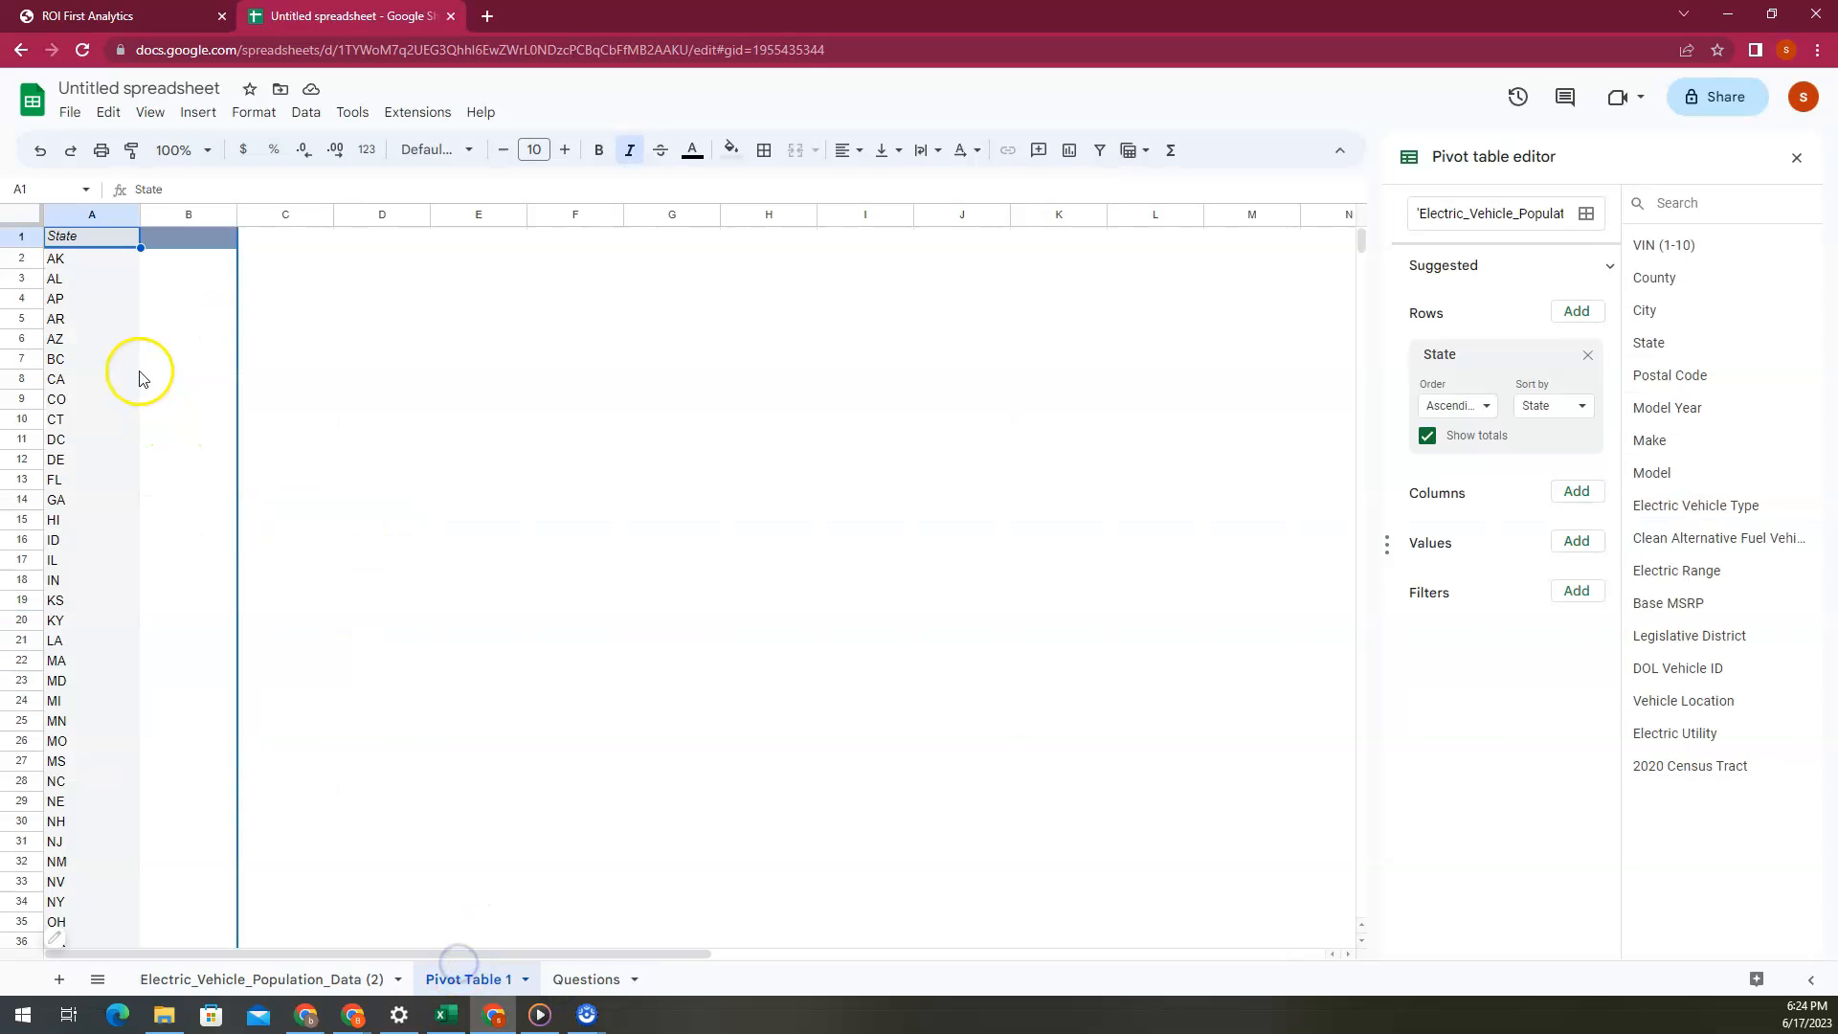
pyautogui.click(1661, 249)
pyautogui.moveTo(1666, 243); pyautogui.dragTo(1455, 568)
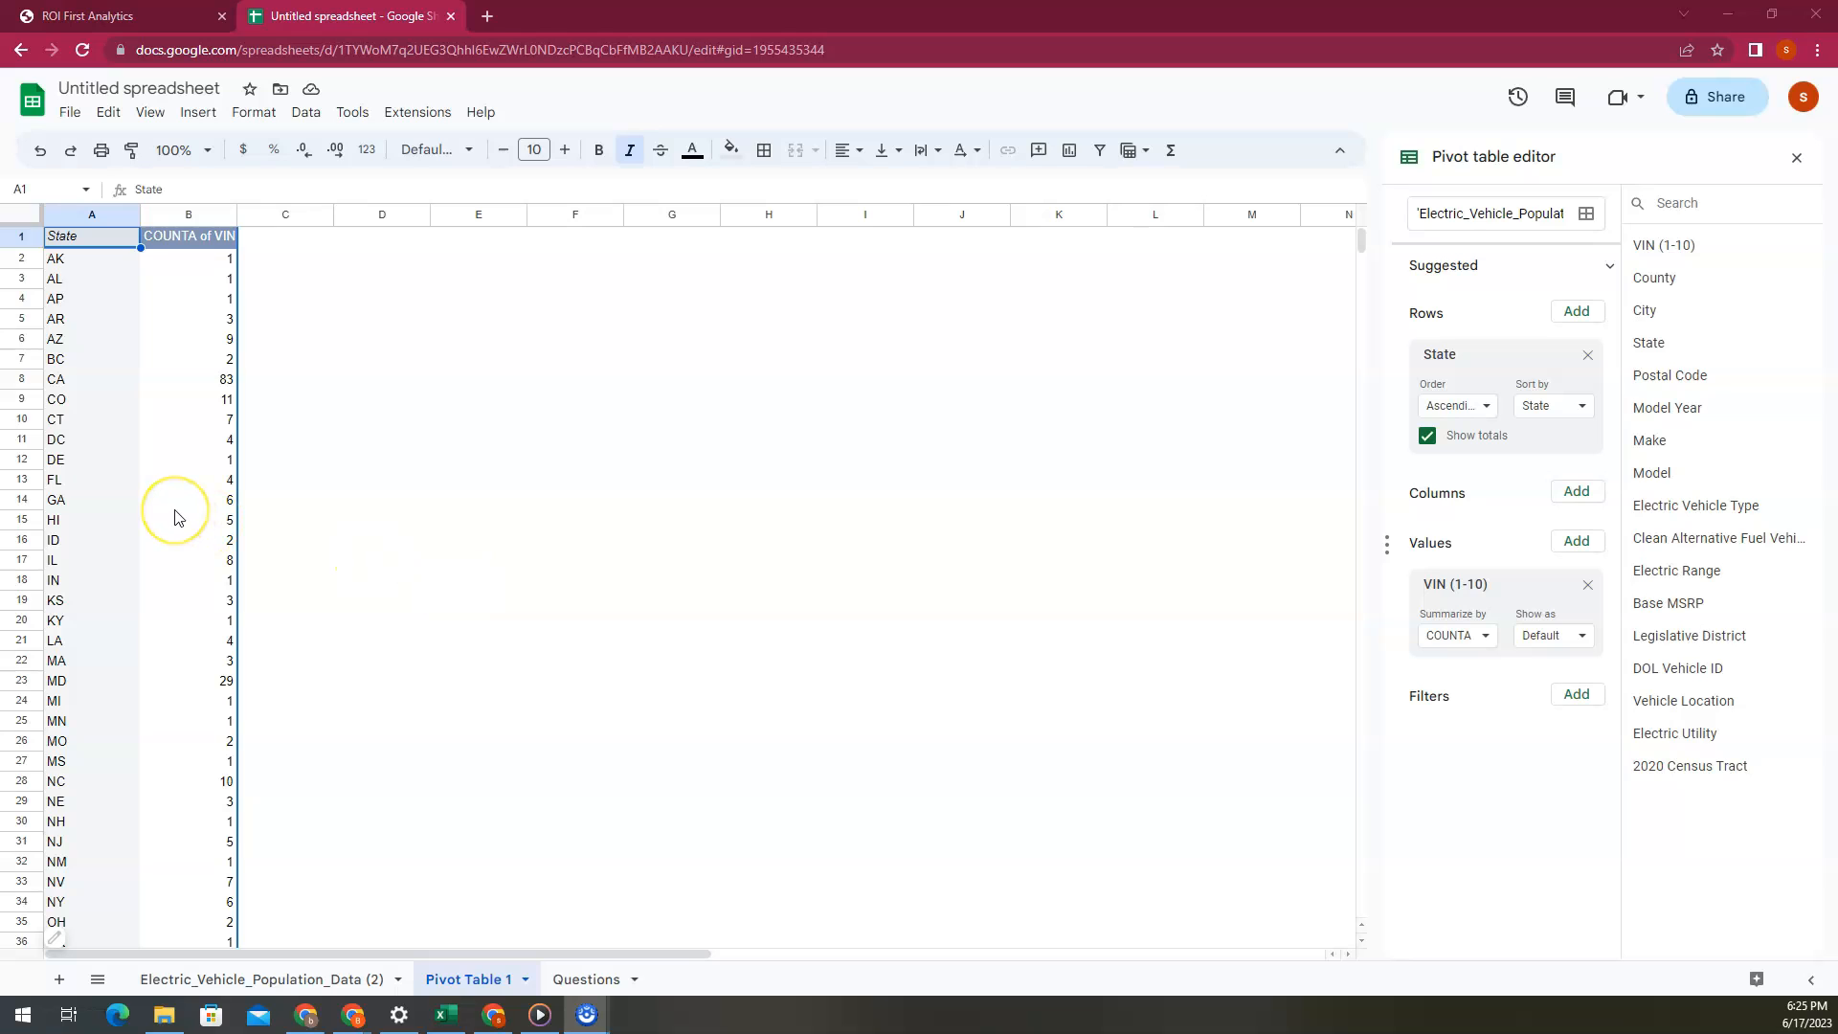
# Examine the per-state car counts down to the grand total against the sample tables on the Questions sheet
pyautogui.scroll(-4, 175, 517)
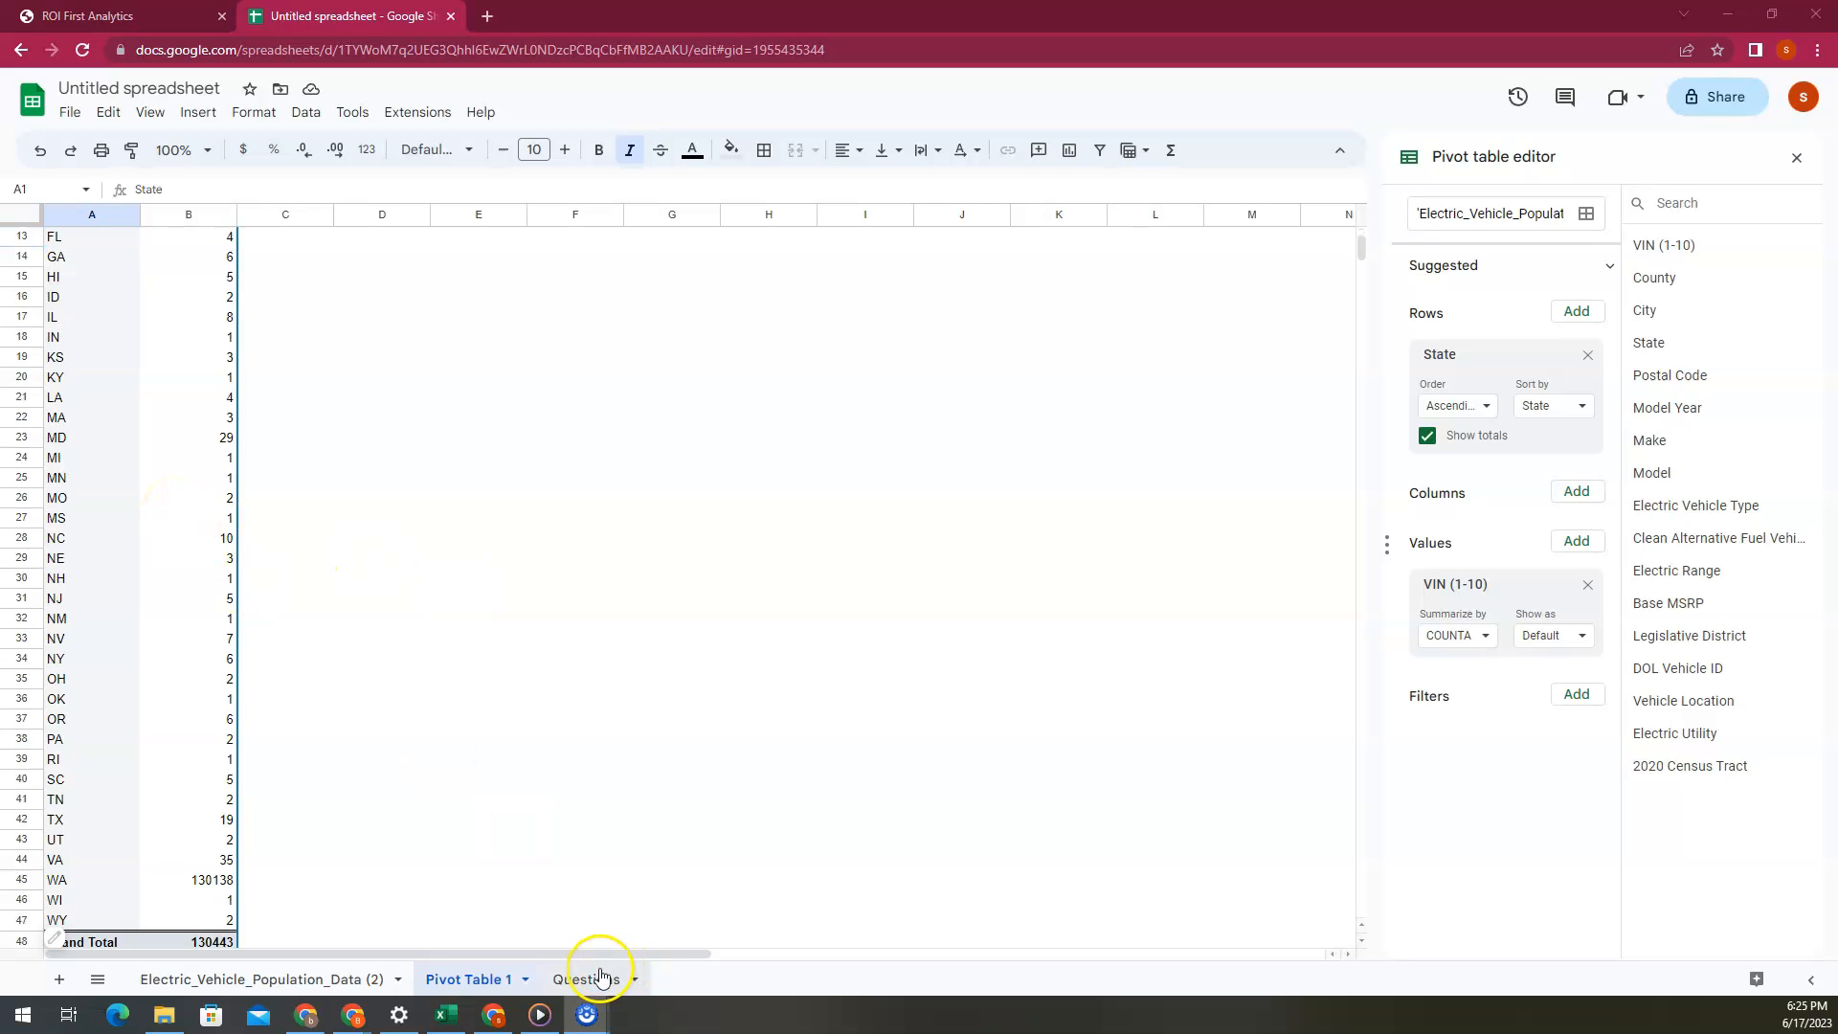
pyautogui.click(586, 978)
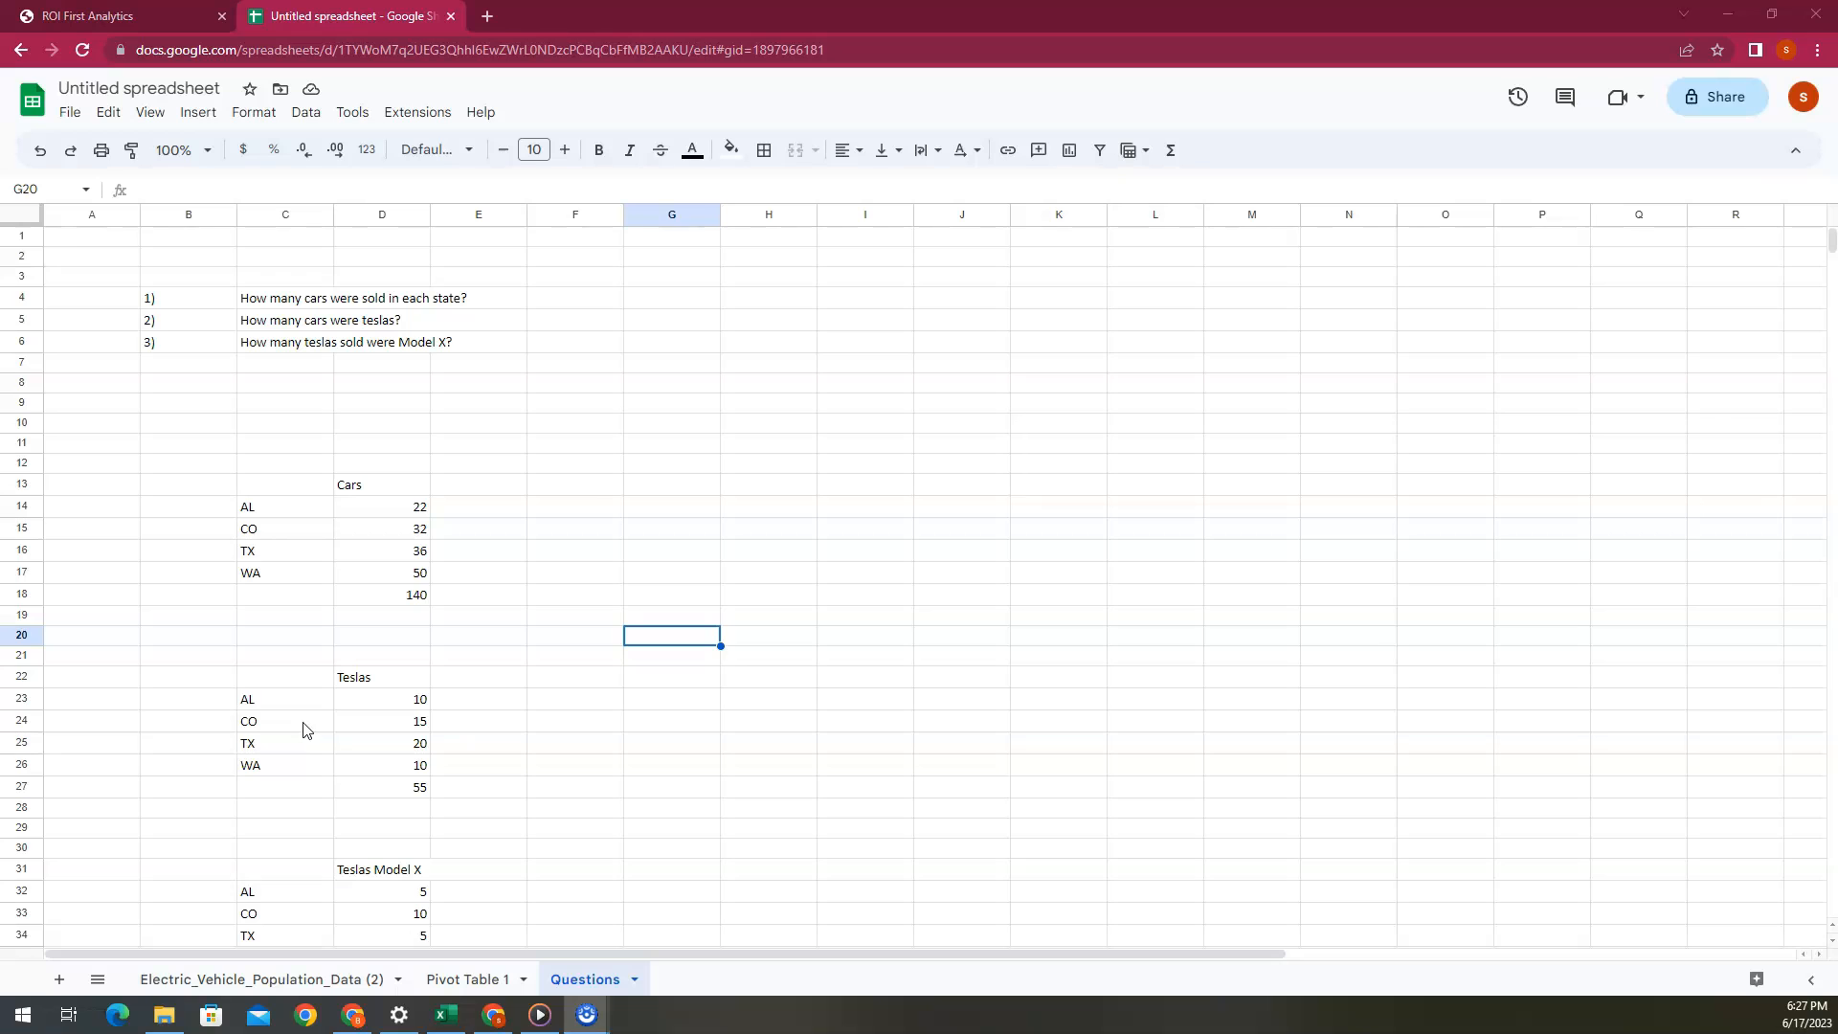
pyautogui.click(453, 980)
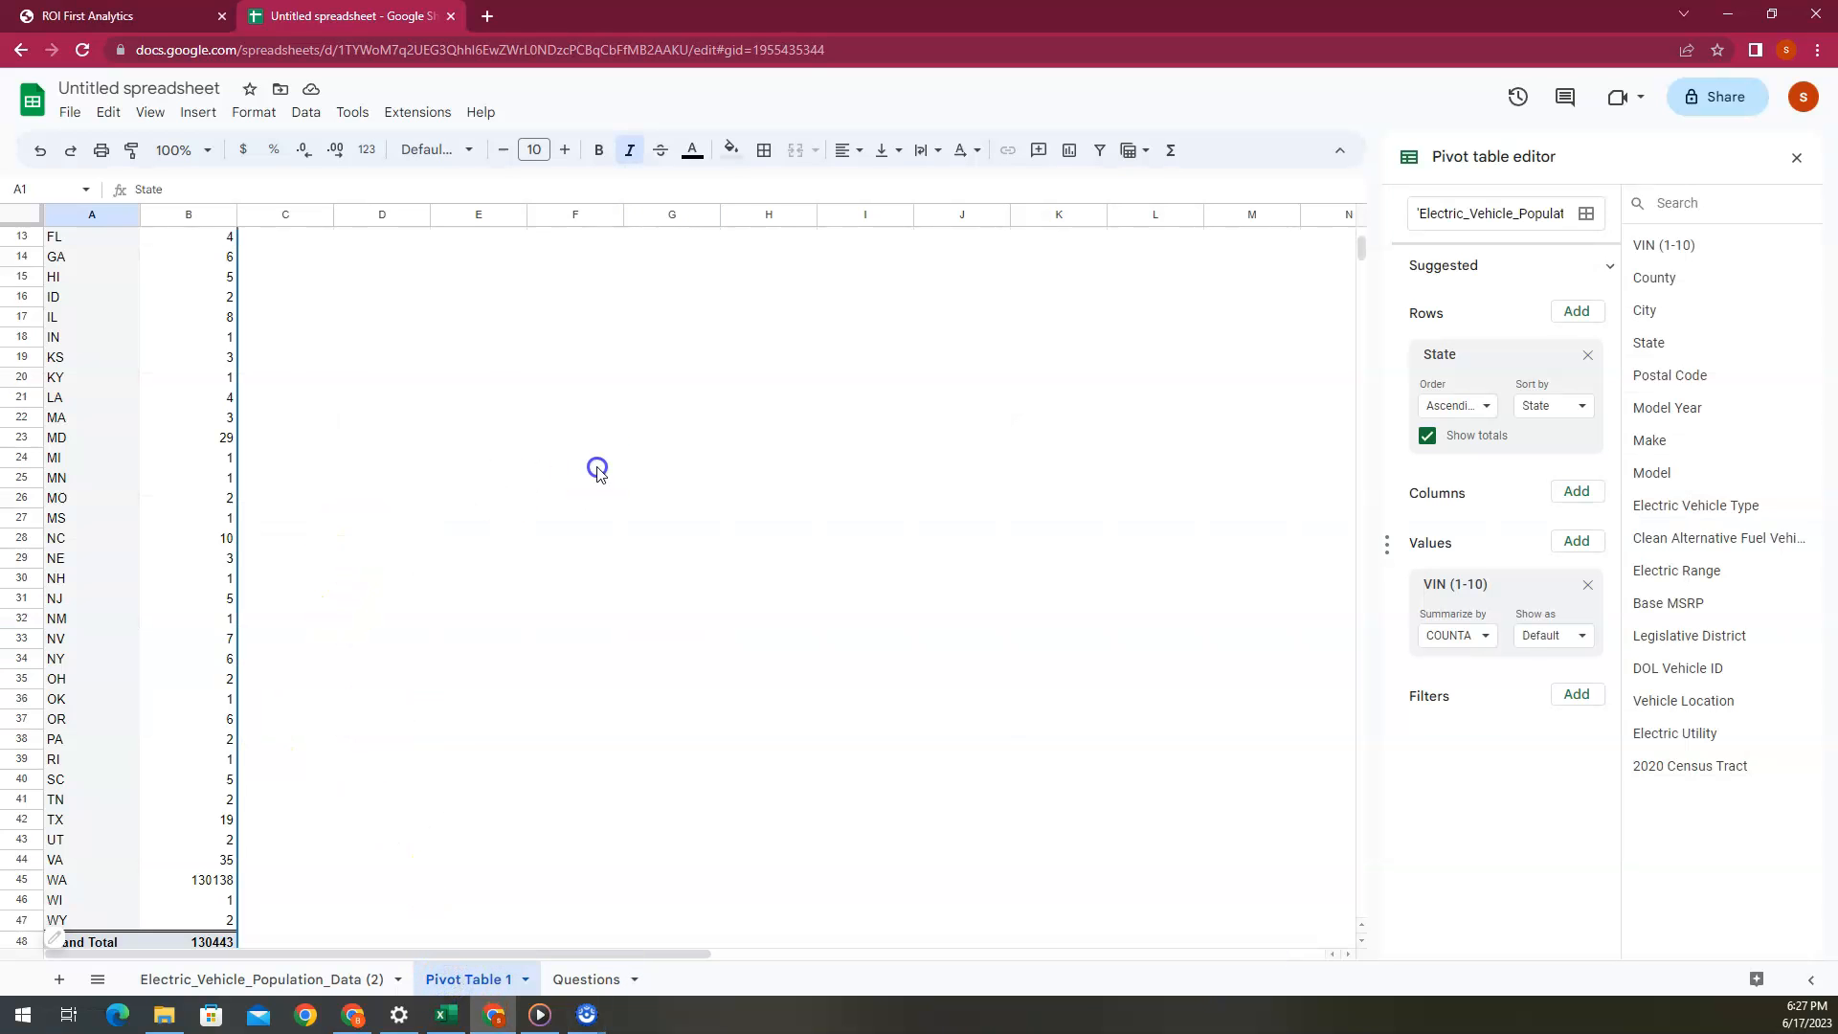
# Copy the whole pivot table A1:B48 and paste a duplicate at cell E1
pyautogui.click(493, 374)
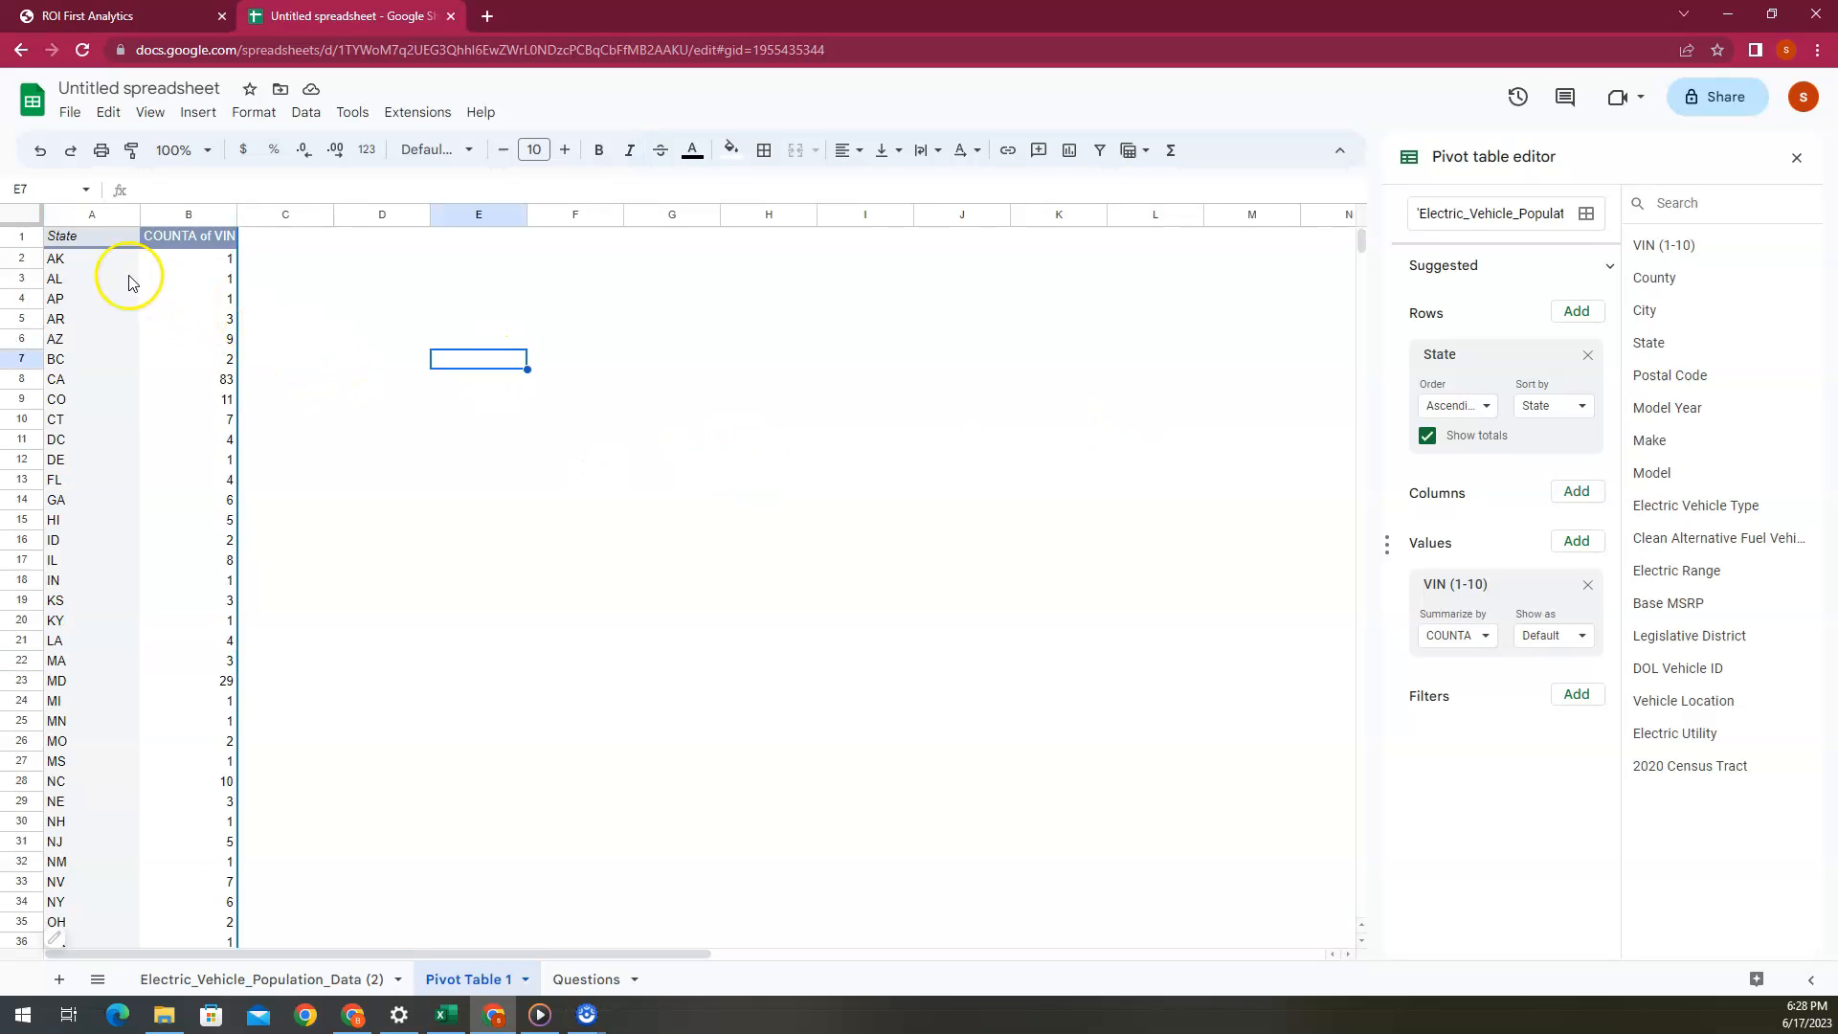
pyautogui.click(99, 238)
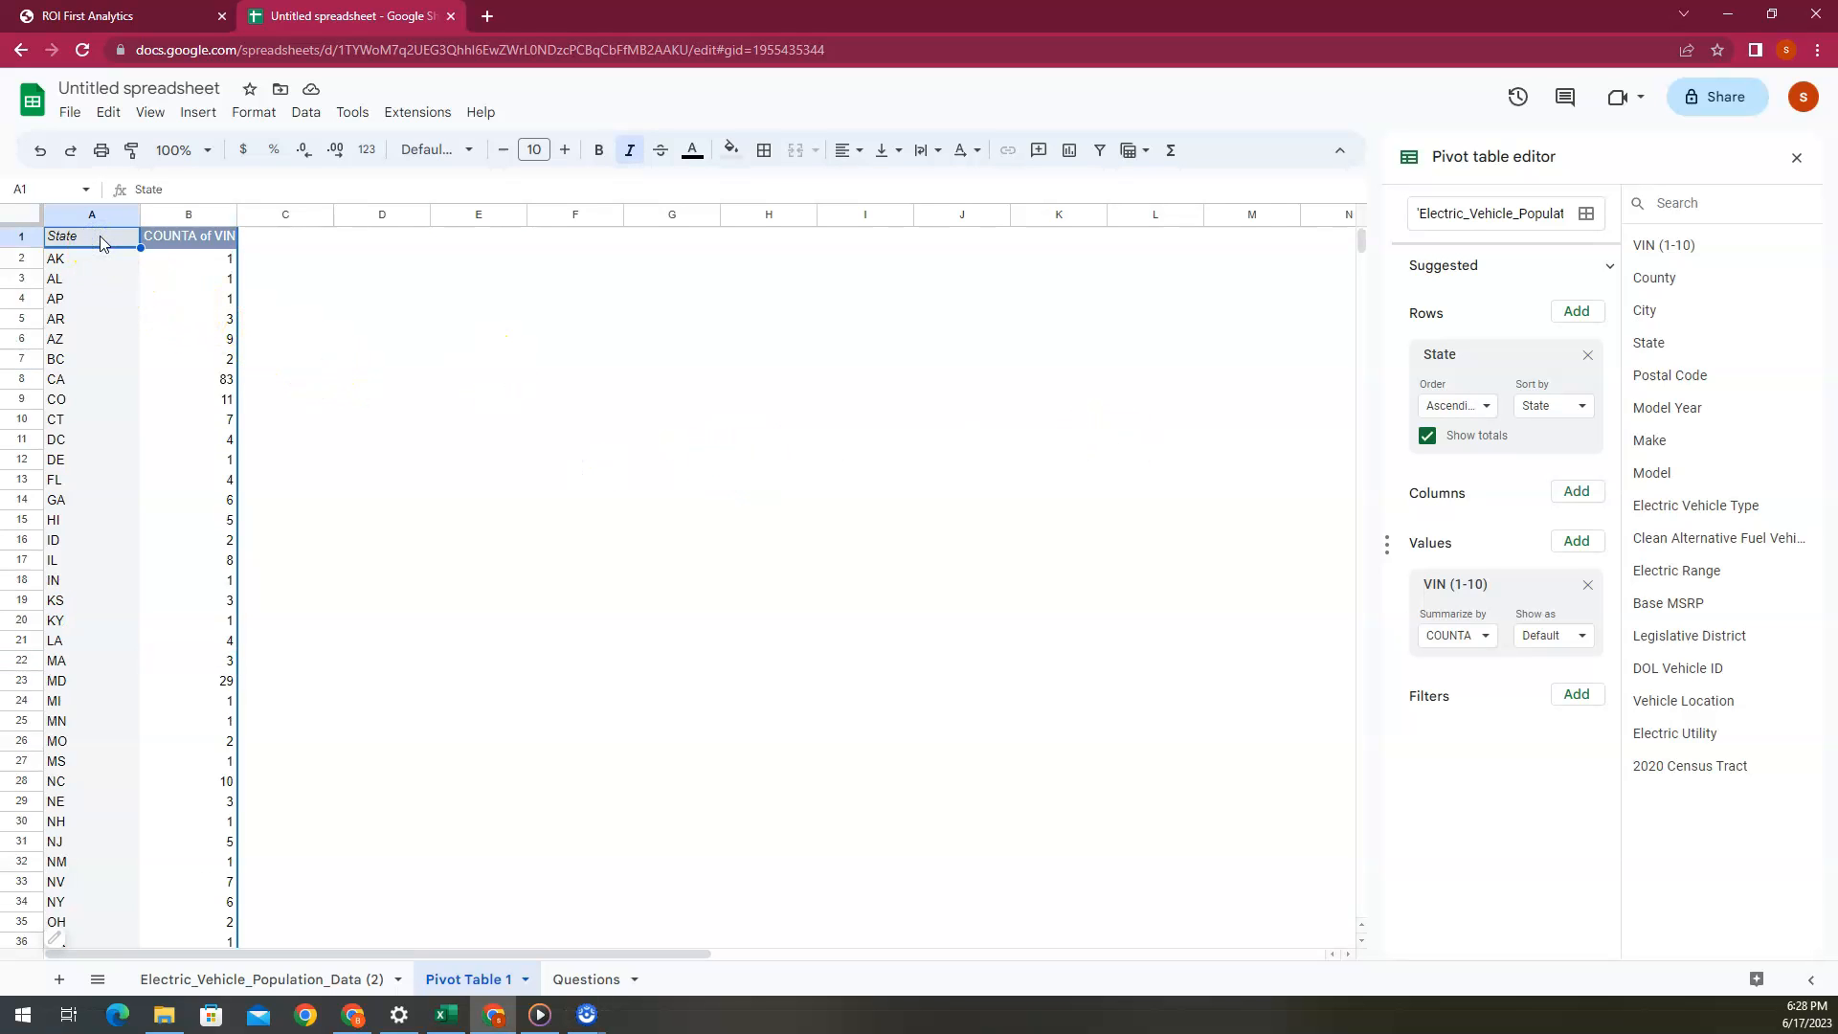
pyautogui.hotkey('ctrl', 'shift', 'Down')
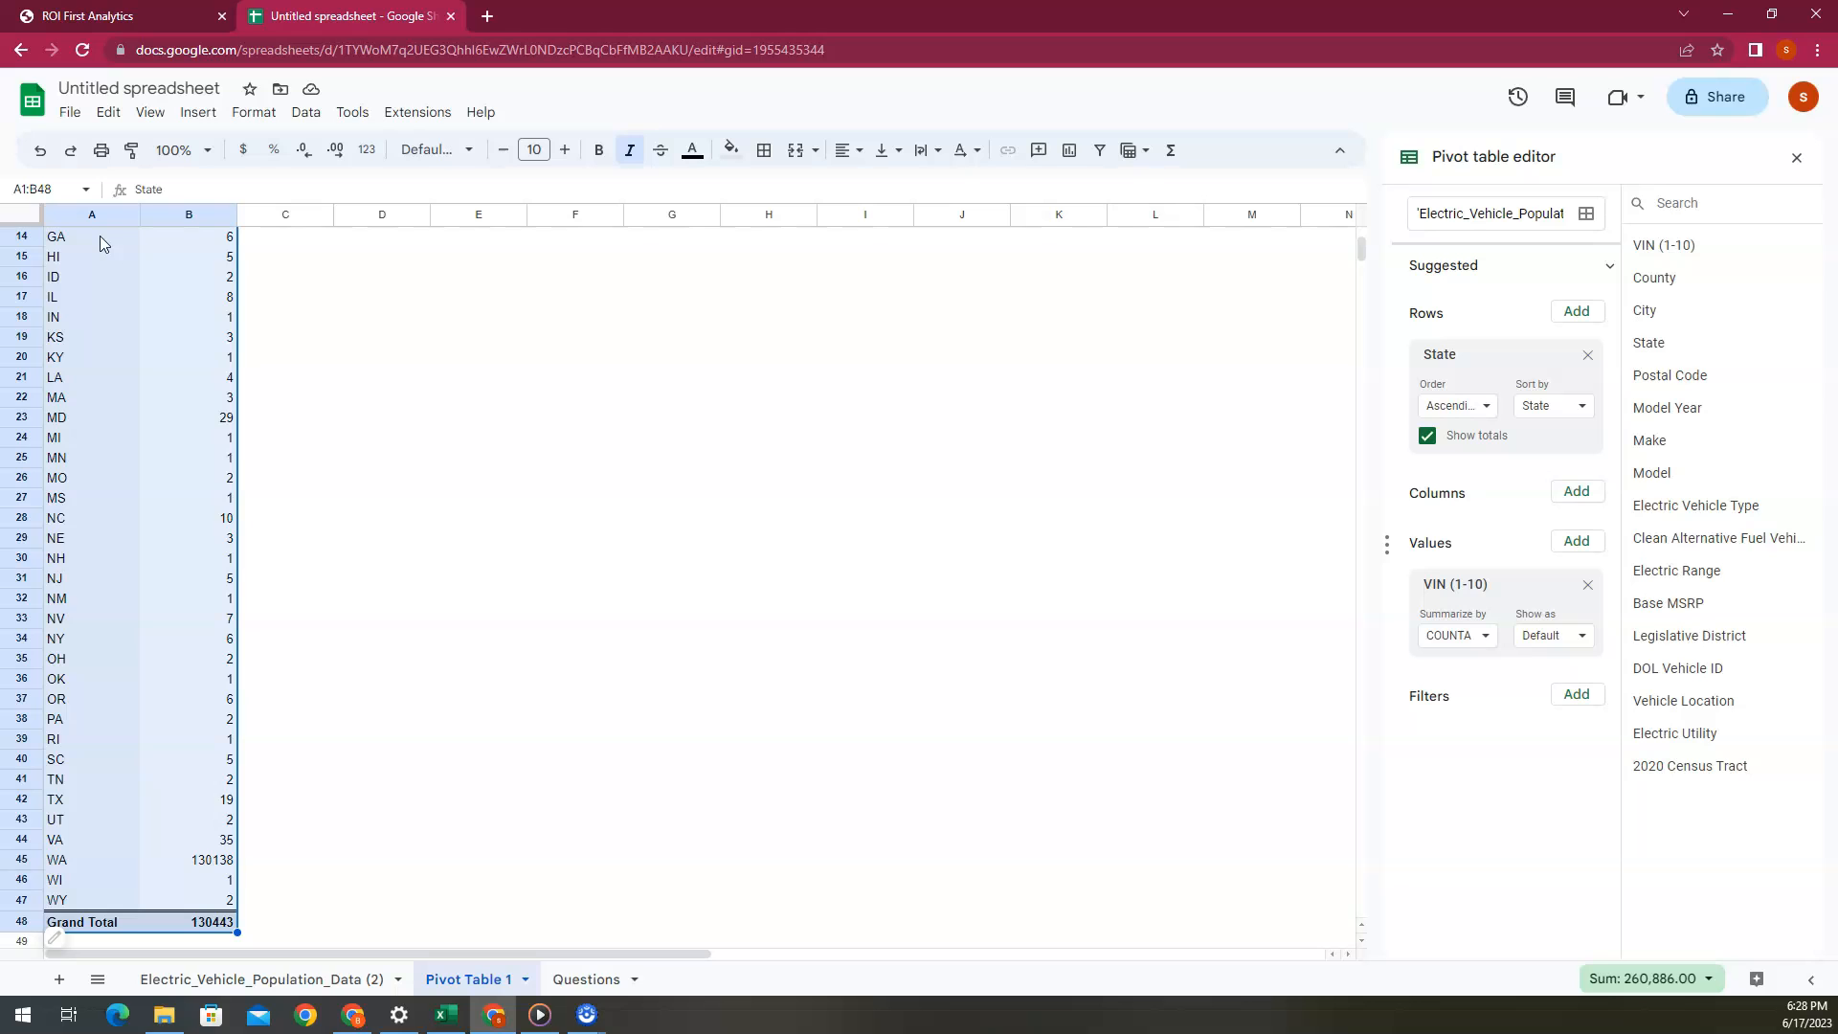
pyautogui.scroll(5, 615, 607)
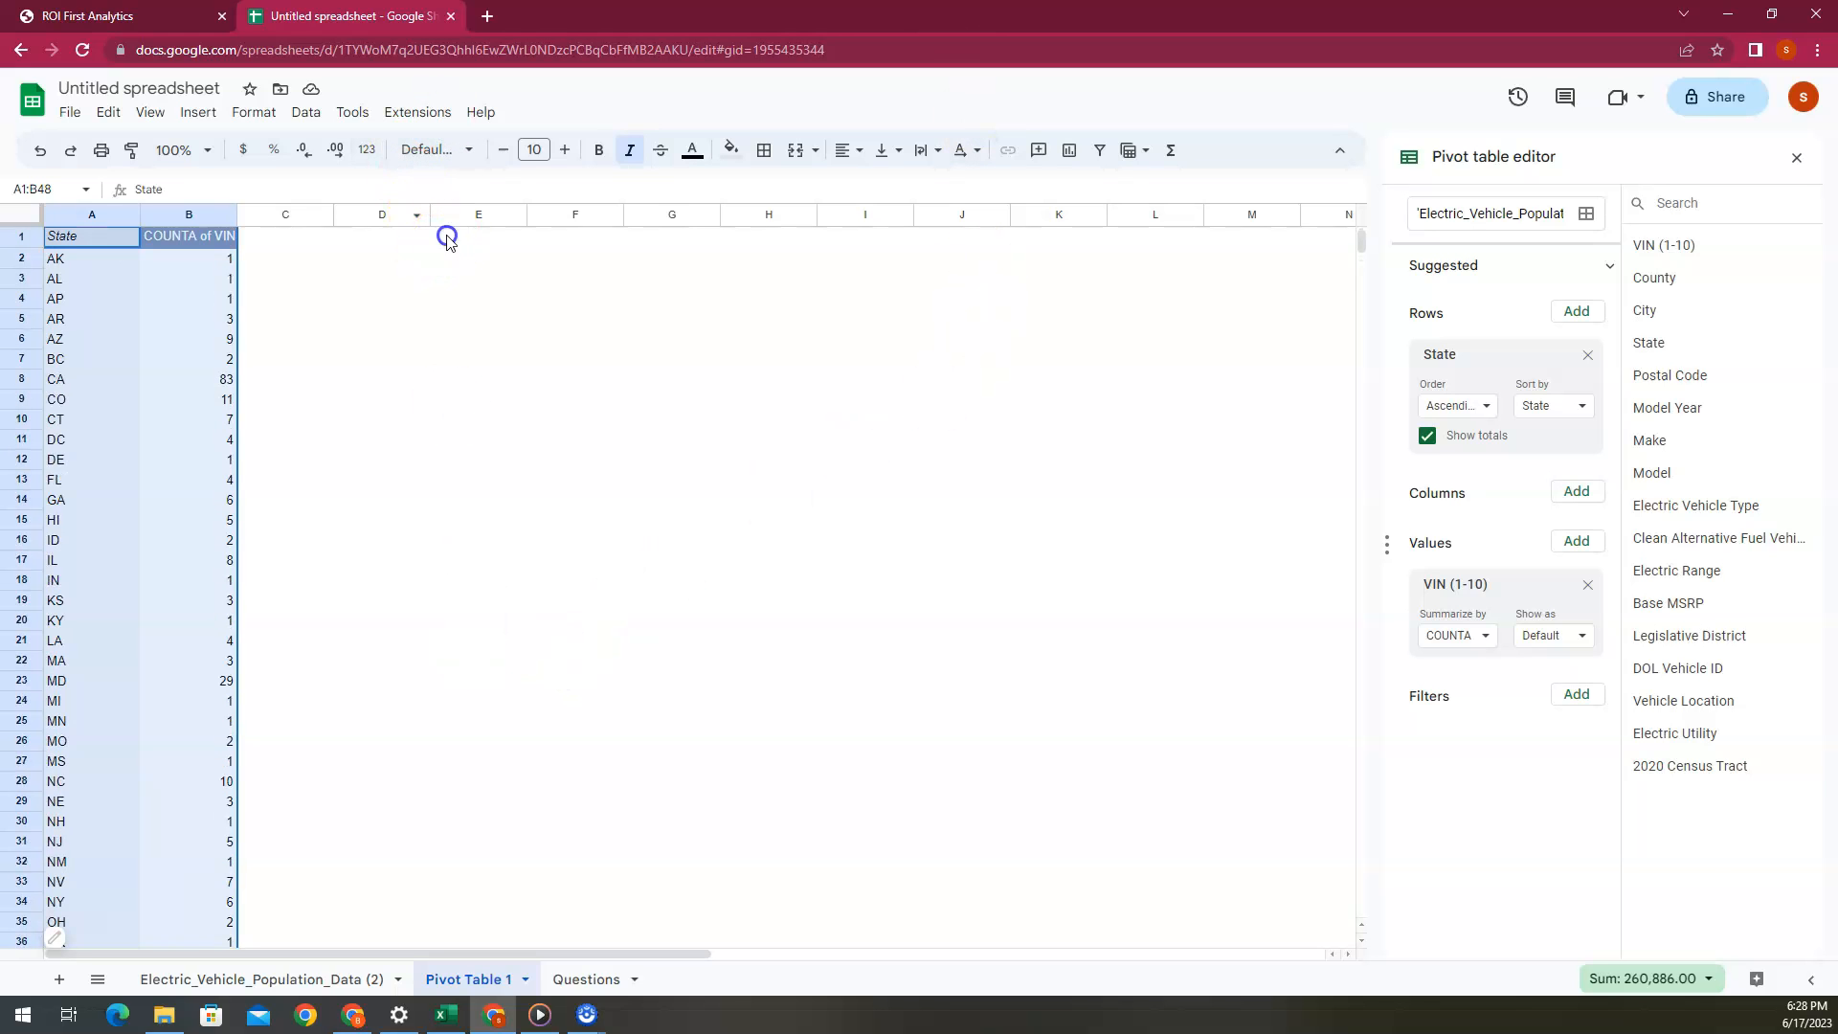
pyautogui.click(447, 239)
pyautogui.hotkey('ctrl', 'v')
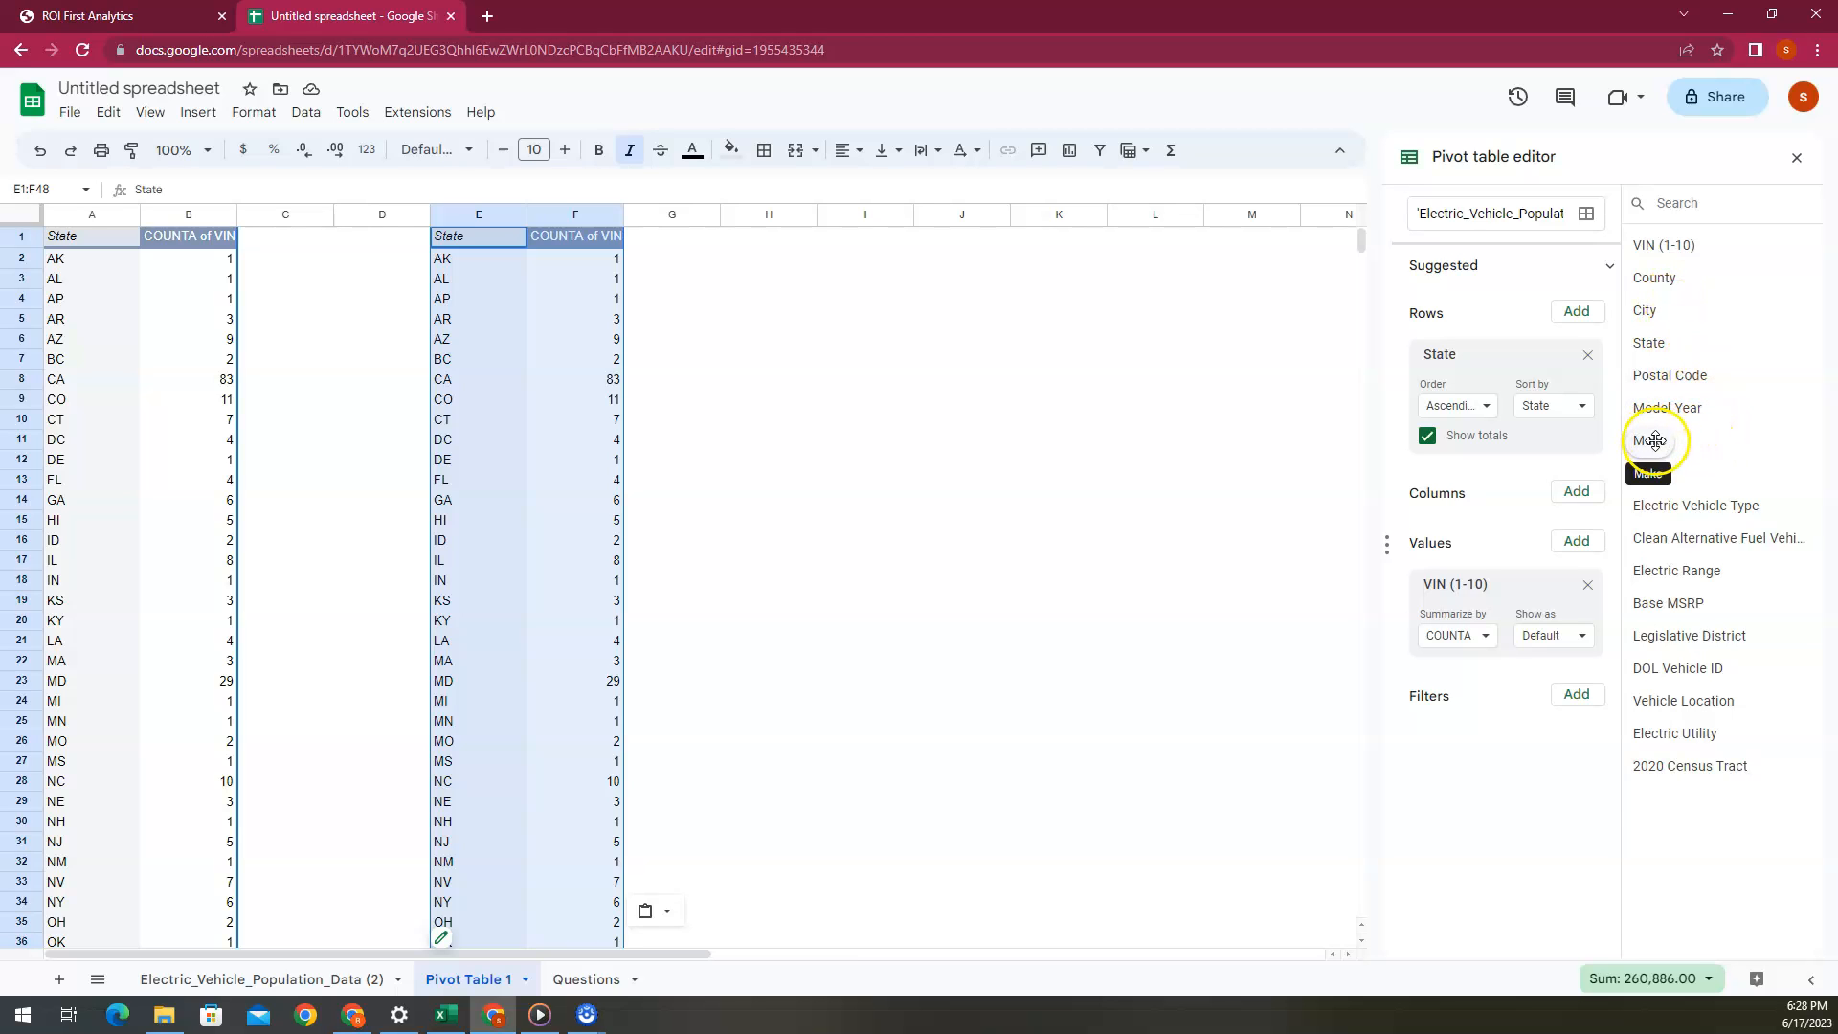
# Add Make as a filter to the original pivot table at A1, clear all values and show only TESLA
pyautogui.moveTo(1655, 440); pyautogui.dragTo(1474, 758)
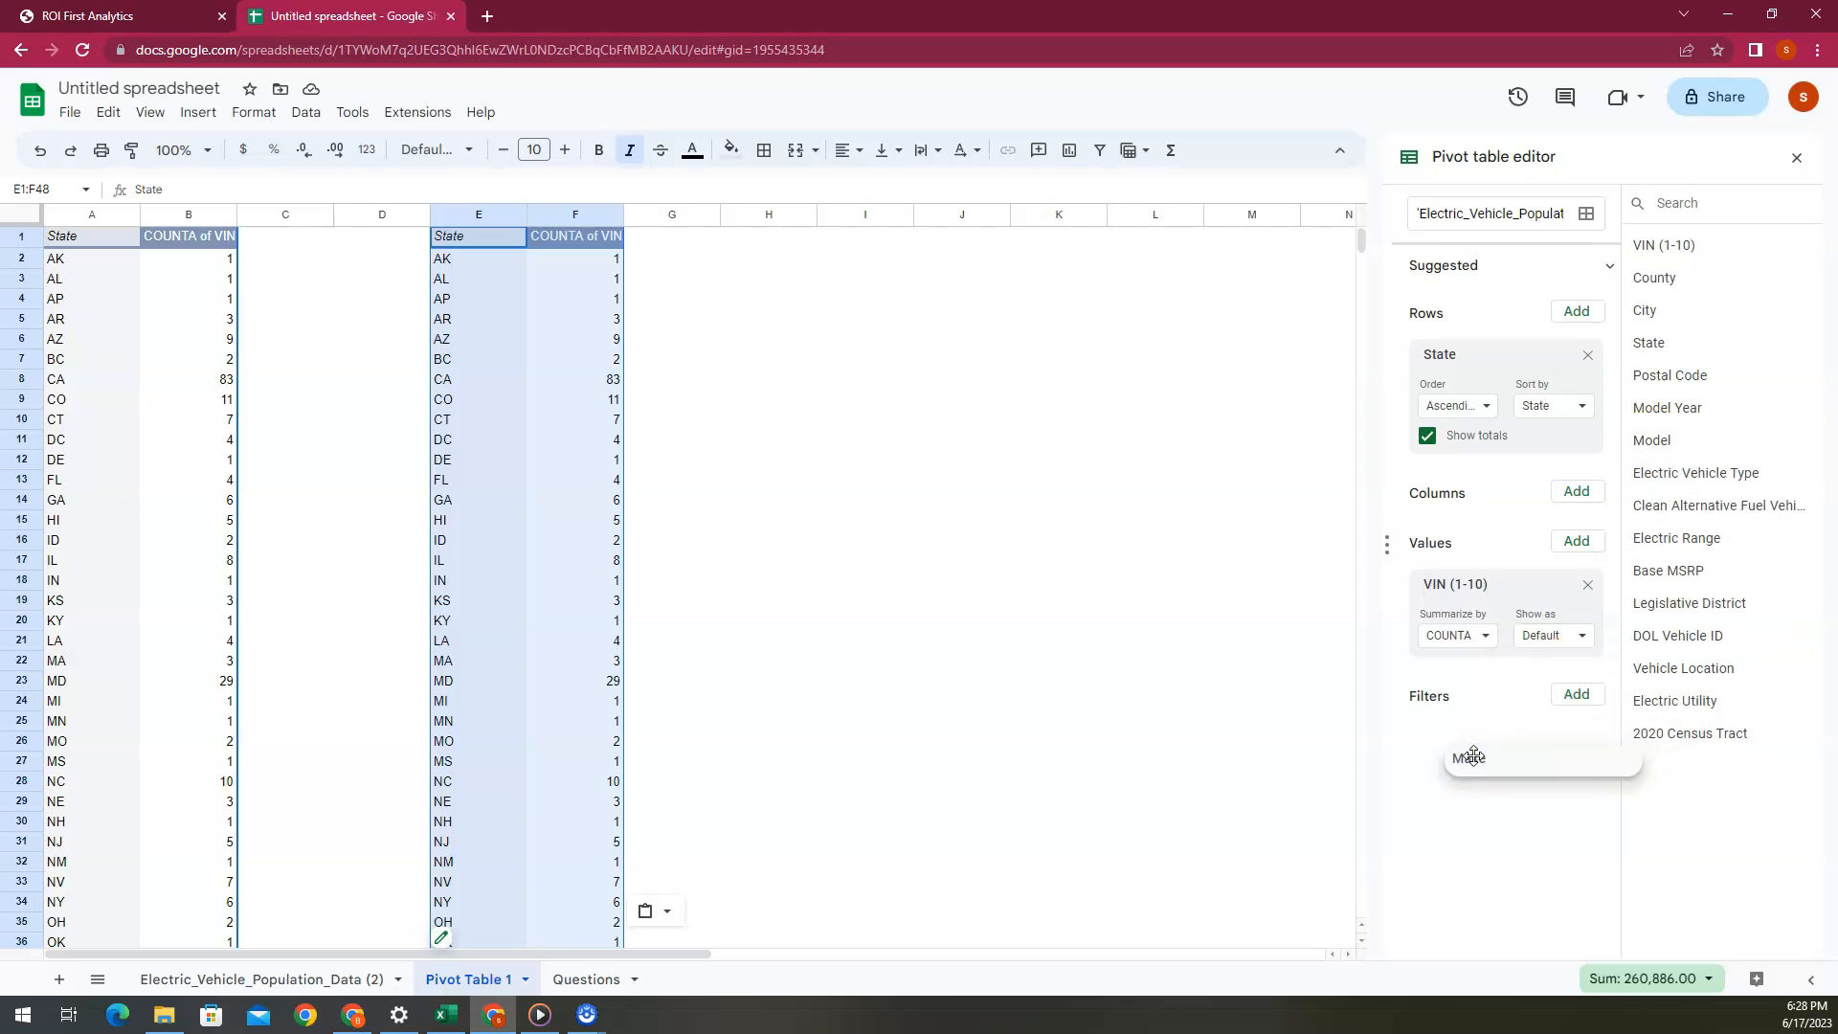
pyautogui.moveTo(1473, 757); pyautogui.dragTo(1473, 757)
pyautogui.click(1501, 790)
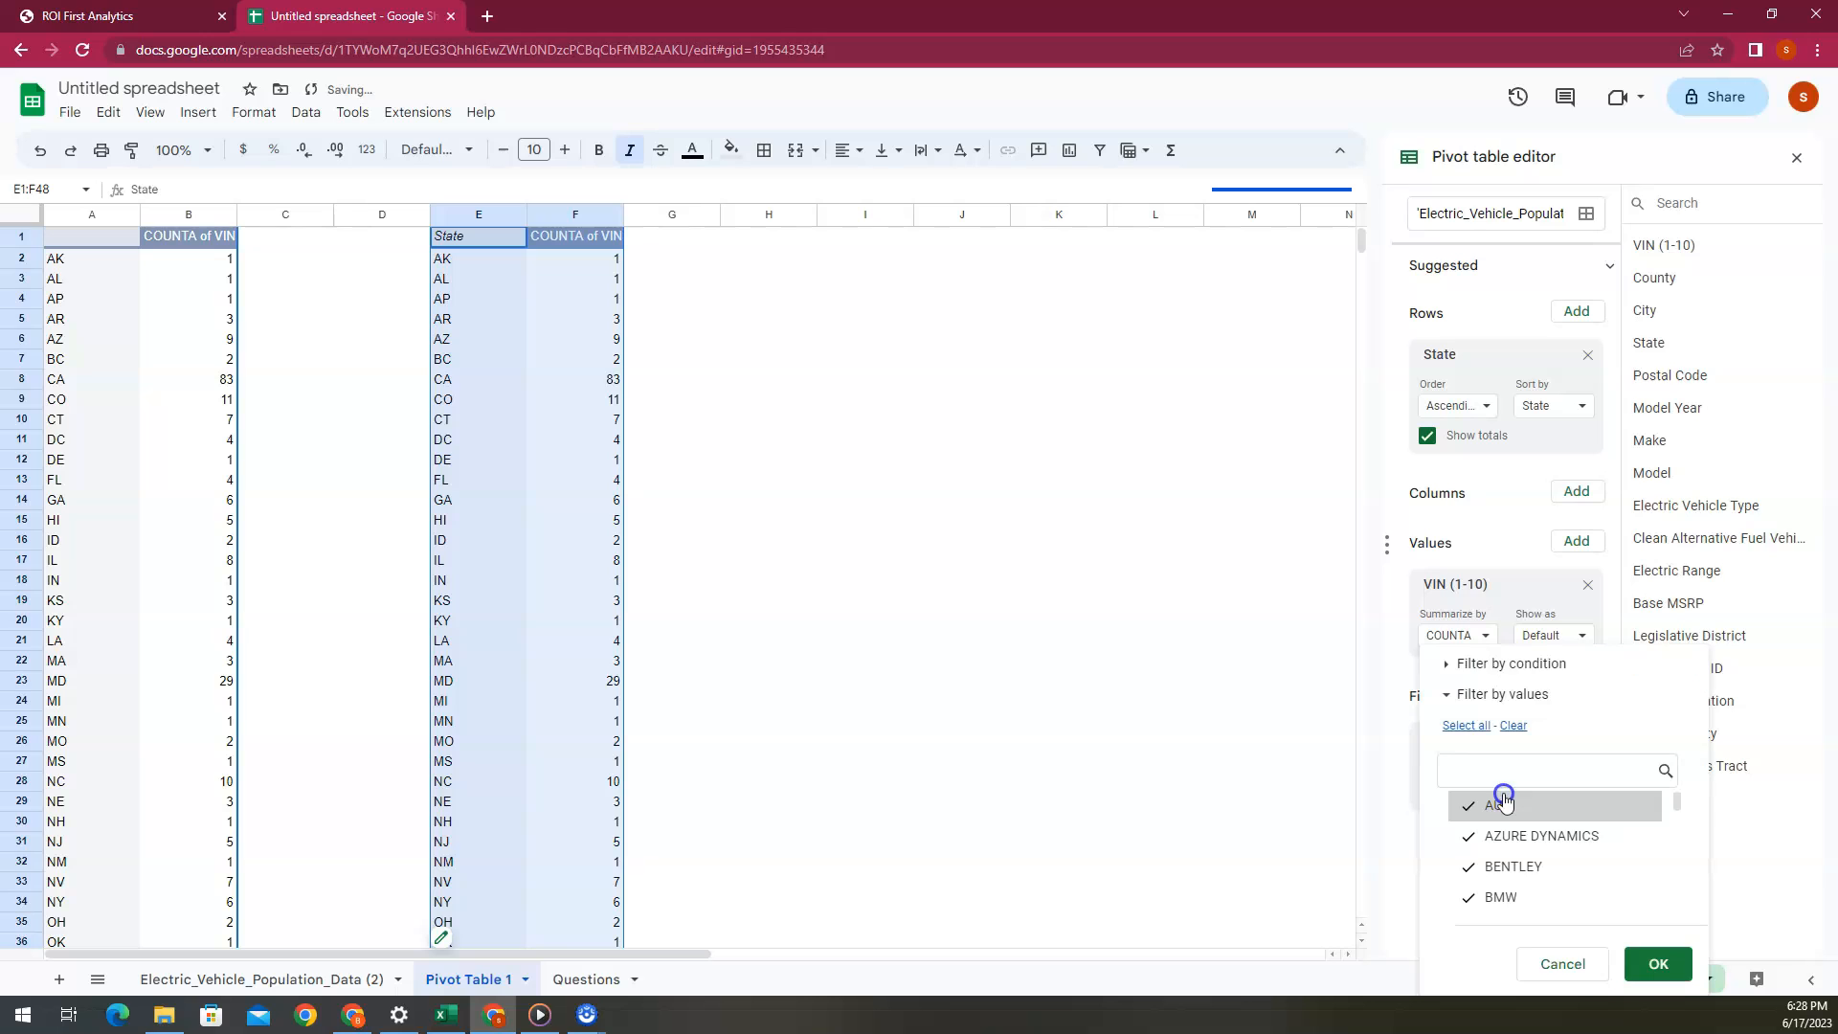
pyautogui.scroll(-5, 1522, 848)
pyautogui.scroll(5, 1522, 844)
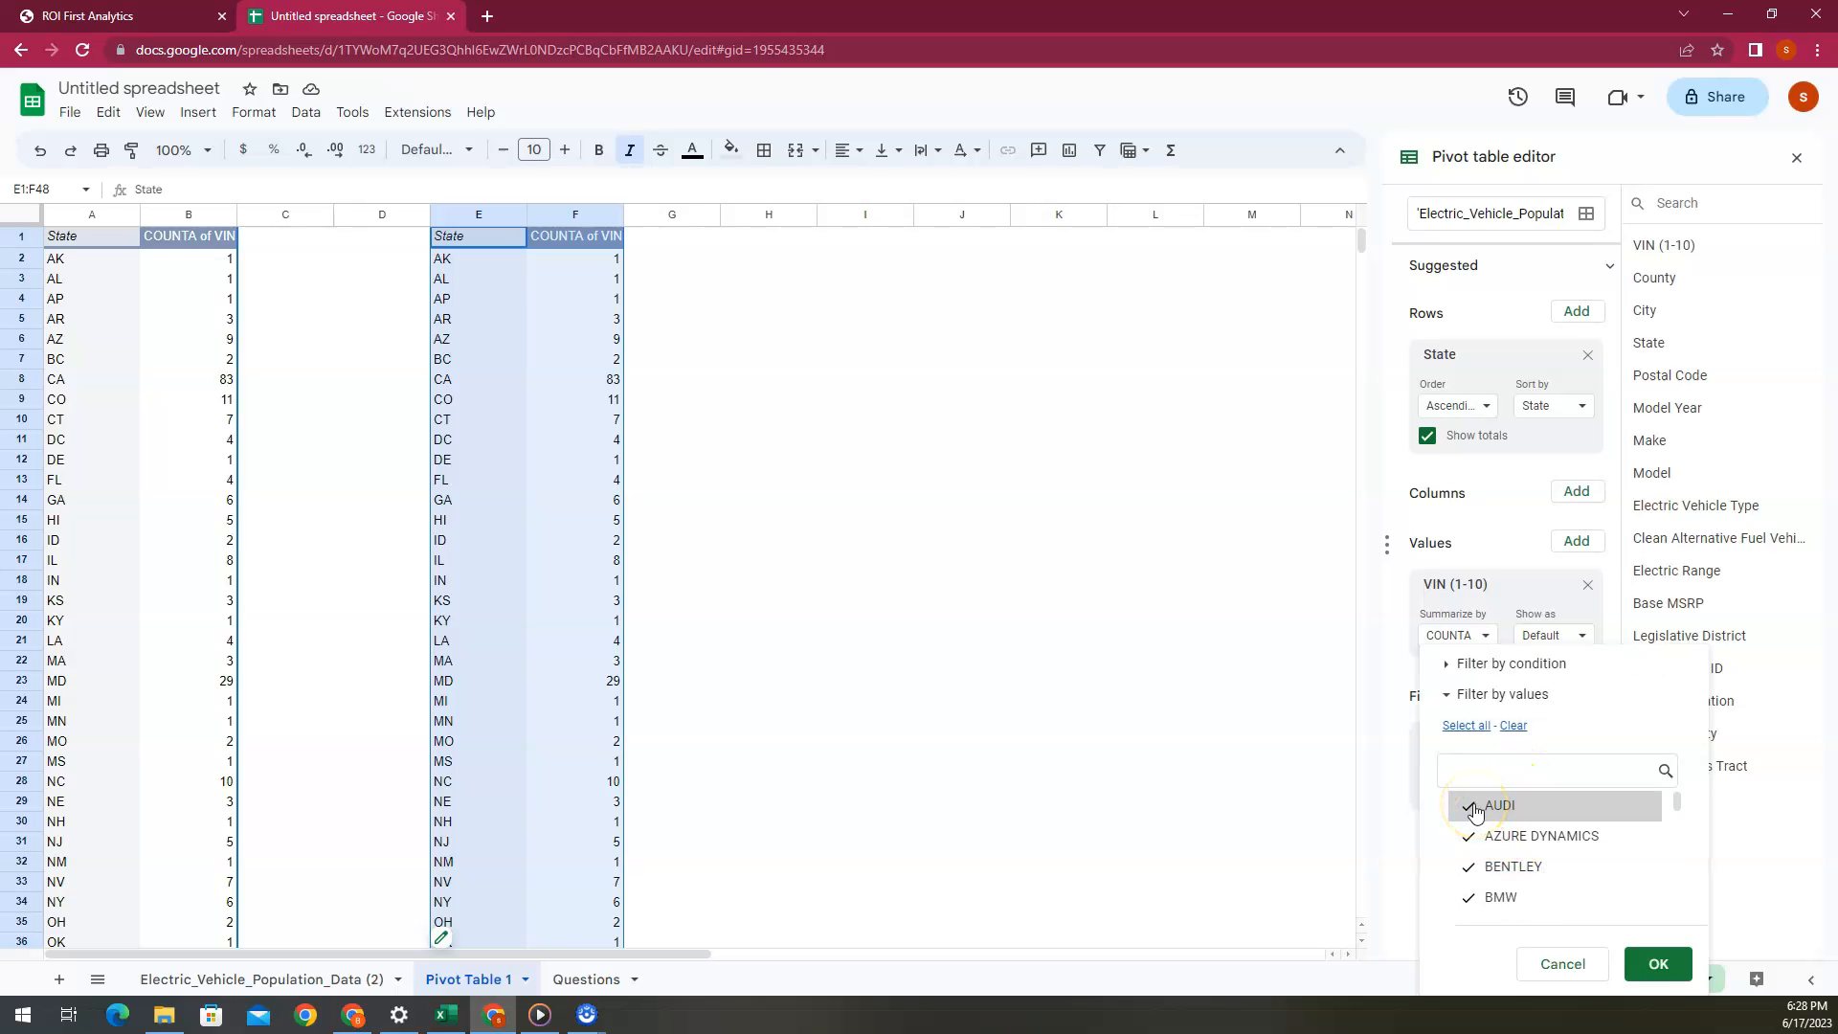
pyautogui.scroll(-2, 1527, 814)
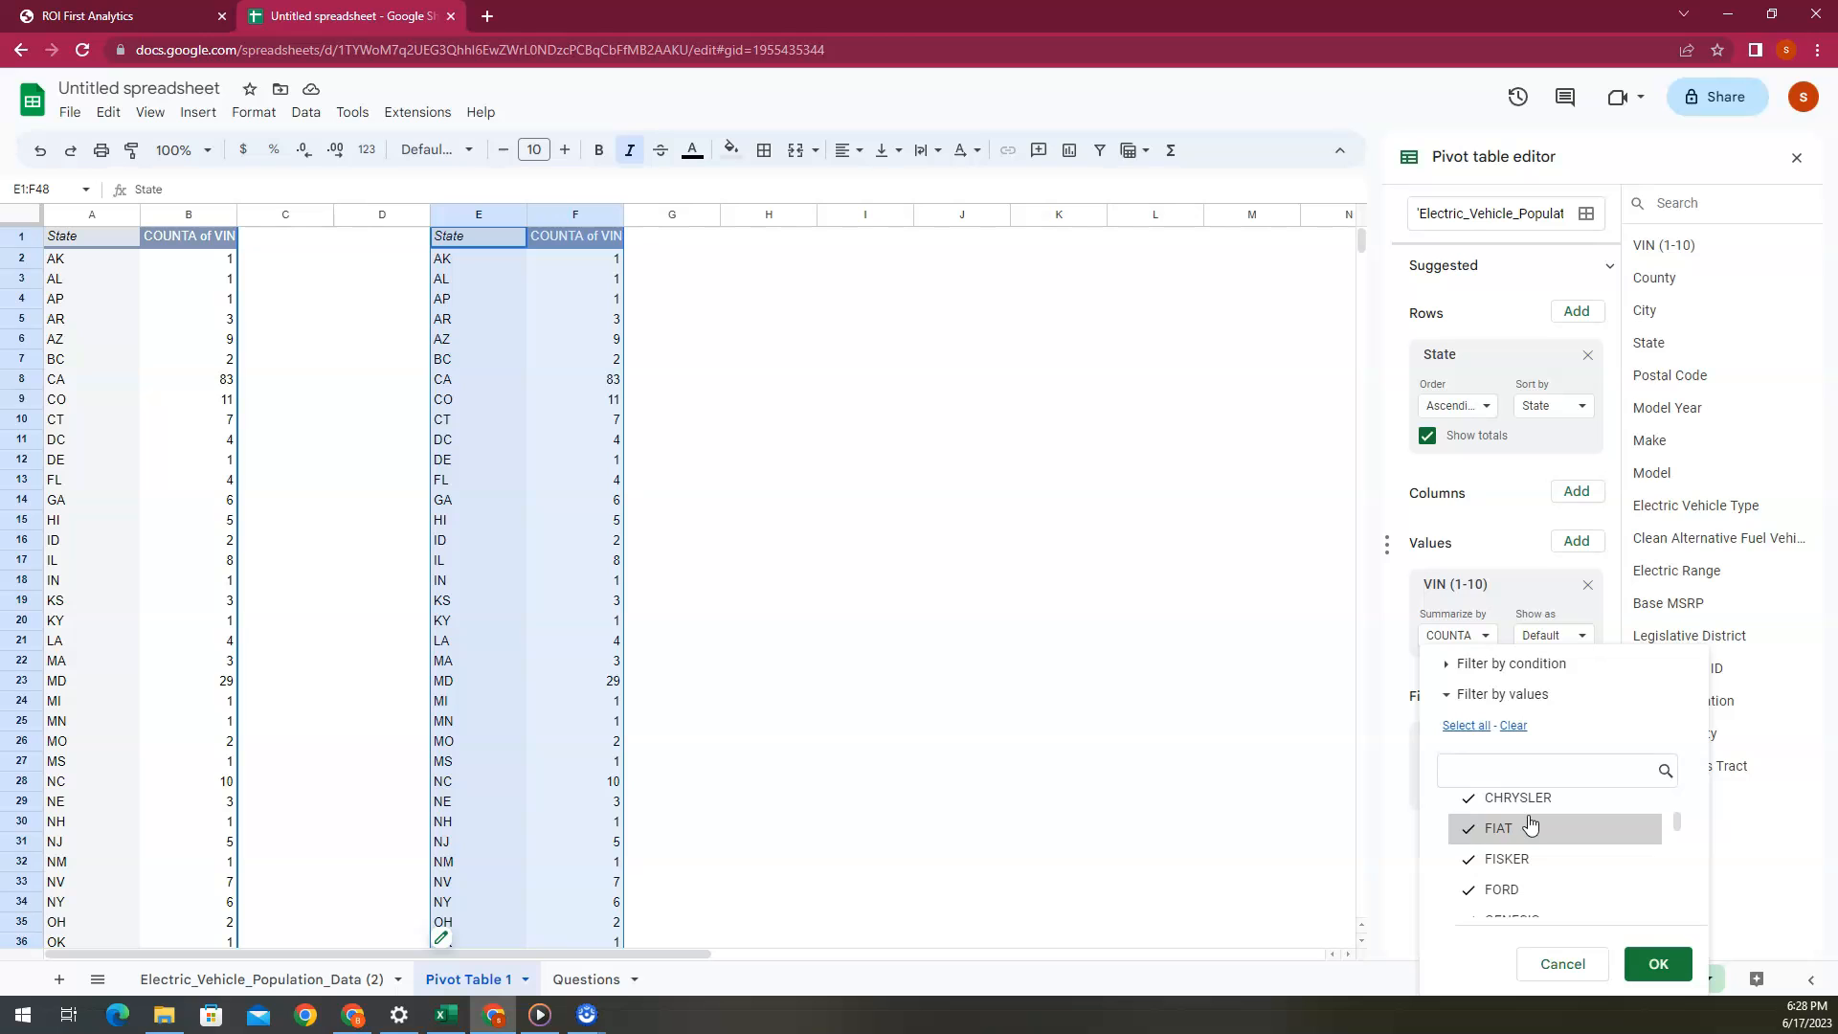
pyautogui.click(1513, 727)
pyautogui.scroll(-6, 1552, 841)
pyautogui.click(1544, 768)
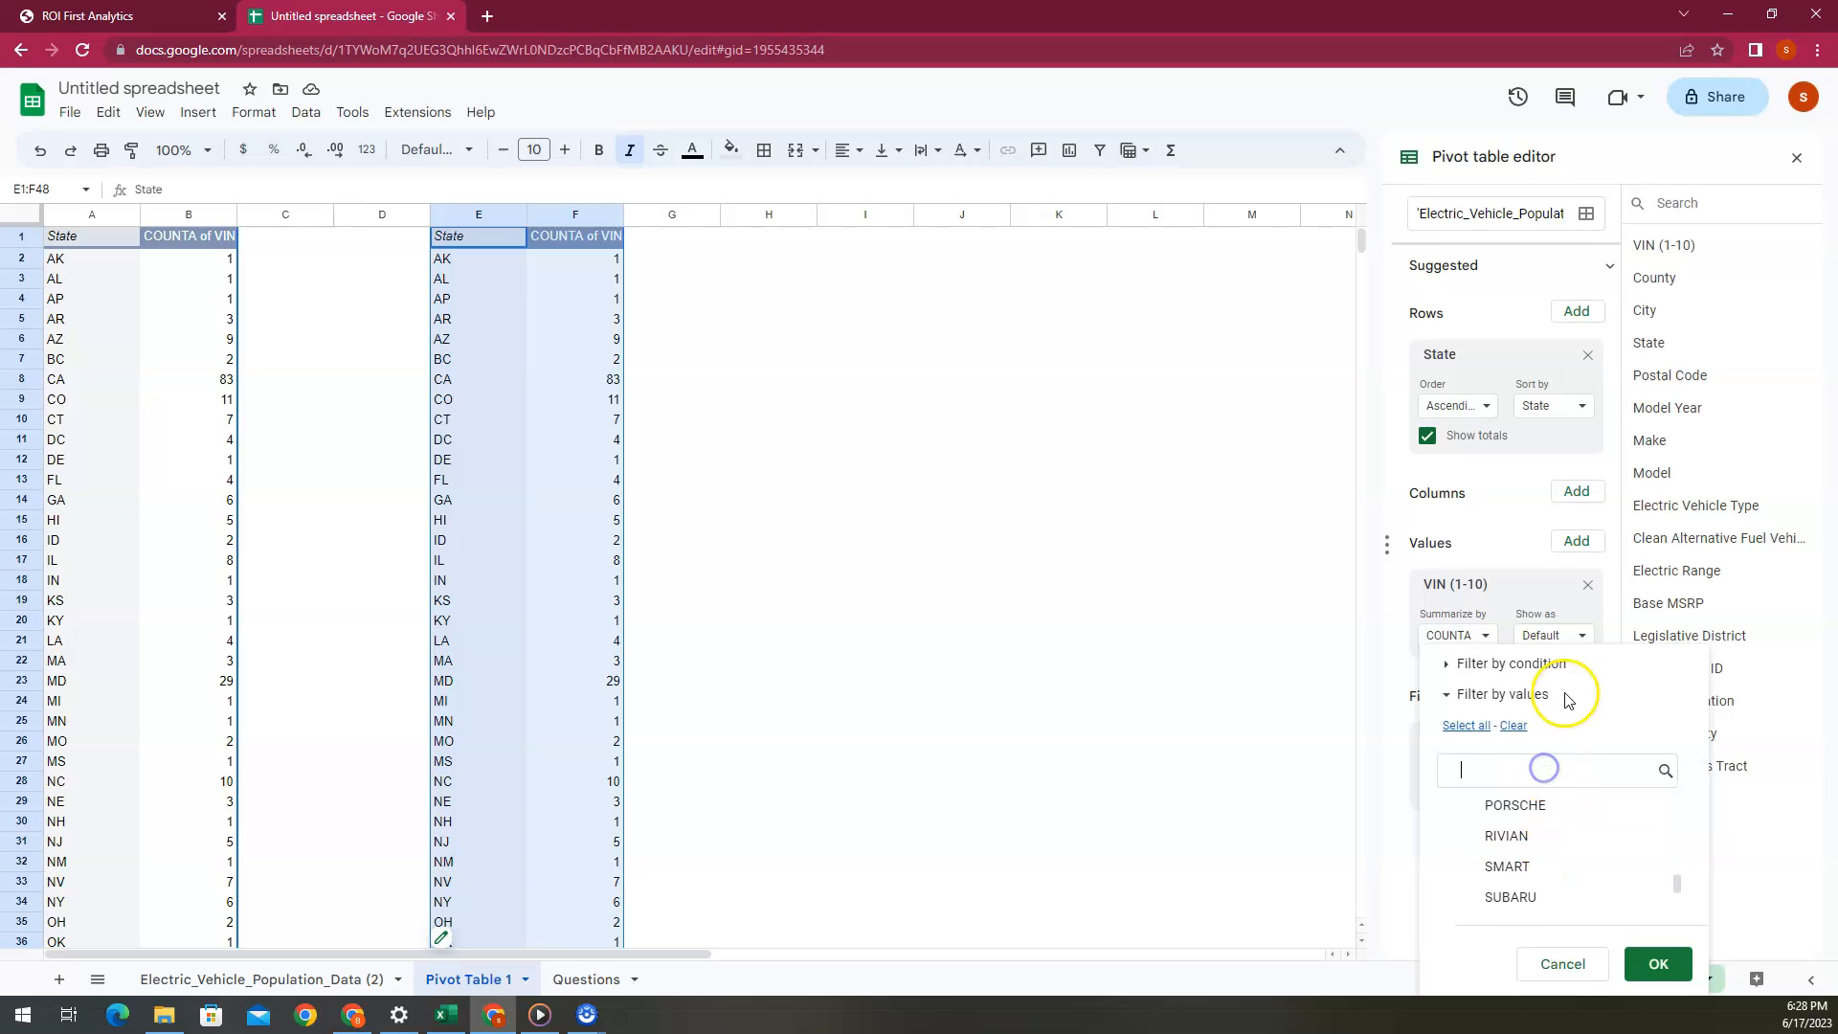
pyautogui.write('tes')
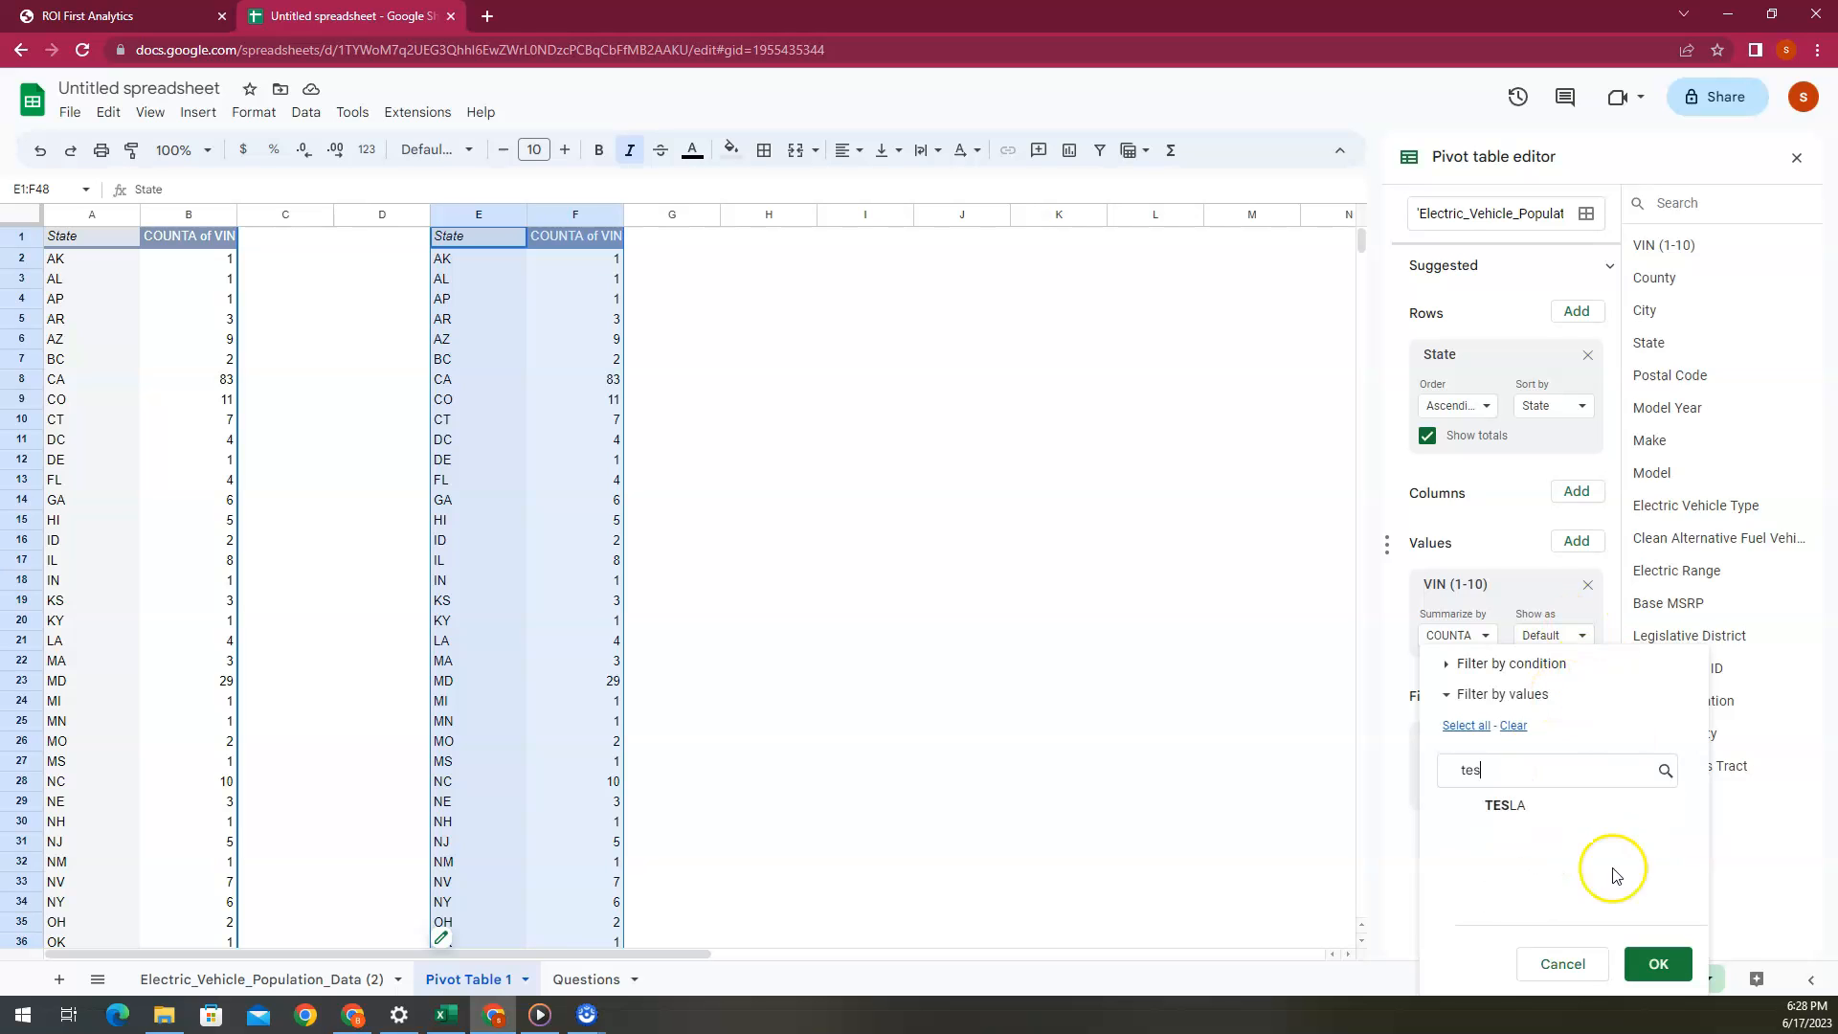
pyautogui.click(1548, 806)
pyautogui.click(1665, 971)
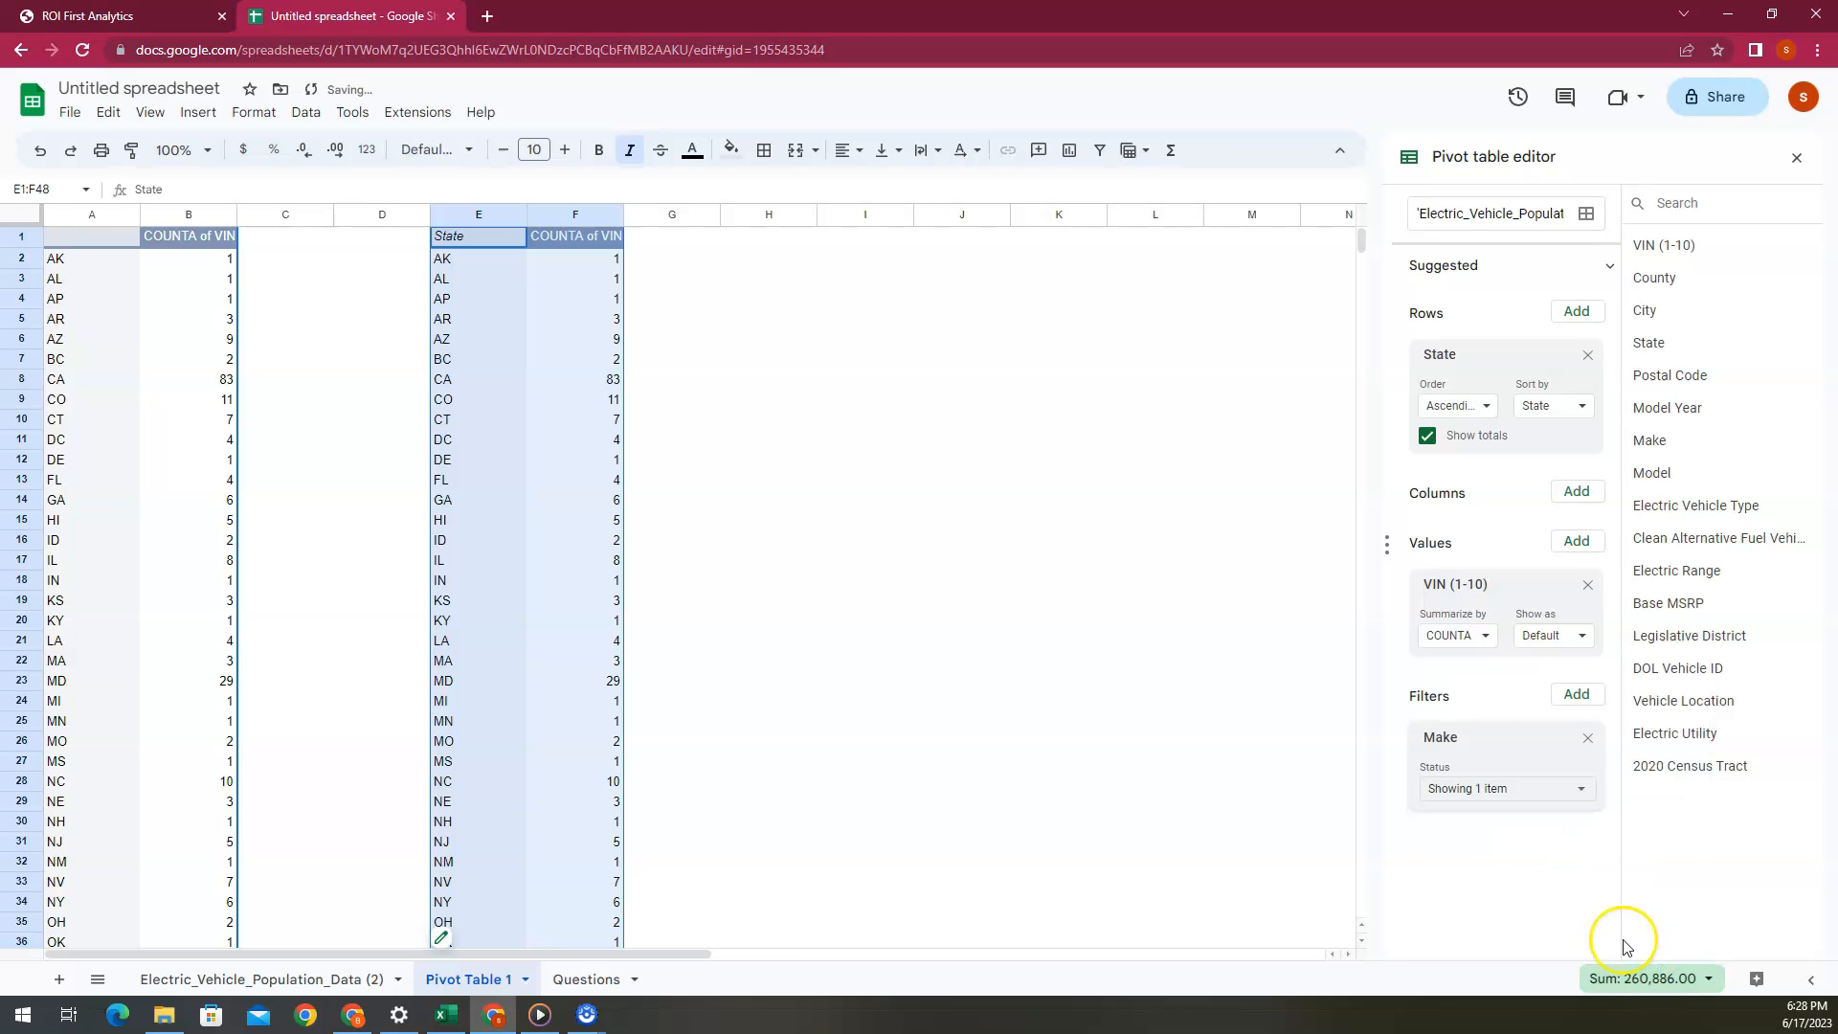
# Compare both pivot tables down to their grand totals, then remove the Make filter from the original pivot table in columns A:B
pyautogui.click(824, 566)
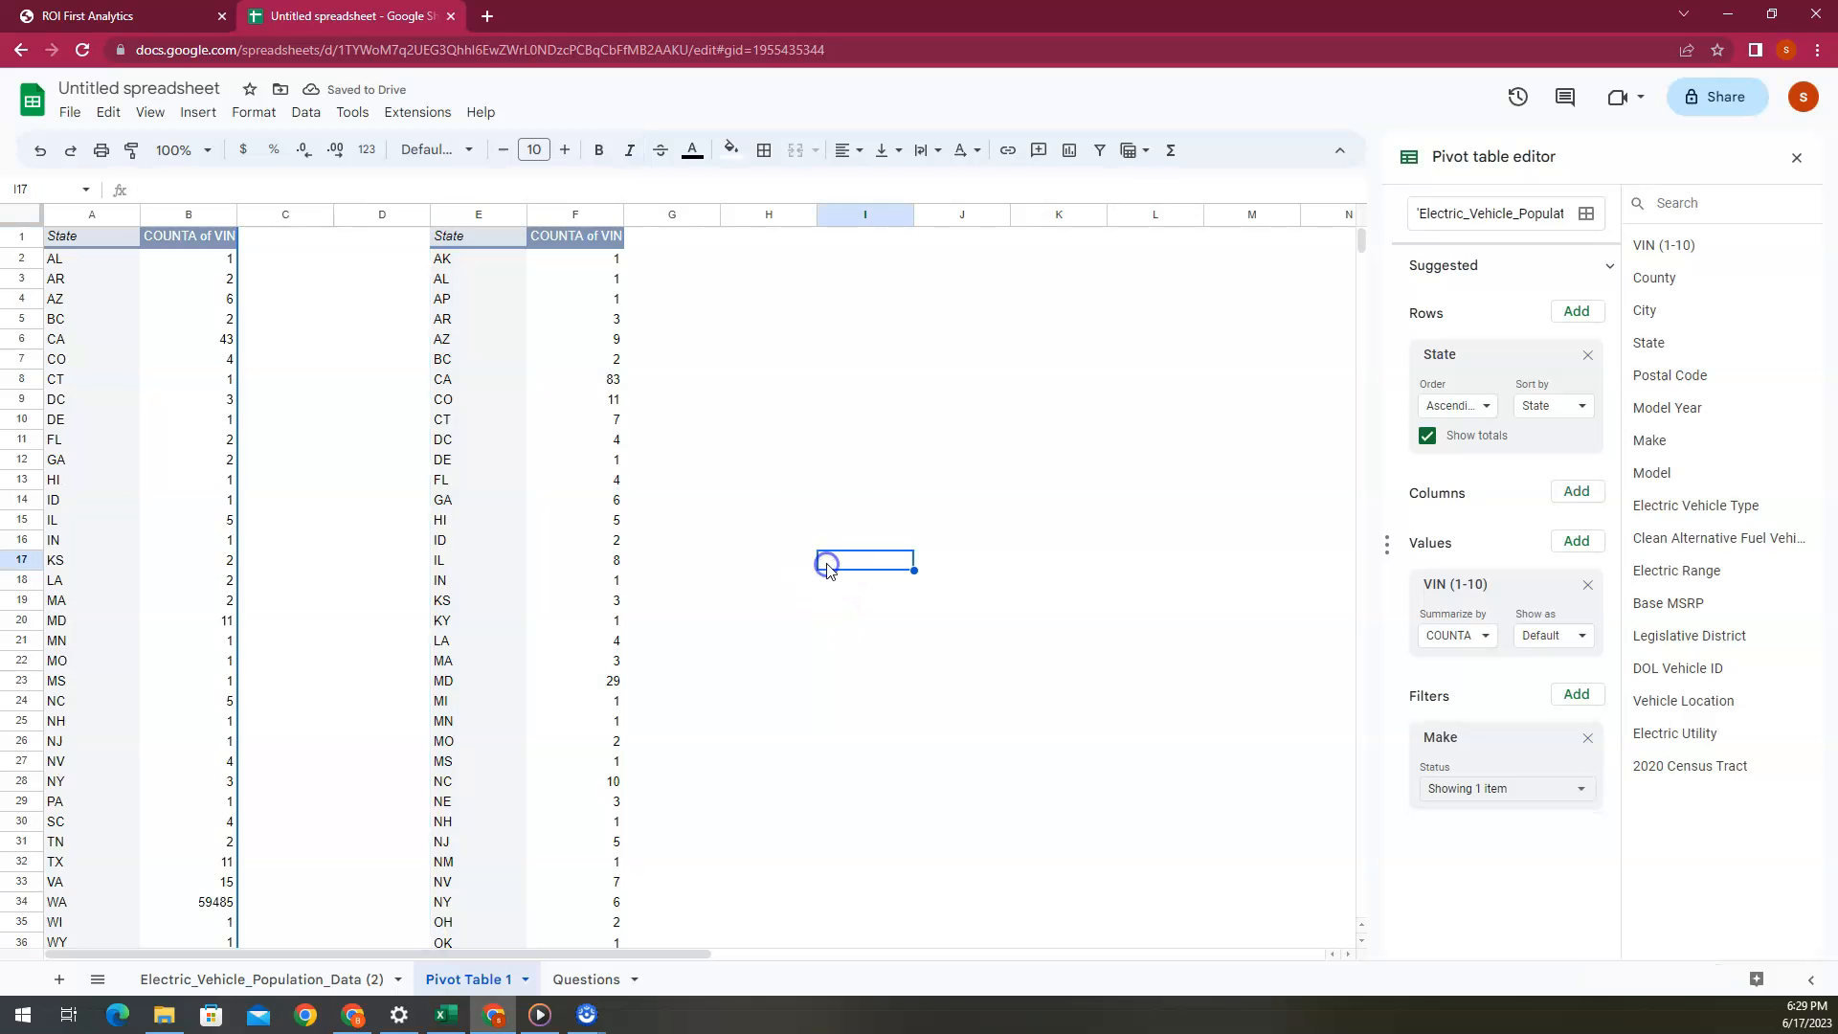
pyautogui.scroll(-2, 443, 507)
pyautogui.scroll(-3, 444, 508)
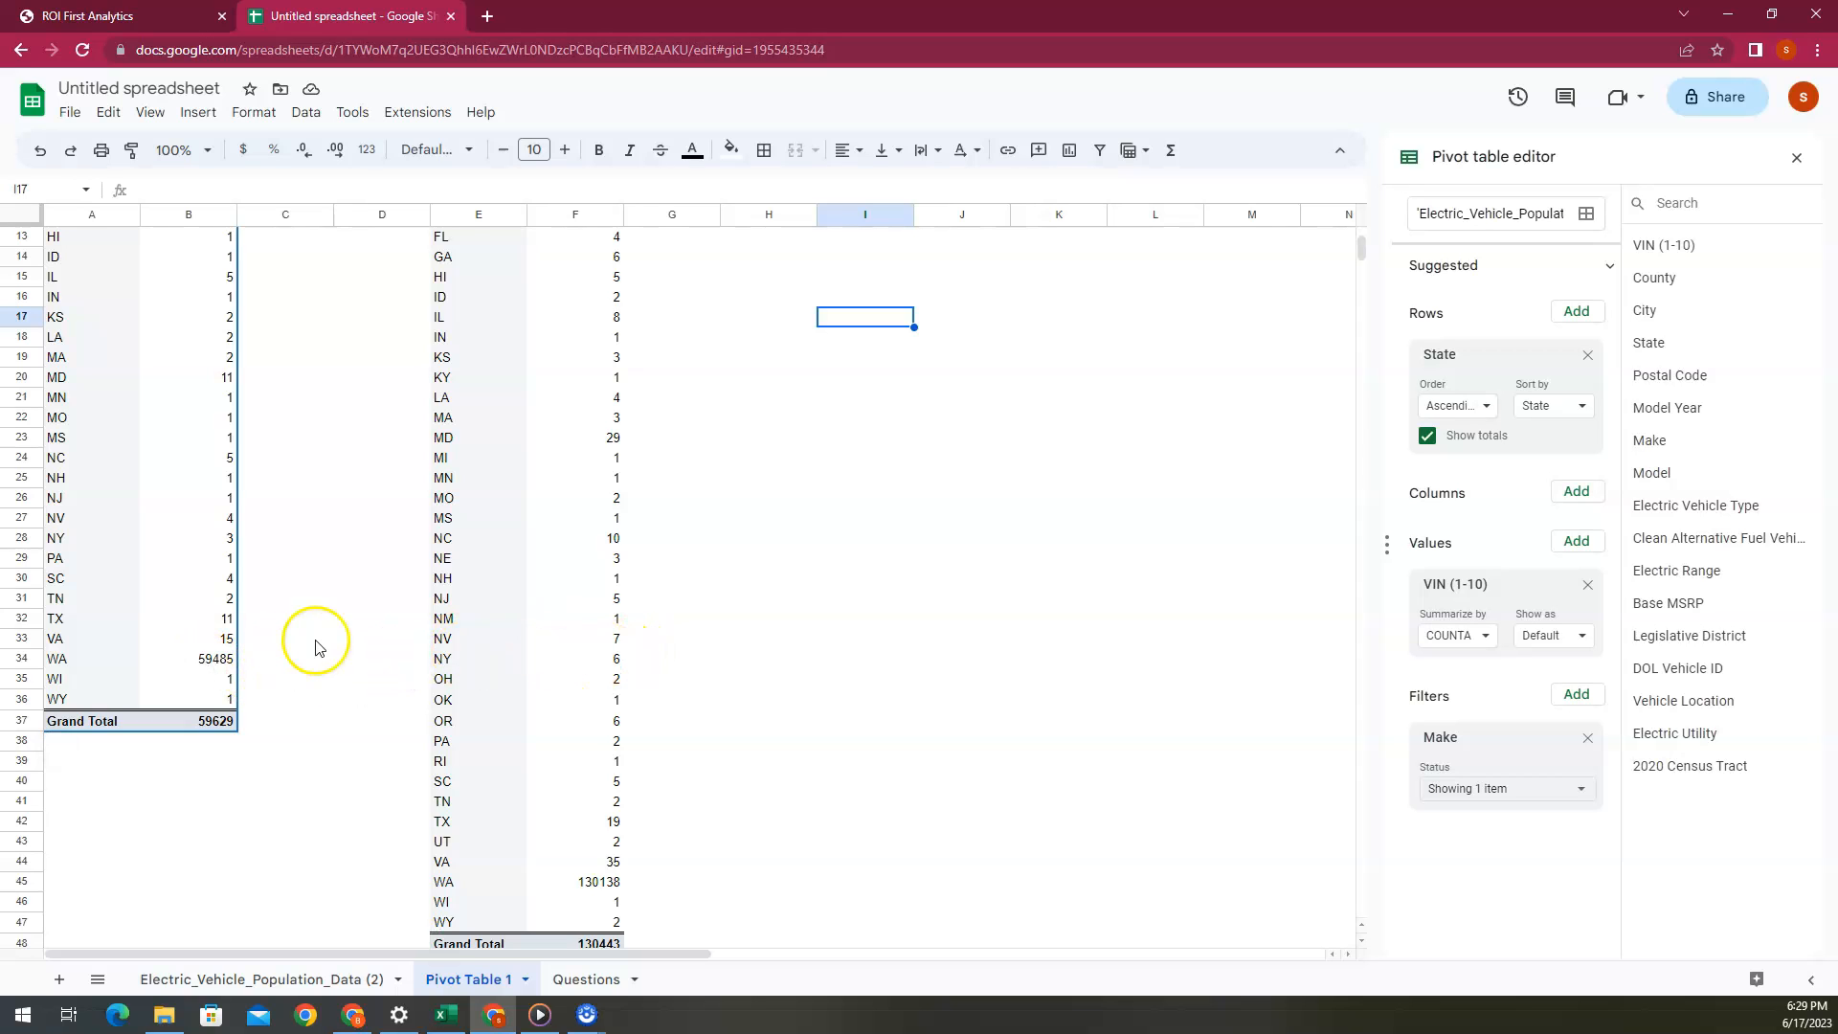
pyautogui.click(164, 603)
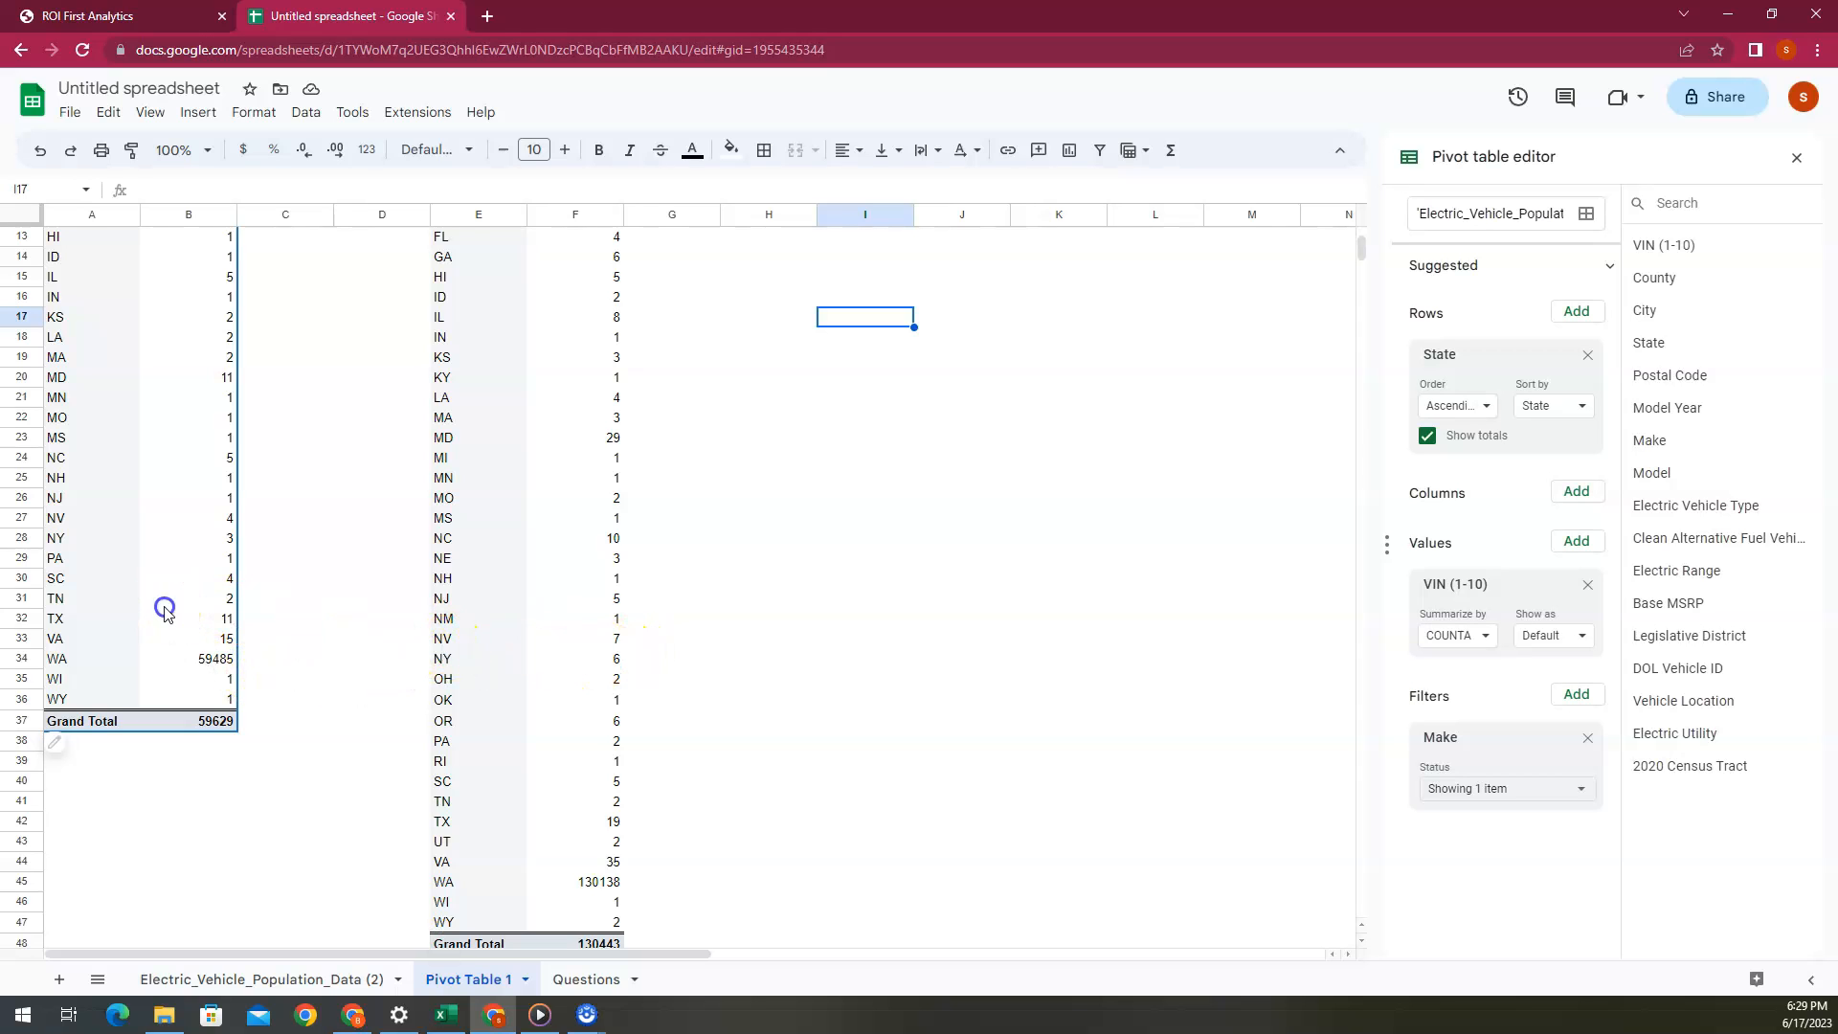
pyautogui.click(579, 600)
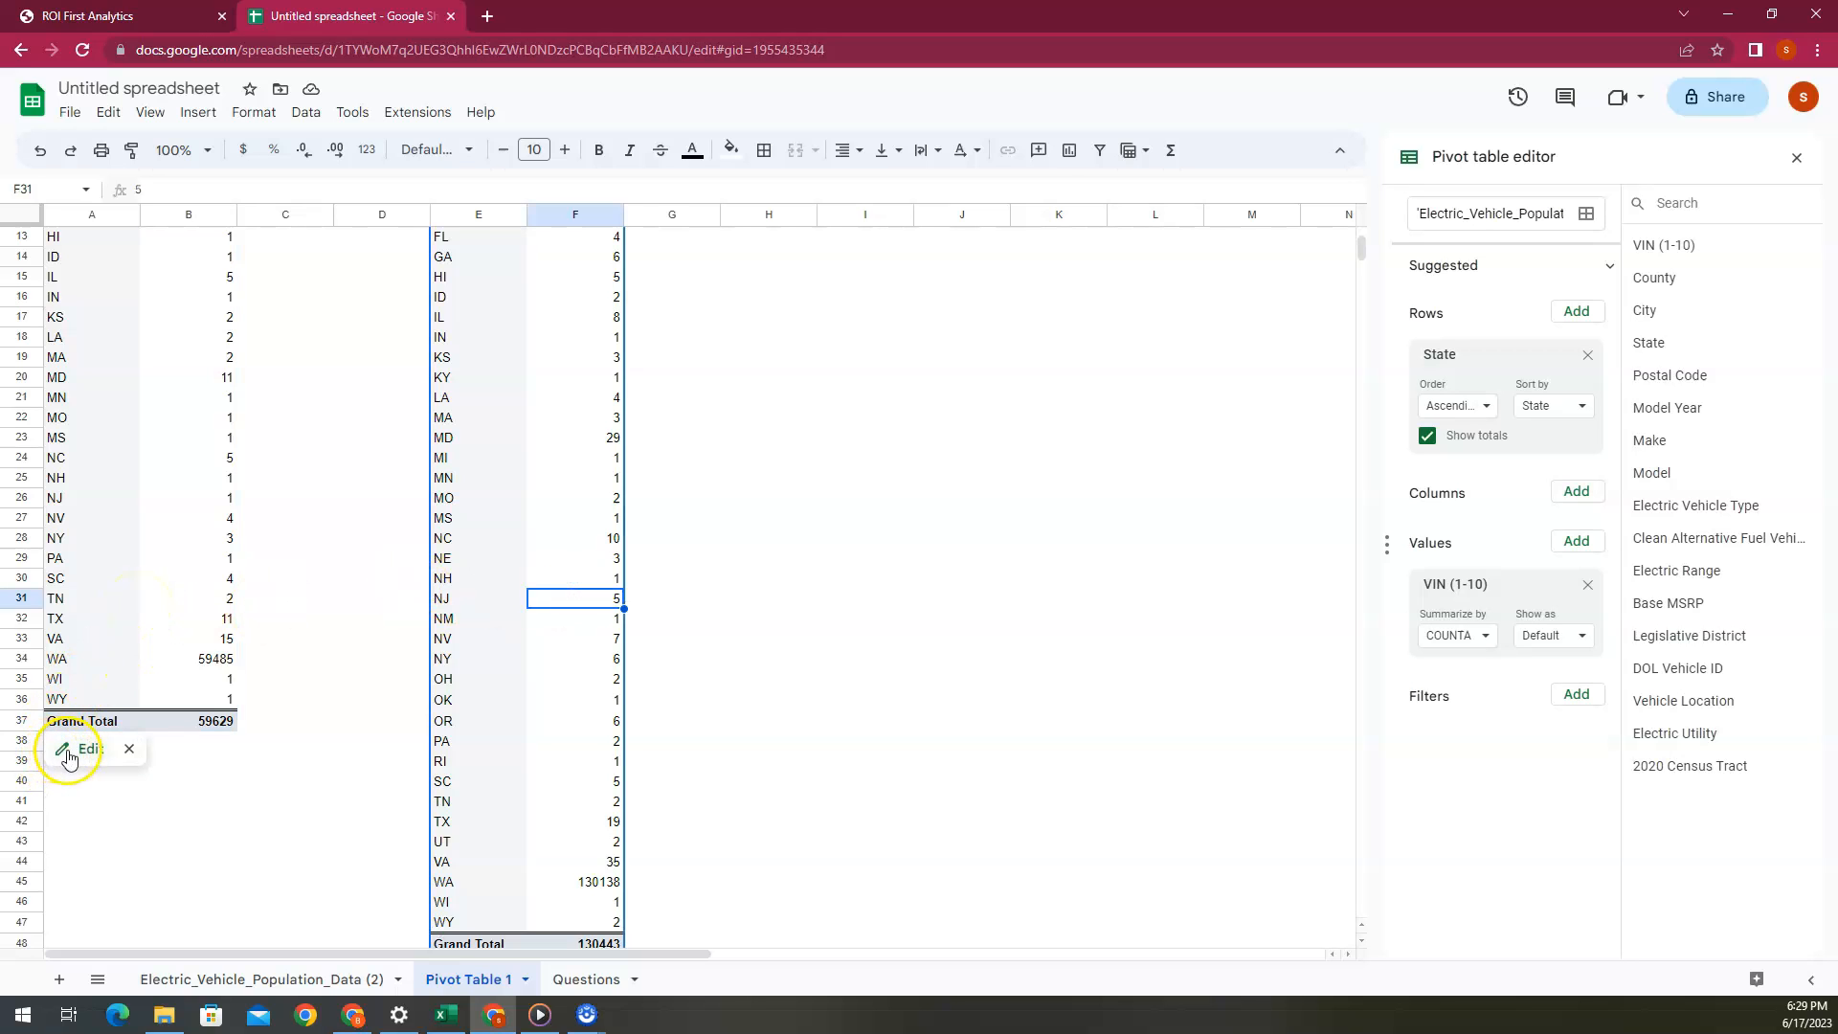
pyautogui.click(69, 756)
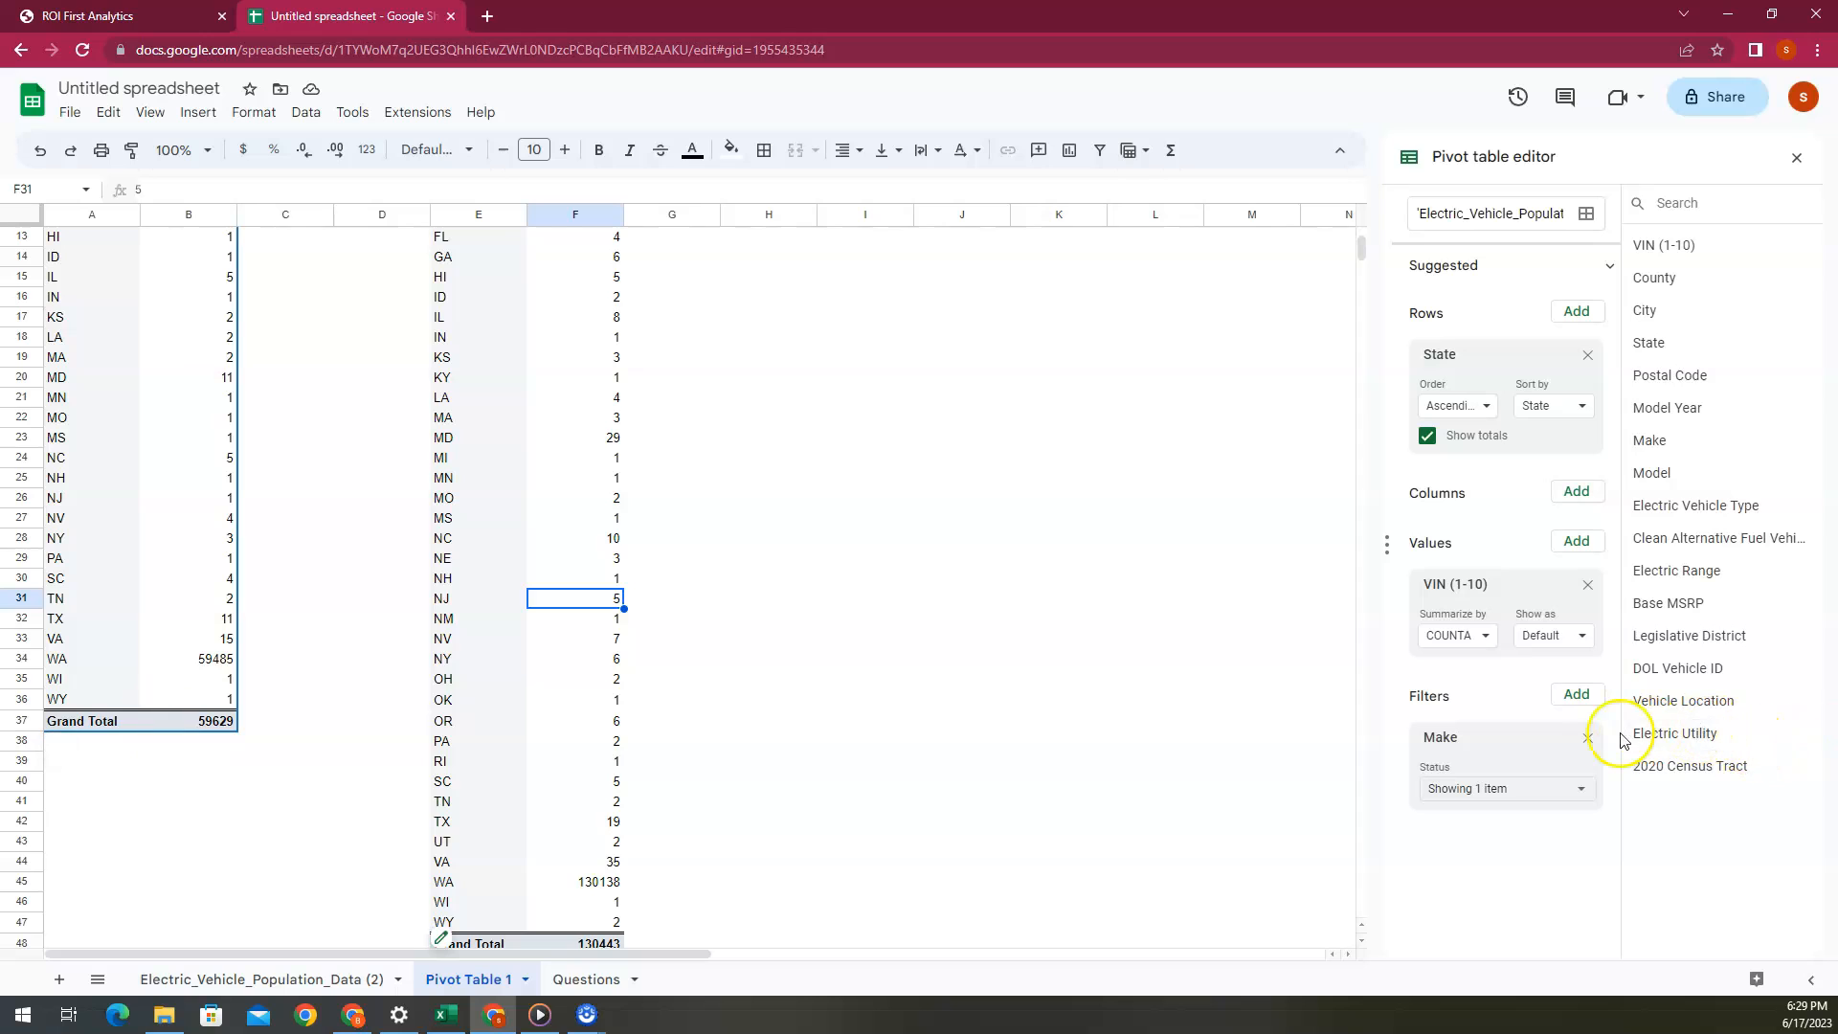
pyautogui.click(1588, 738)
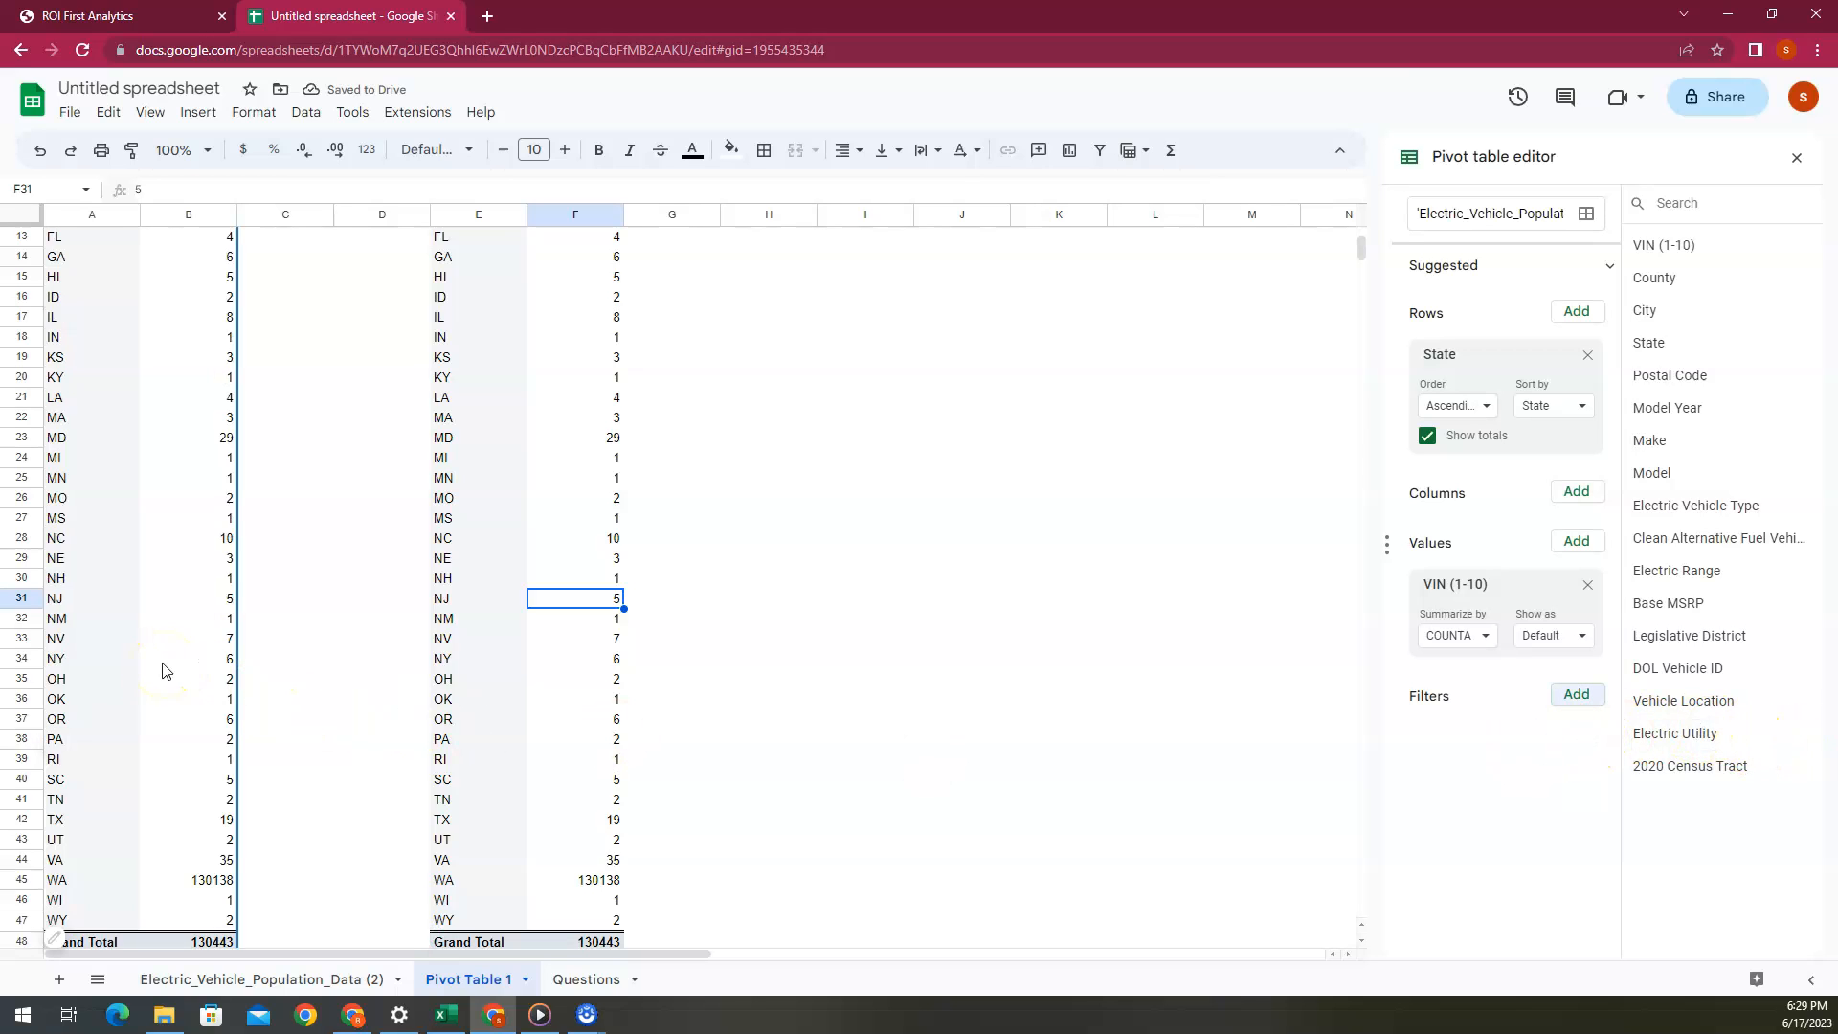
# Add Make as a filter to the duplicate pivot table in columns E:F and restrict it to TESLA
pyautogui.click(547, 726)
pyautogui.scroll(-2, 549, 730)
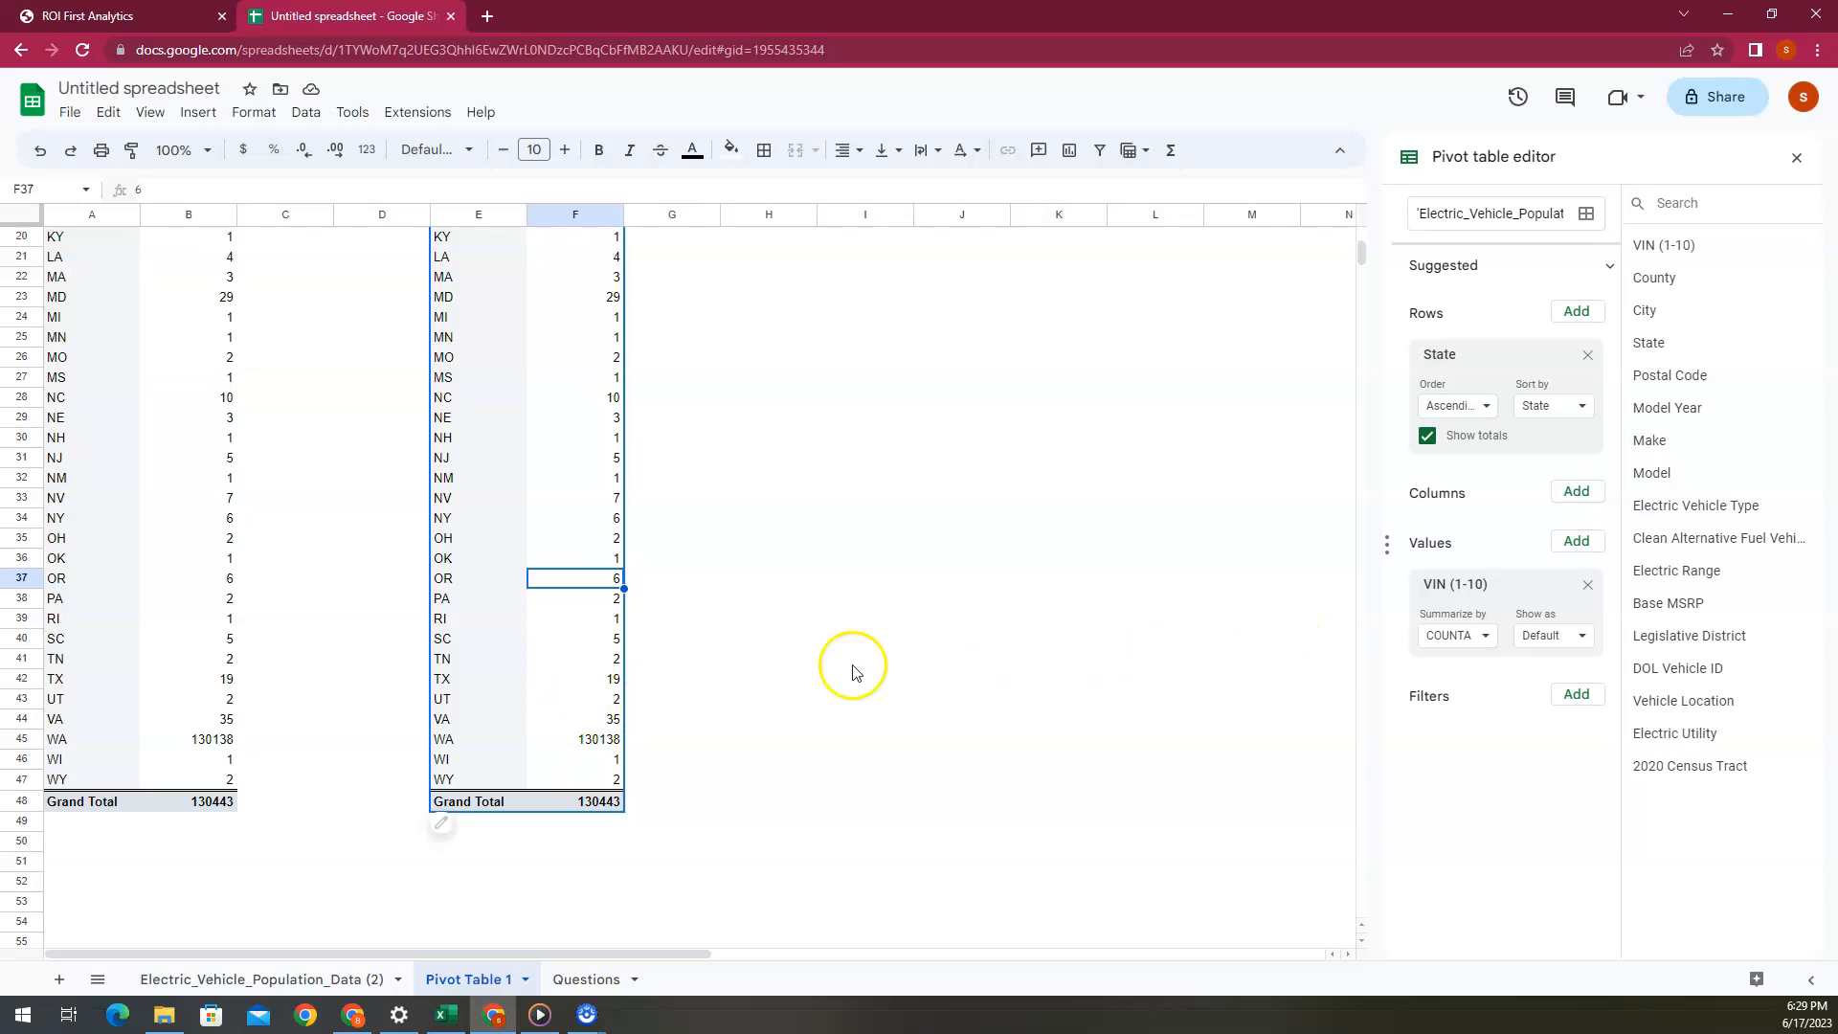
pyautogui.moveTo(444, 833)
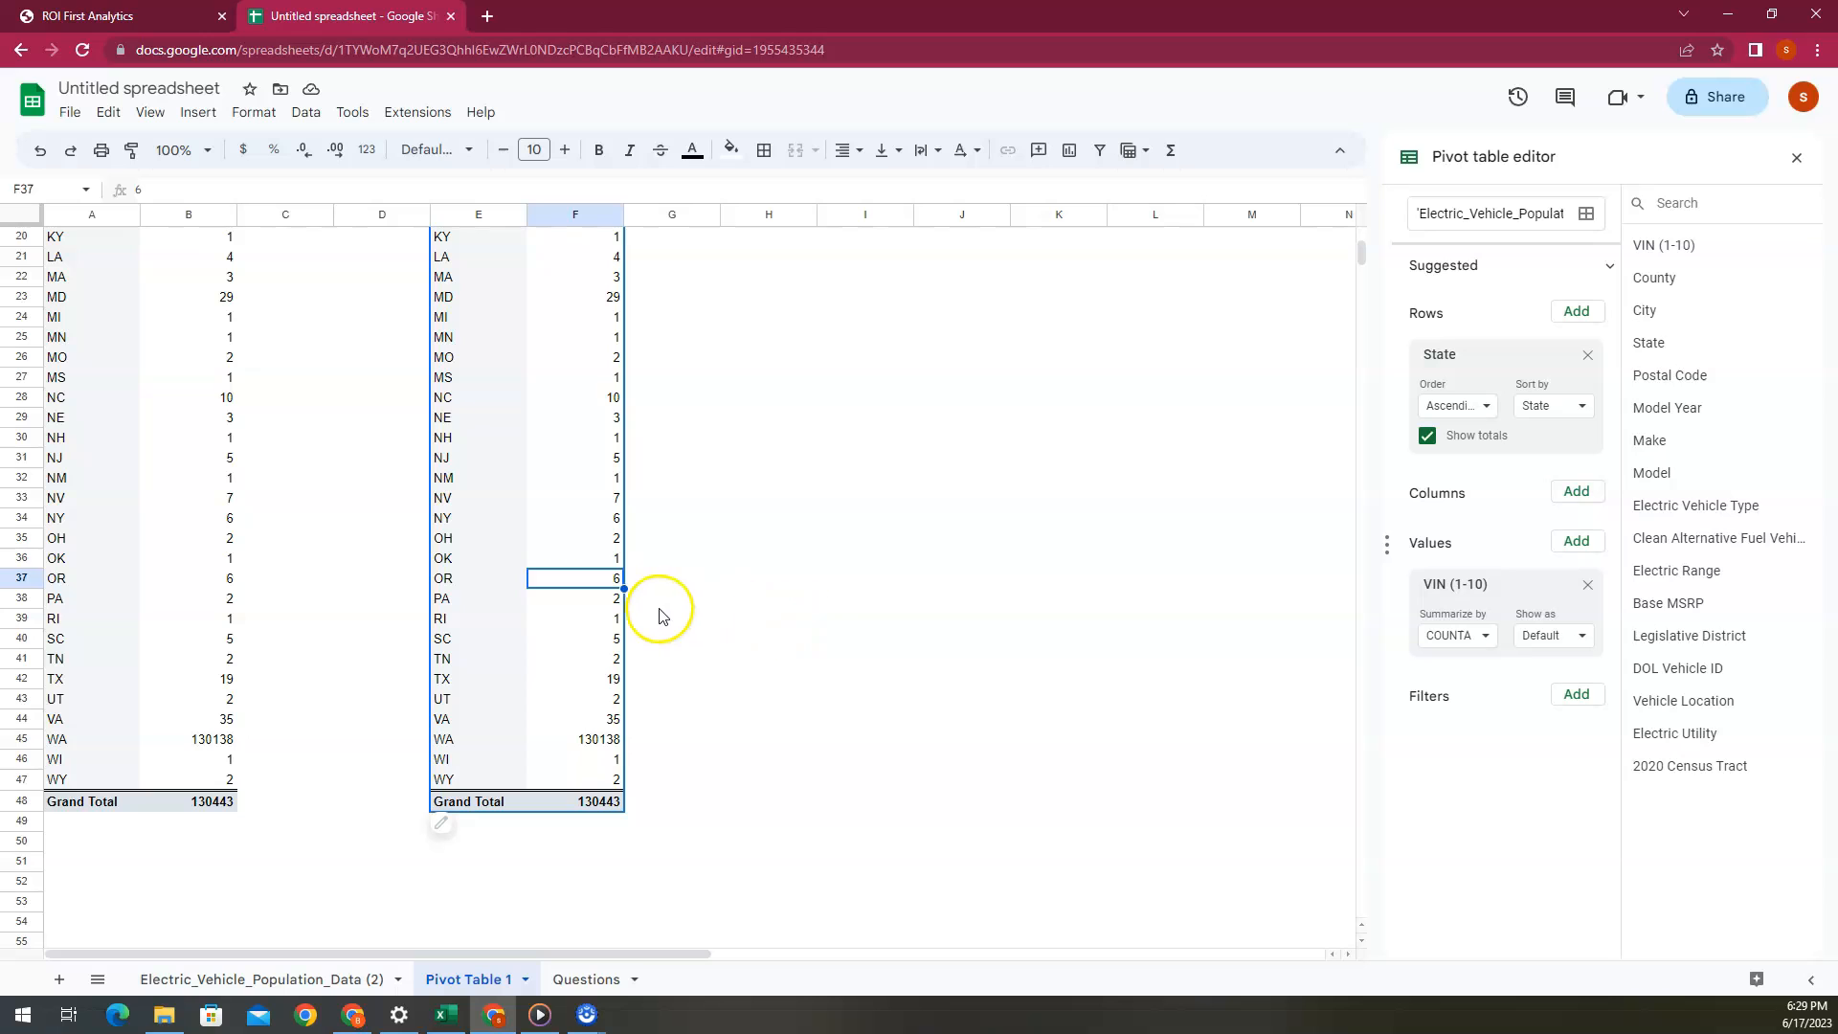
pyautogui.moveTo(1669, 440); pyautogui.dragTo(1459, 758)
pyautogui.click(1535, 798)
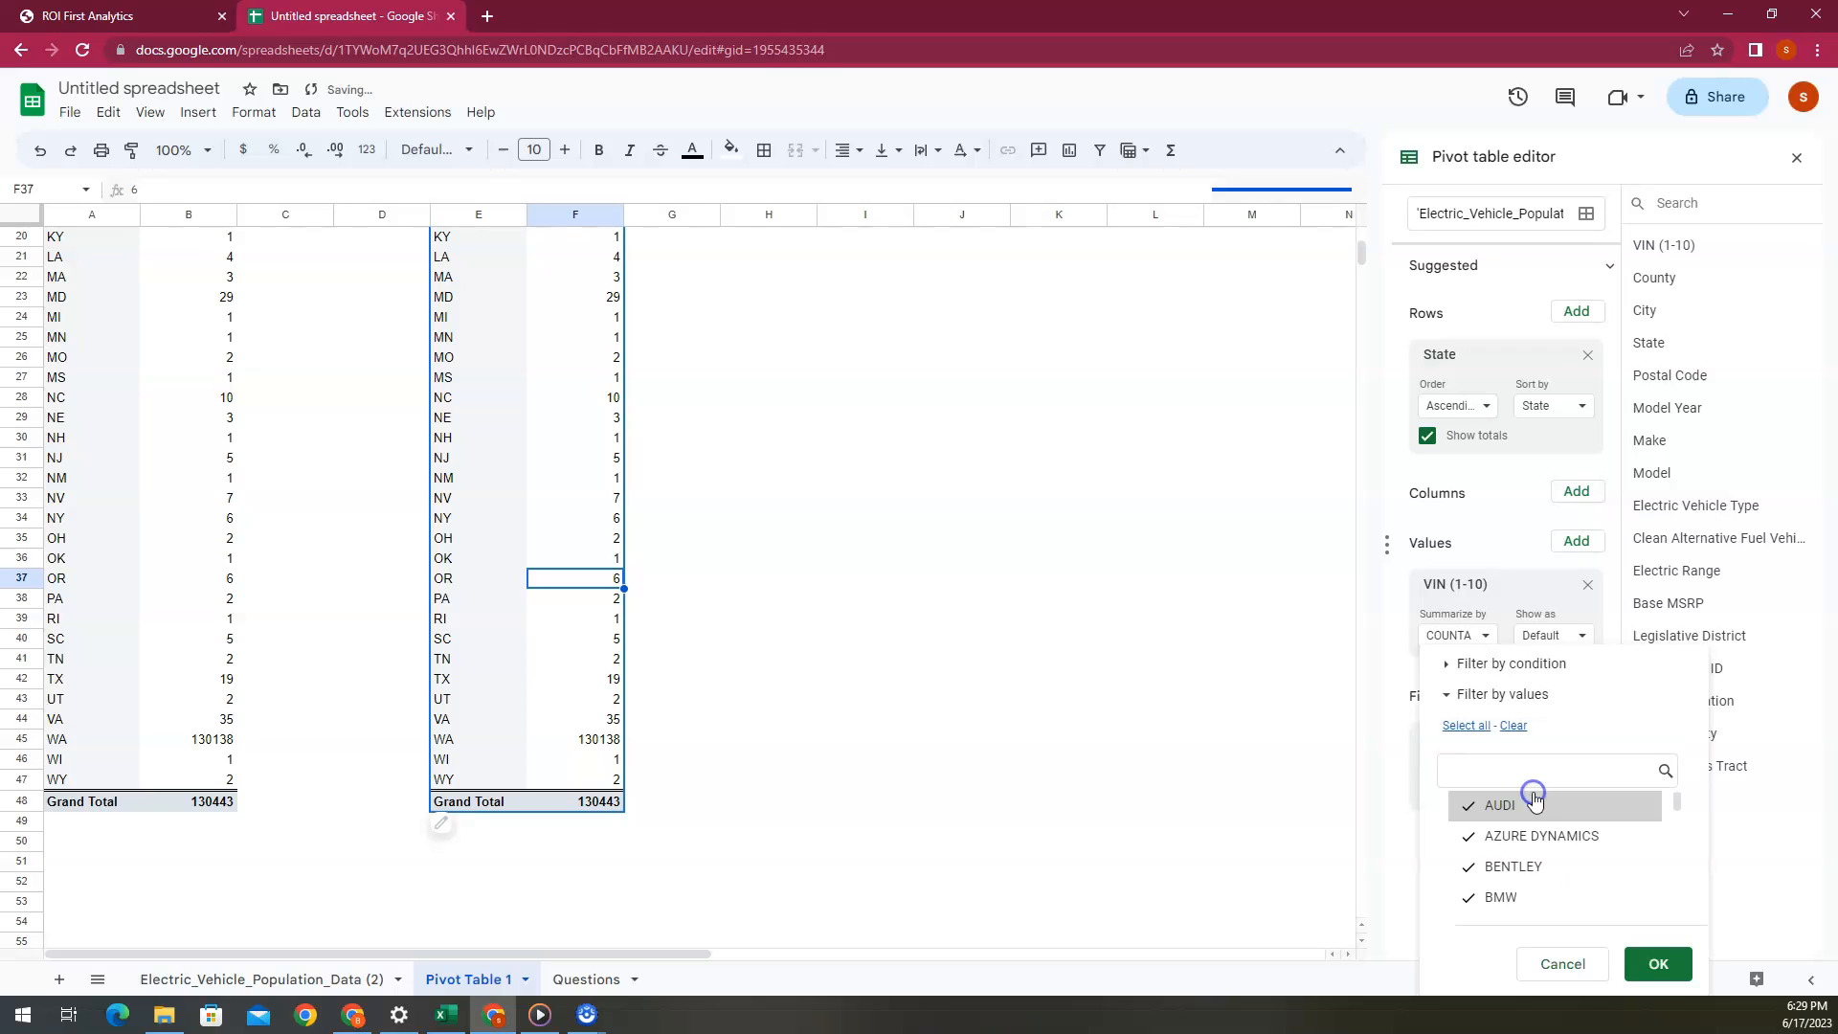
pyautogui.click(1526, 766)
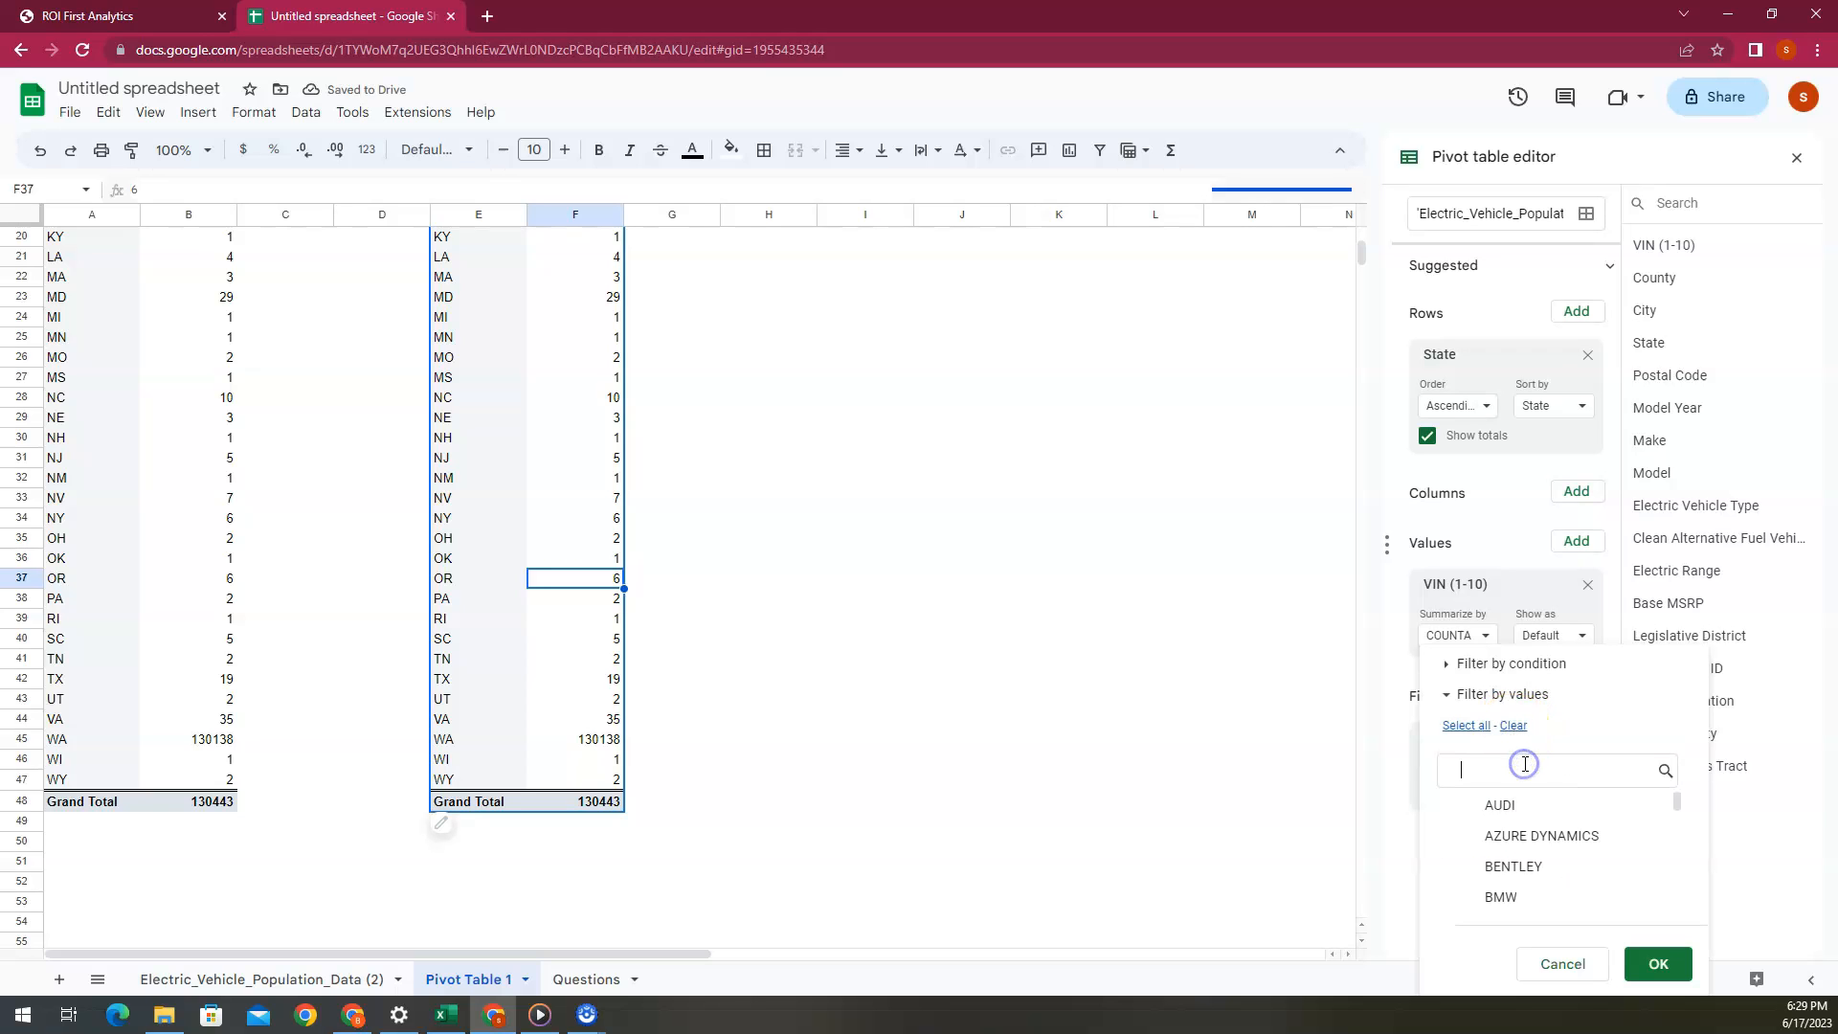
pyautogui.write('tesla')
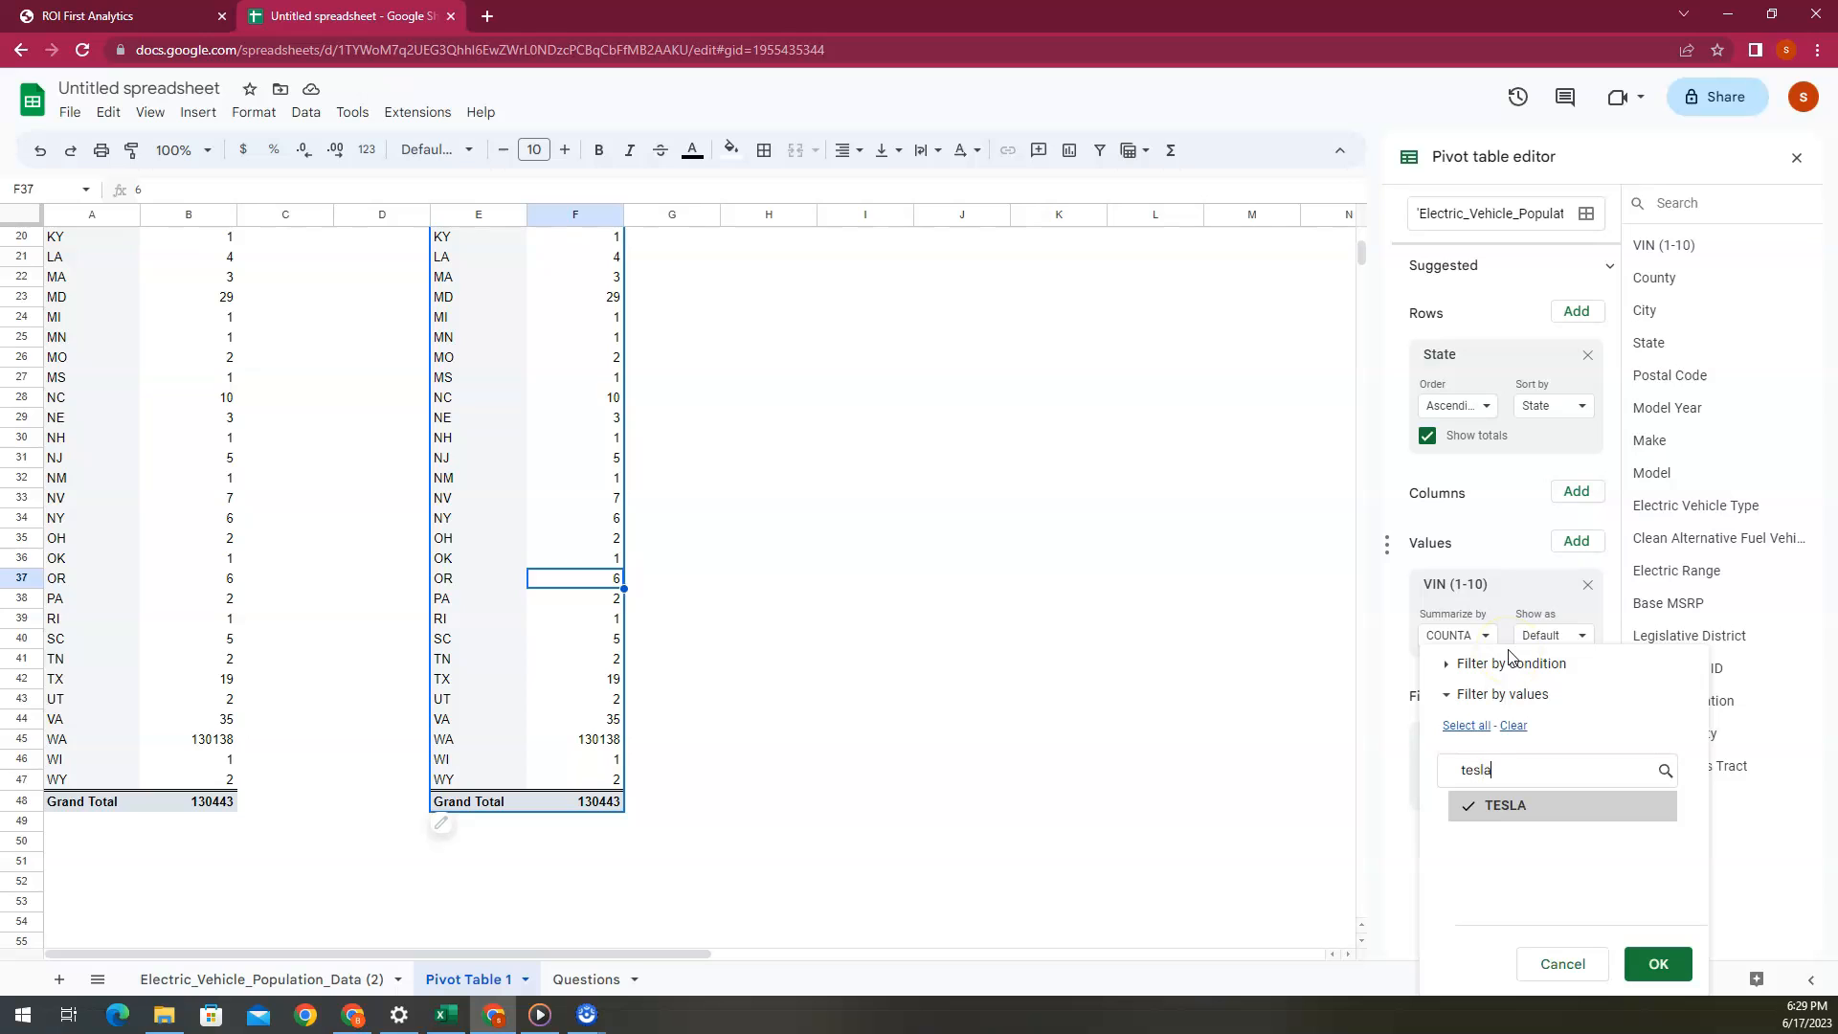
pyautogui.doubleClick(1584, 806)
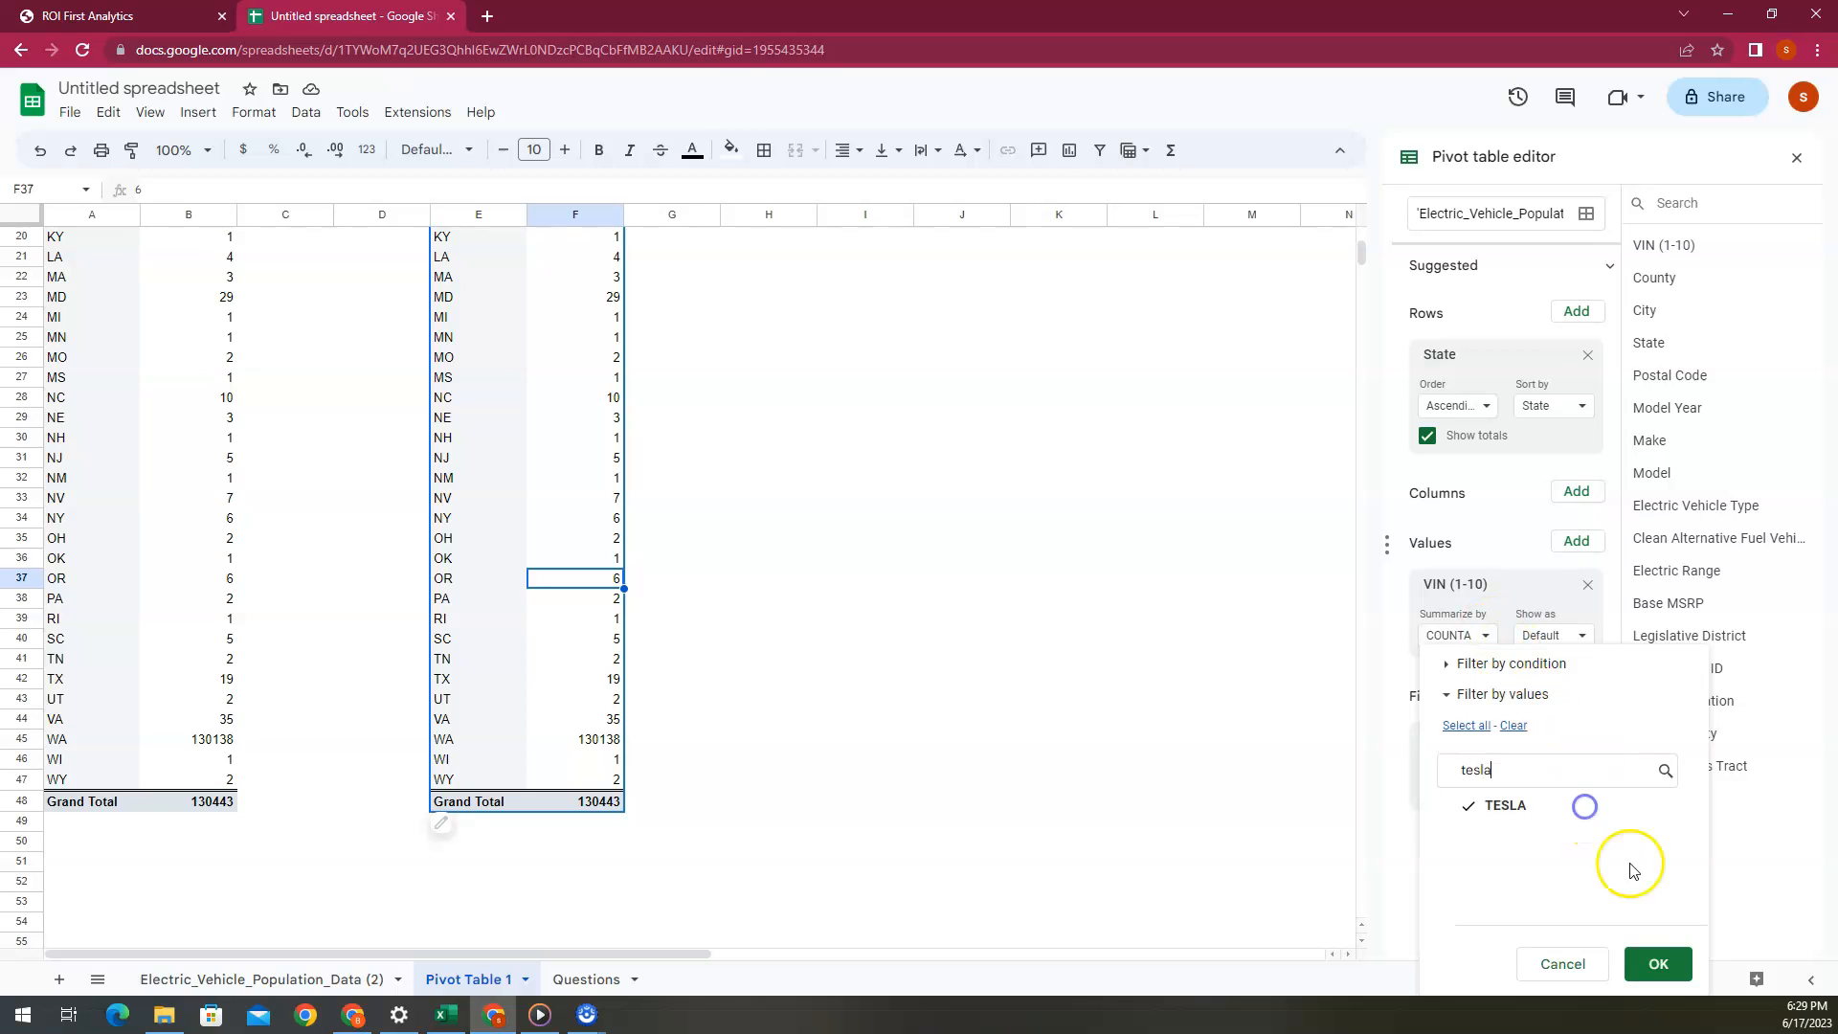
pyautogui.click(1649, 959)
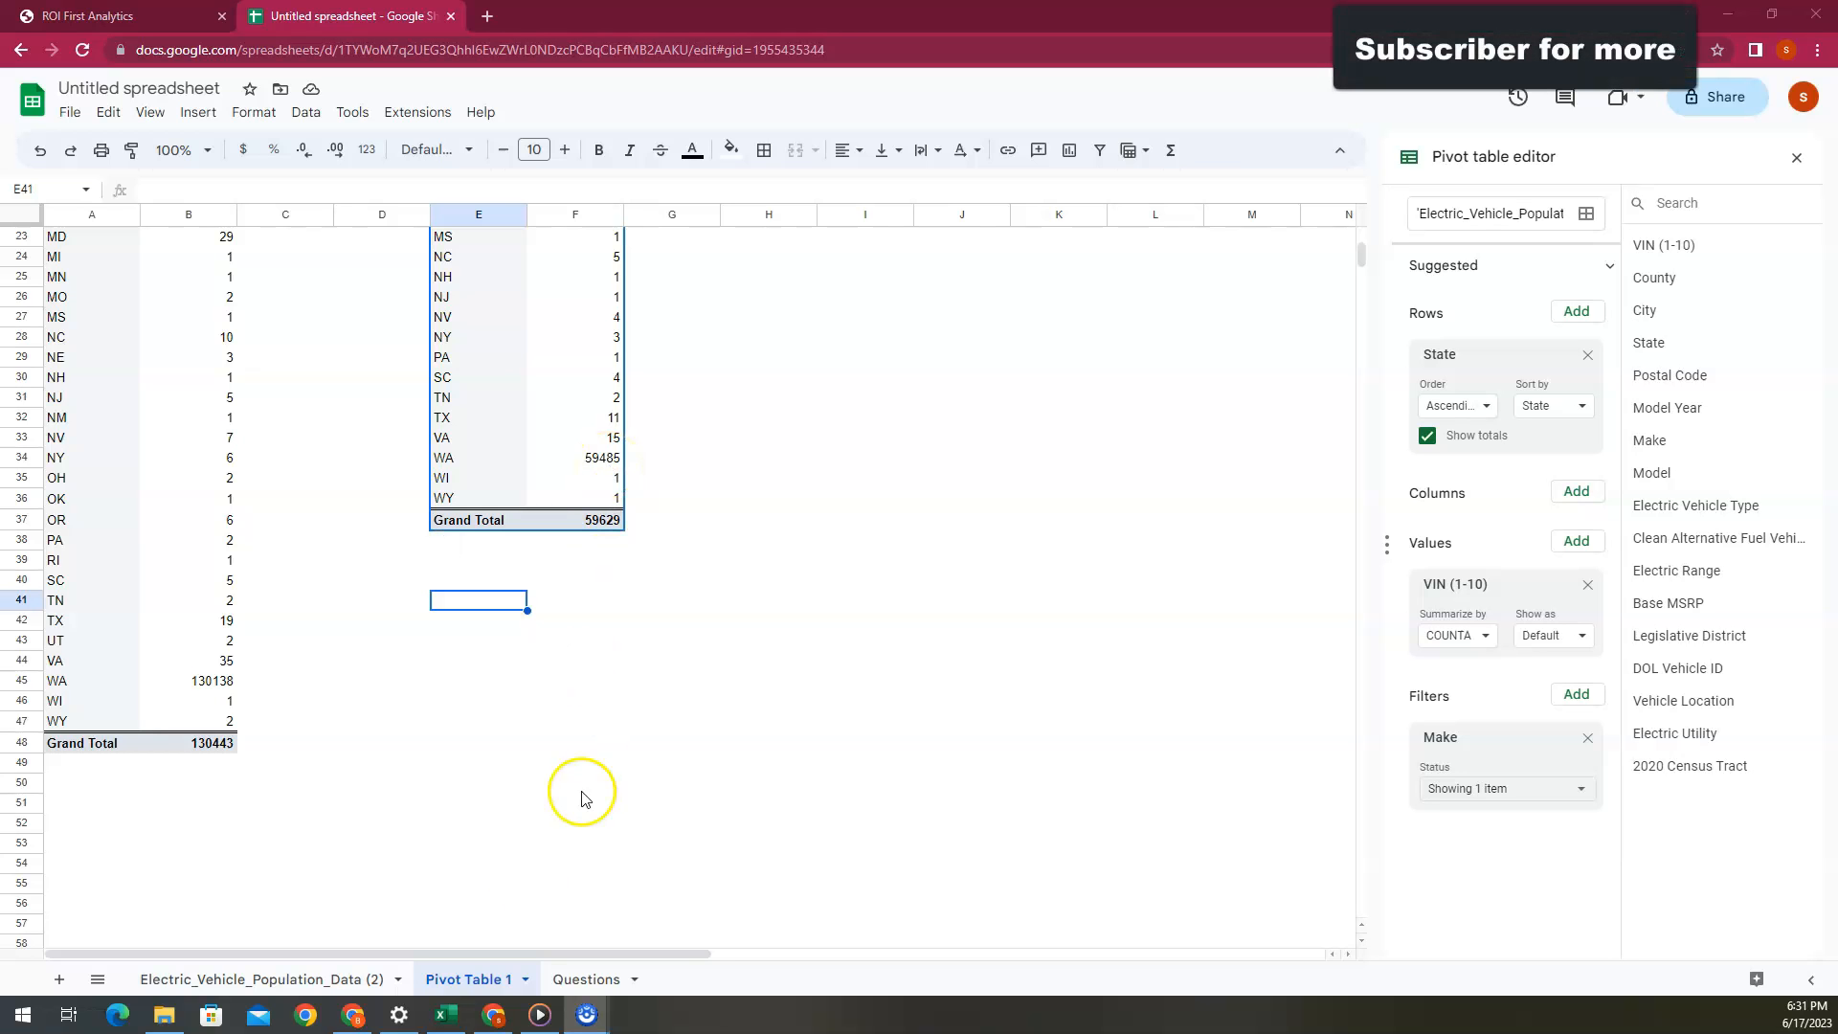
# Switch to the Excel workbook, check the Tesla counts by state on Sheet2 against the new pivot table, and return to Google Sheets
pyautogui.click(460, 1015)
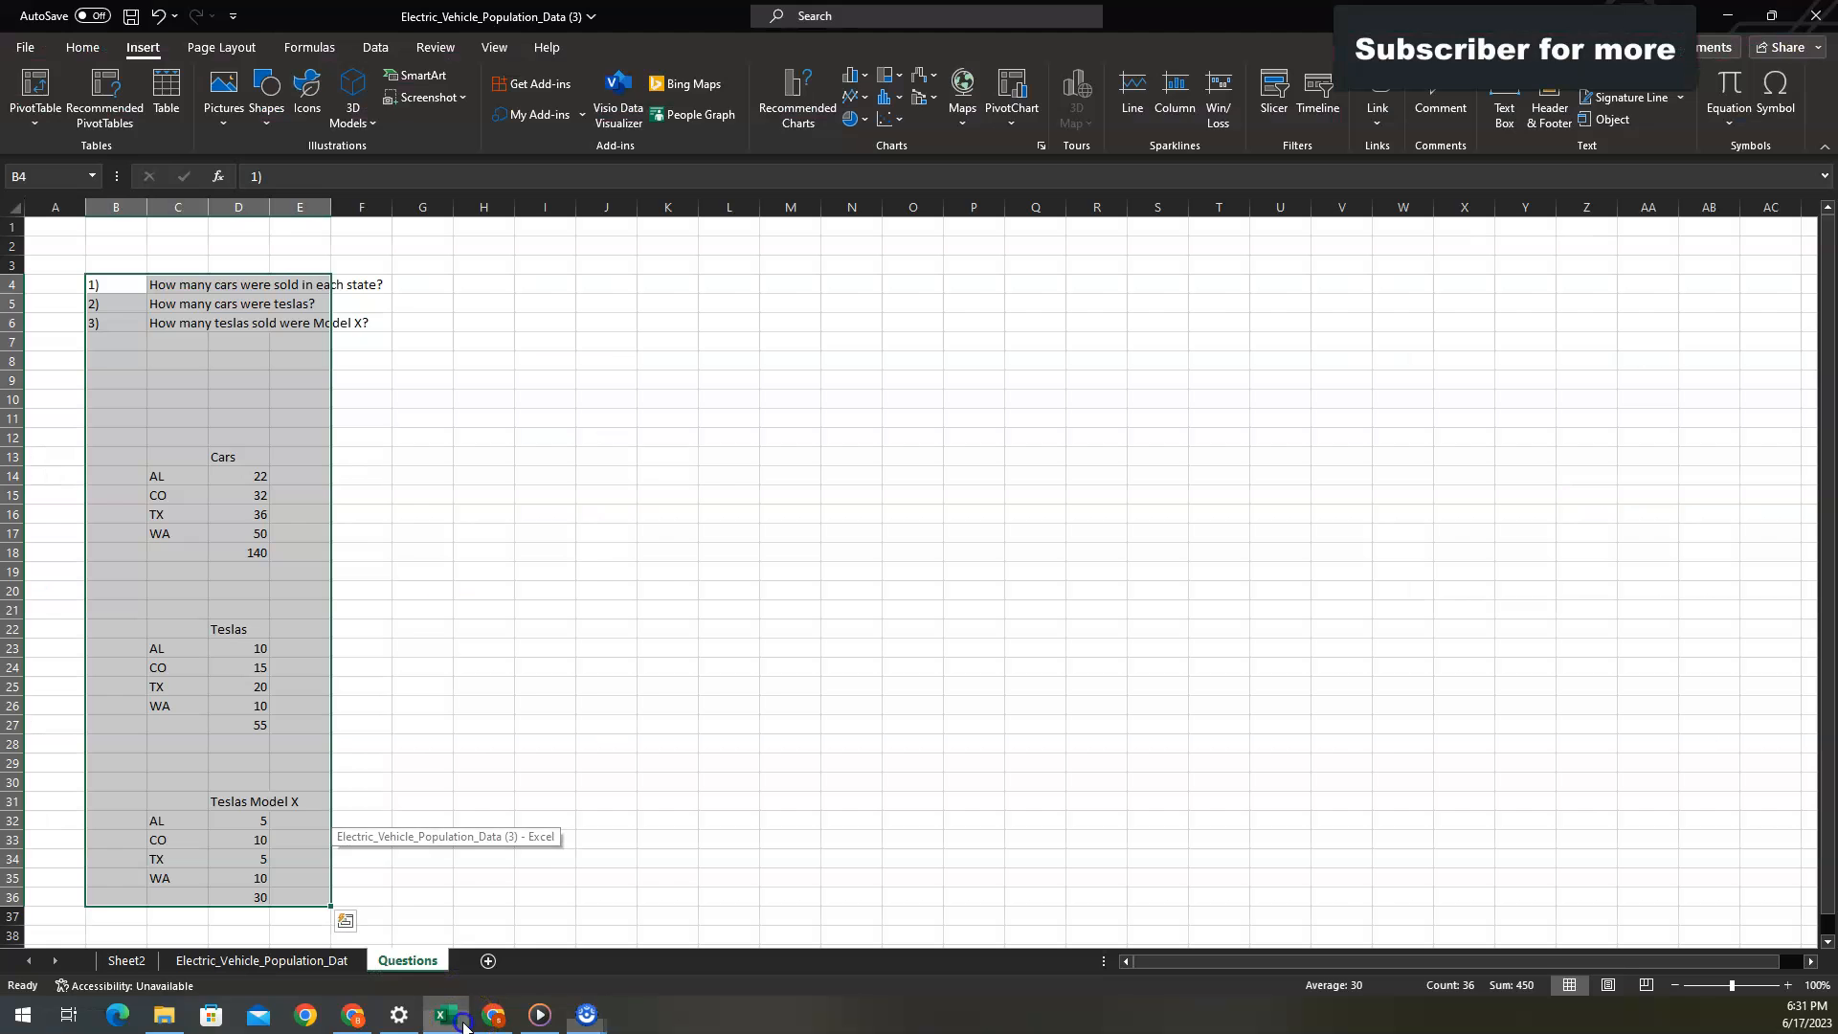
pyautogui.click(126, 960)
pyautogui.scroll(-5, 624, 541)
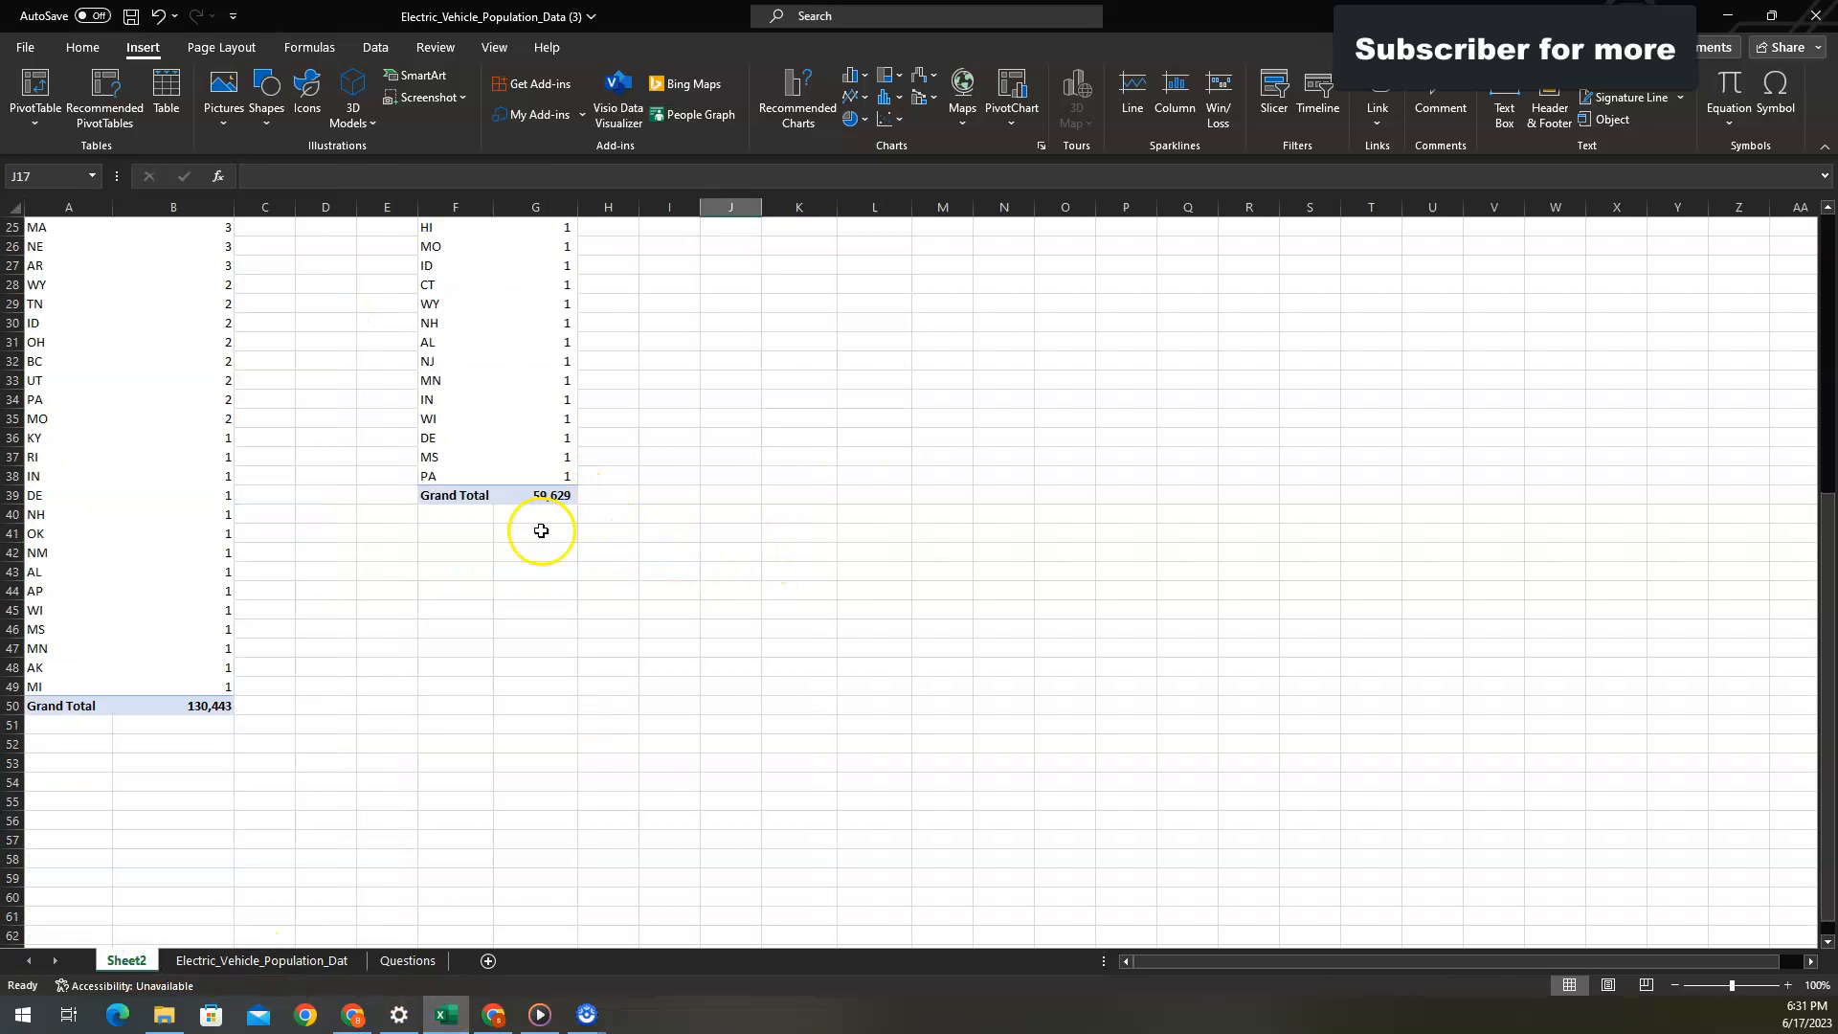
pyautogui.scroll(5, 552, 532)
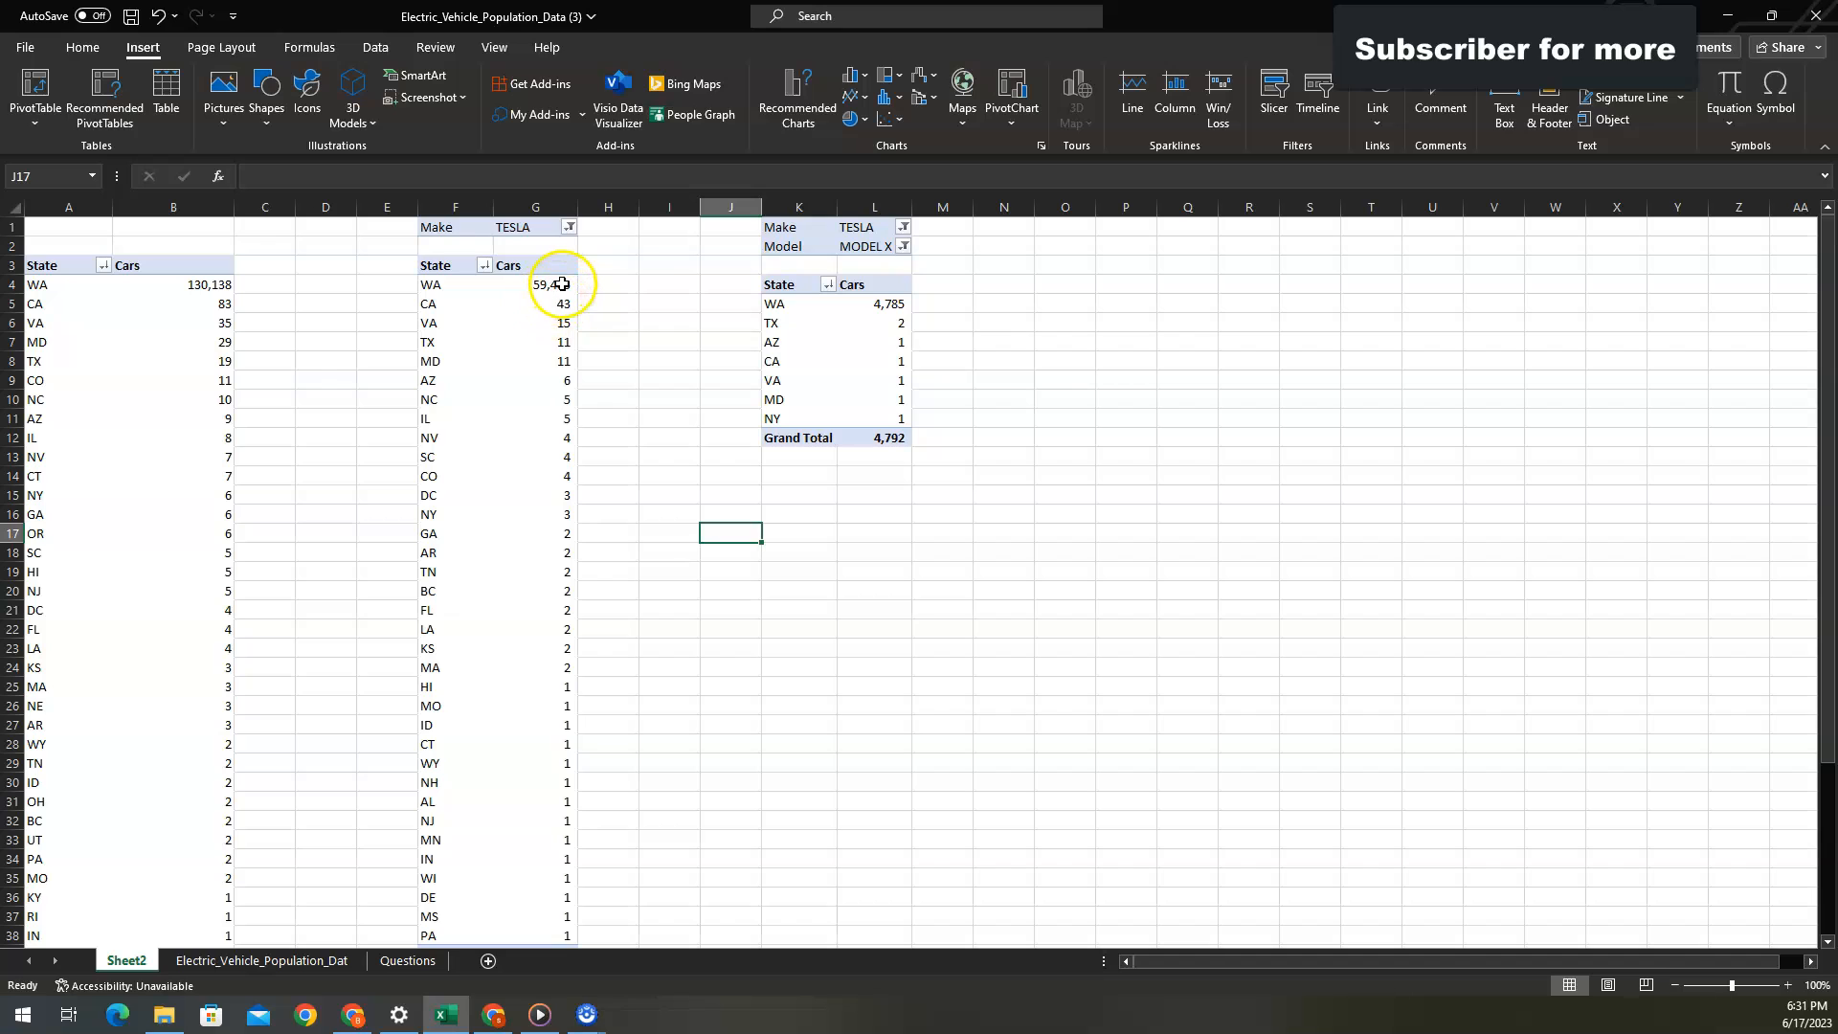
pyautogui.click(494, 1015)
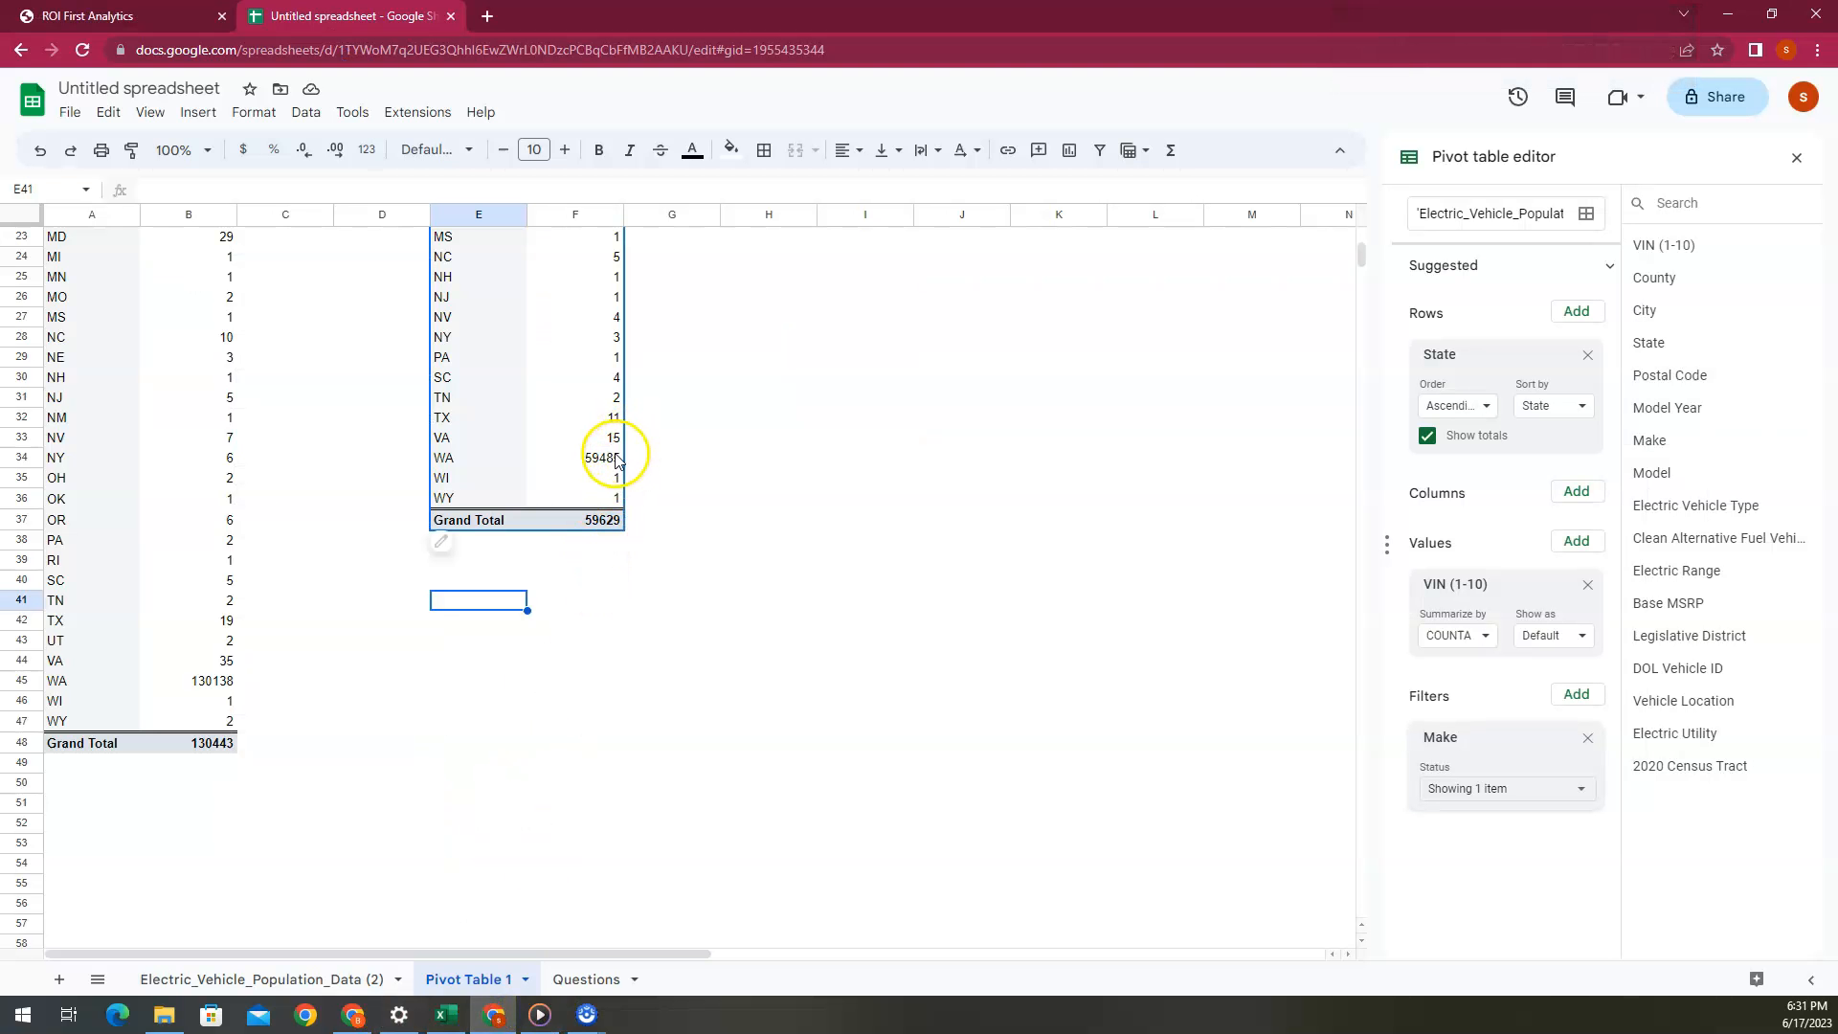
# Review the third question, about Tesla Model X sales, on the Questions sheet and return to Pivot Table 1
pyautogui.scroll(7, 648, 587)
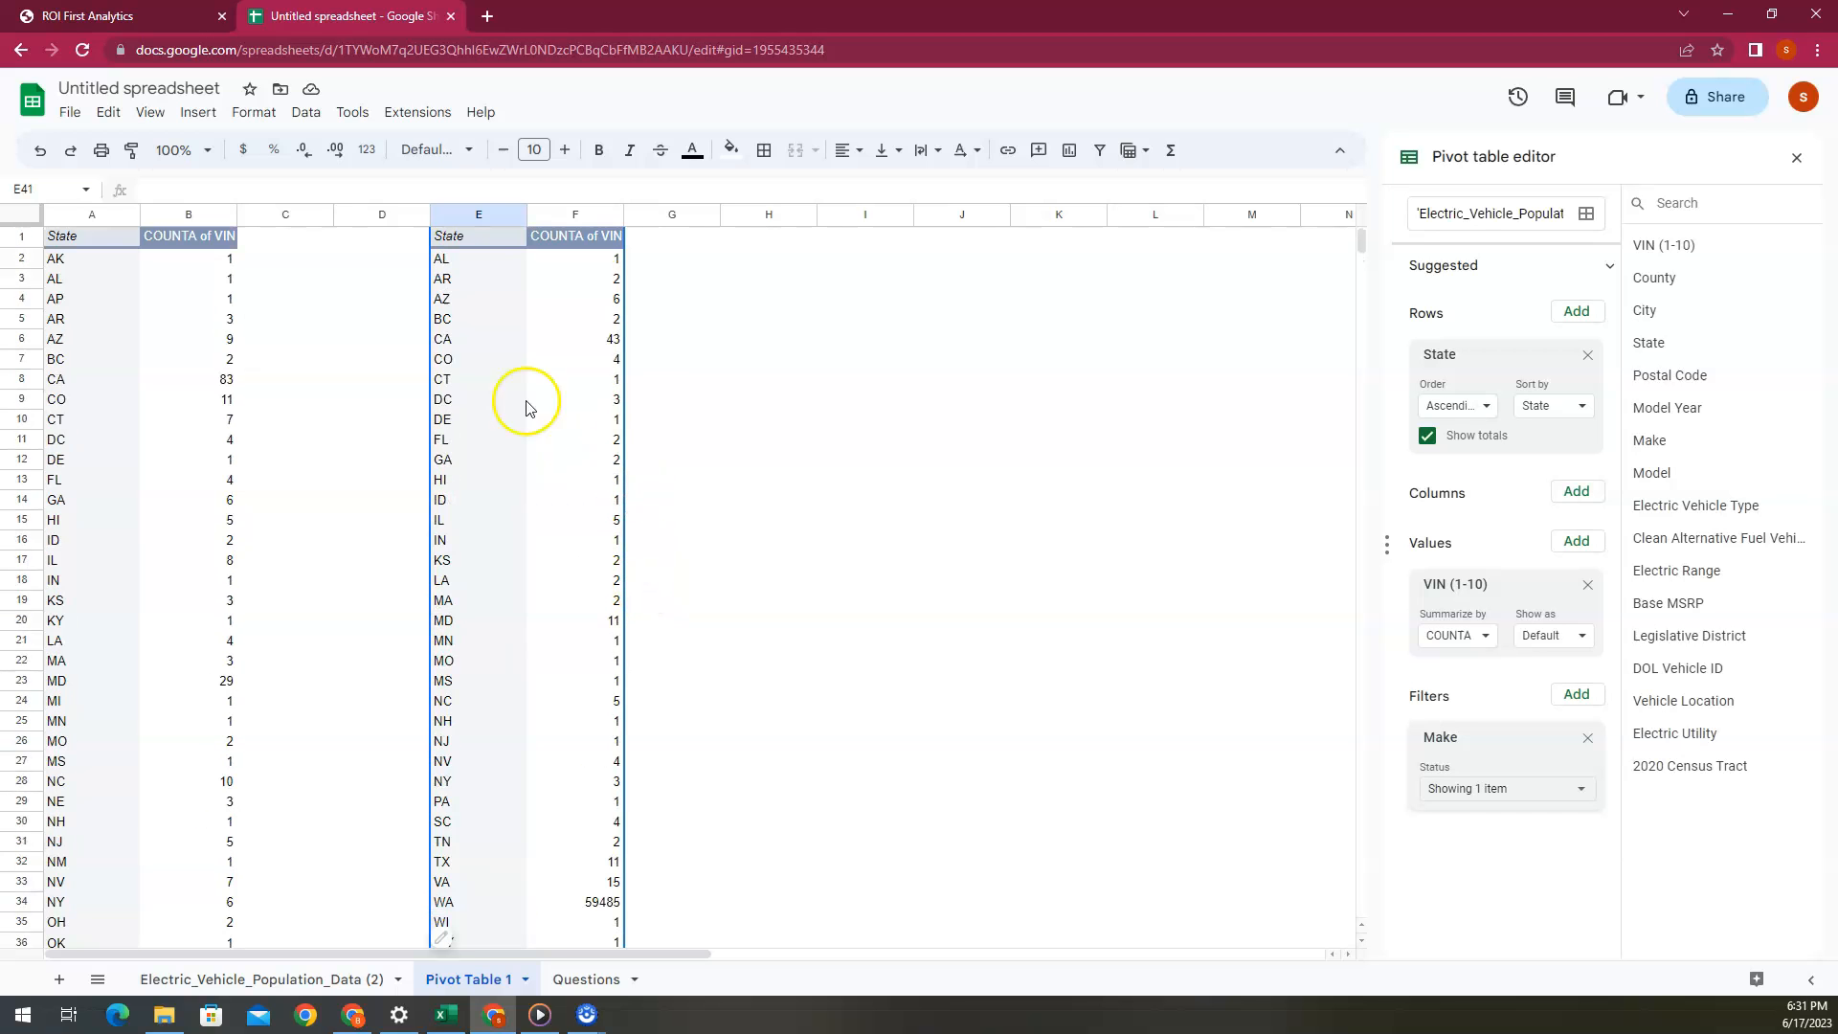
pyautogui.click(473, 236)
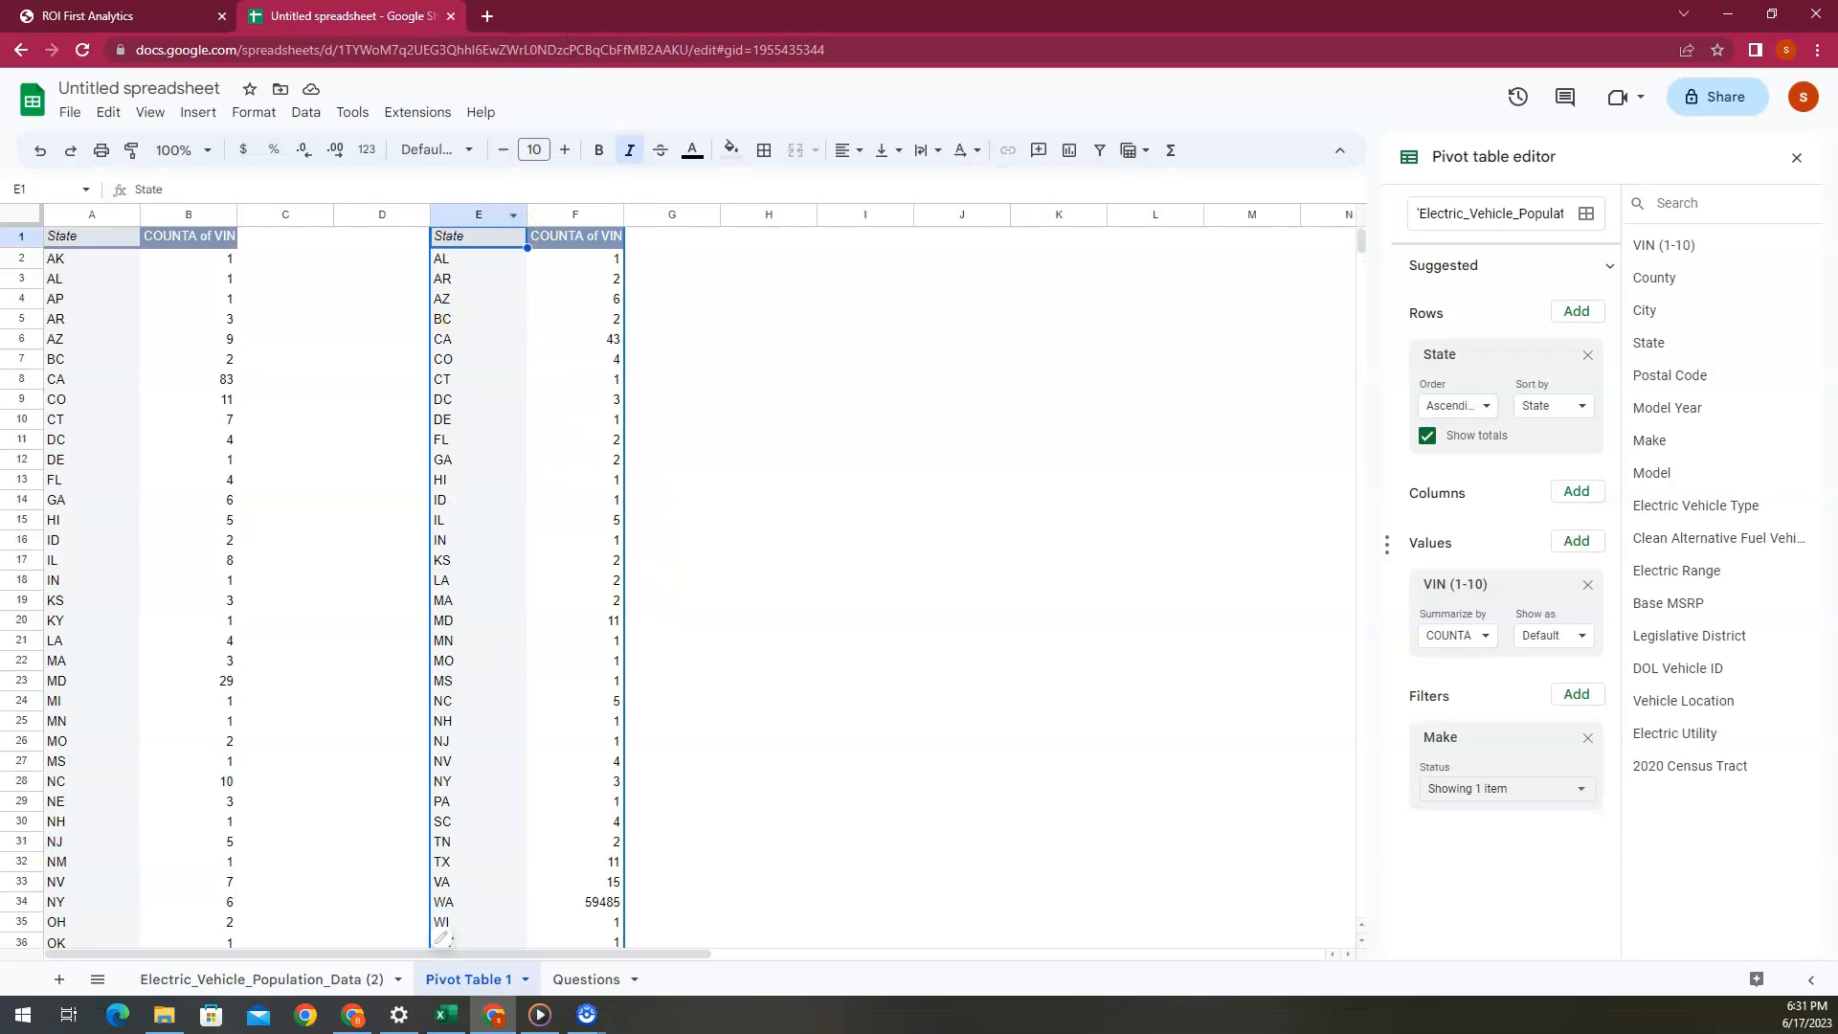
pyautogui.hotkey('ctrl', 'shift', 'Down')
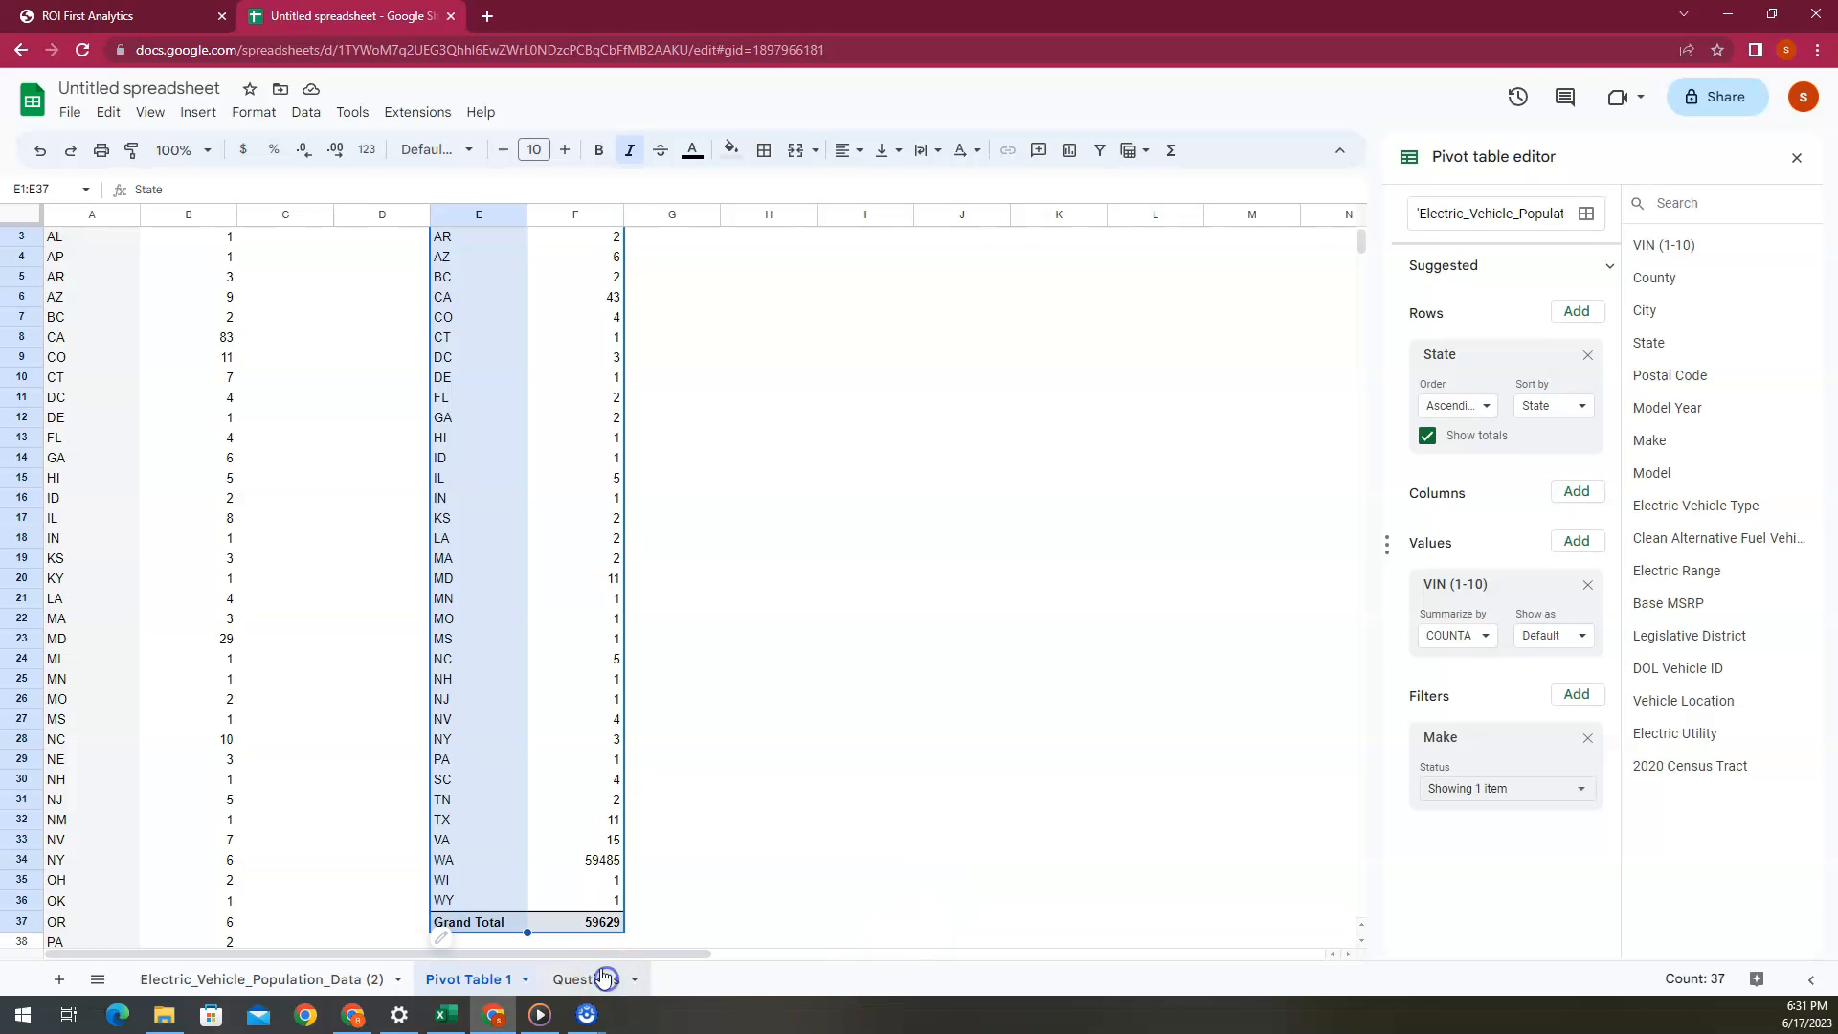
pyautogui.click(591, 979)
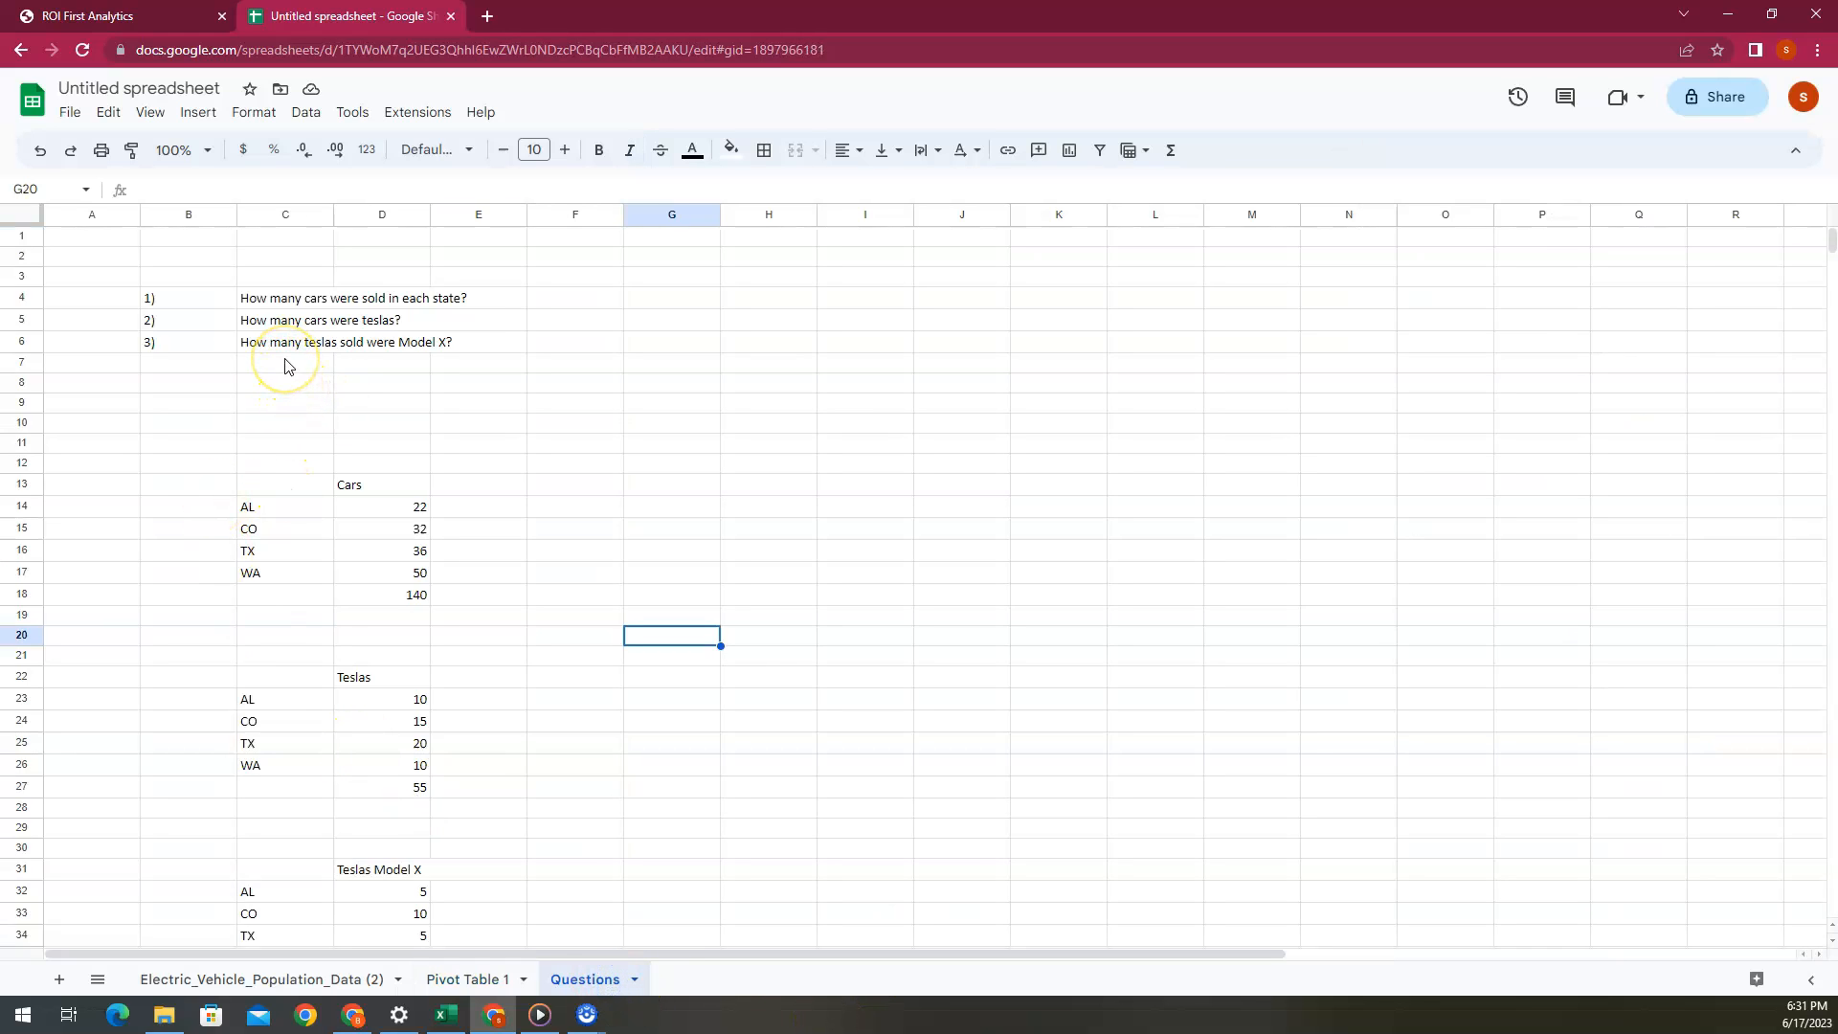
pyautogui.click(463, 978)
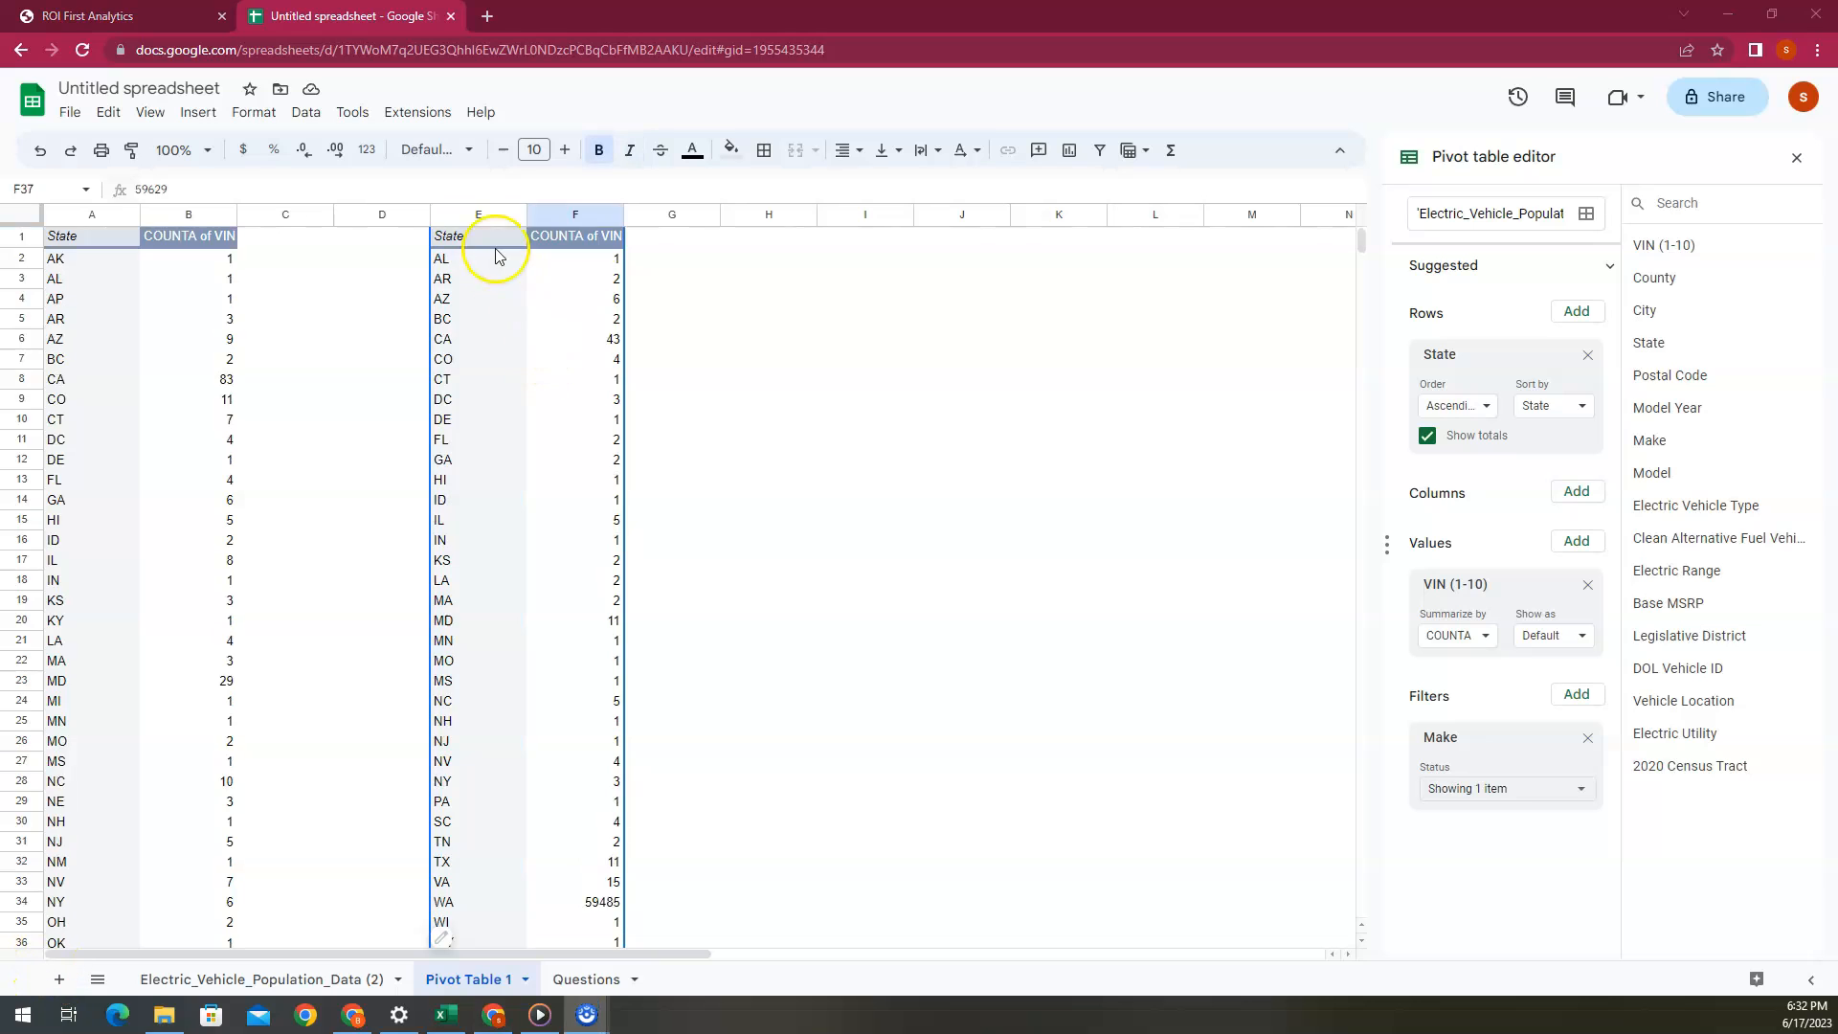
# Copy the Tesla pivot table E1:F37 and paste a duplicate at cell H1
pyautogui.click(488, 241)
pyautogui.hotkey('ctrl', 'shift', 'Down')
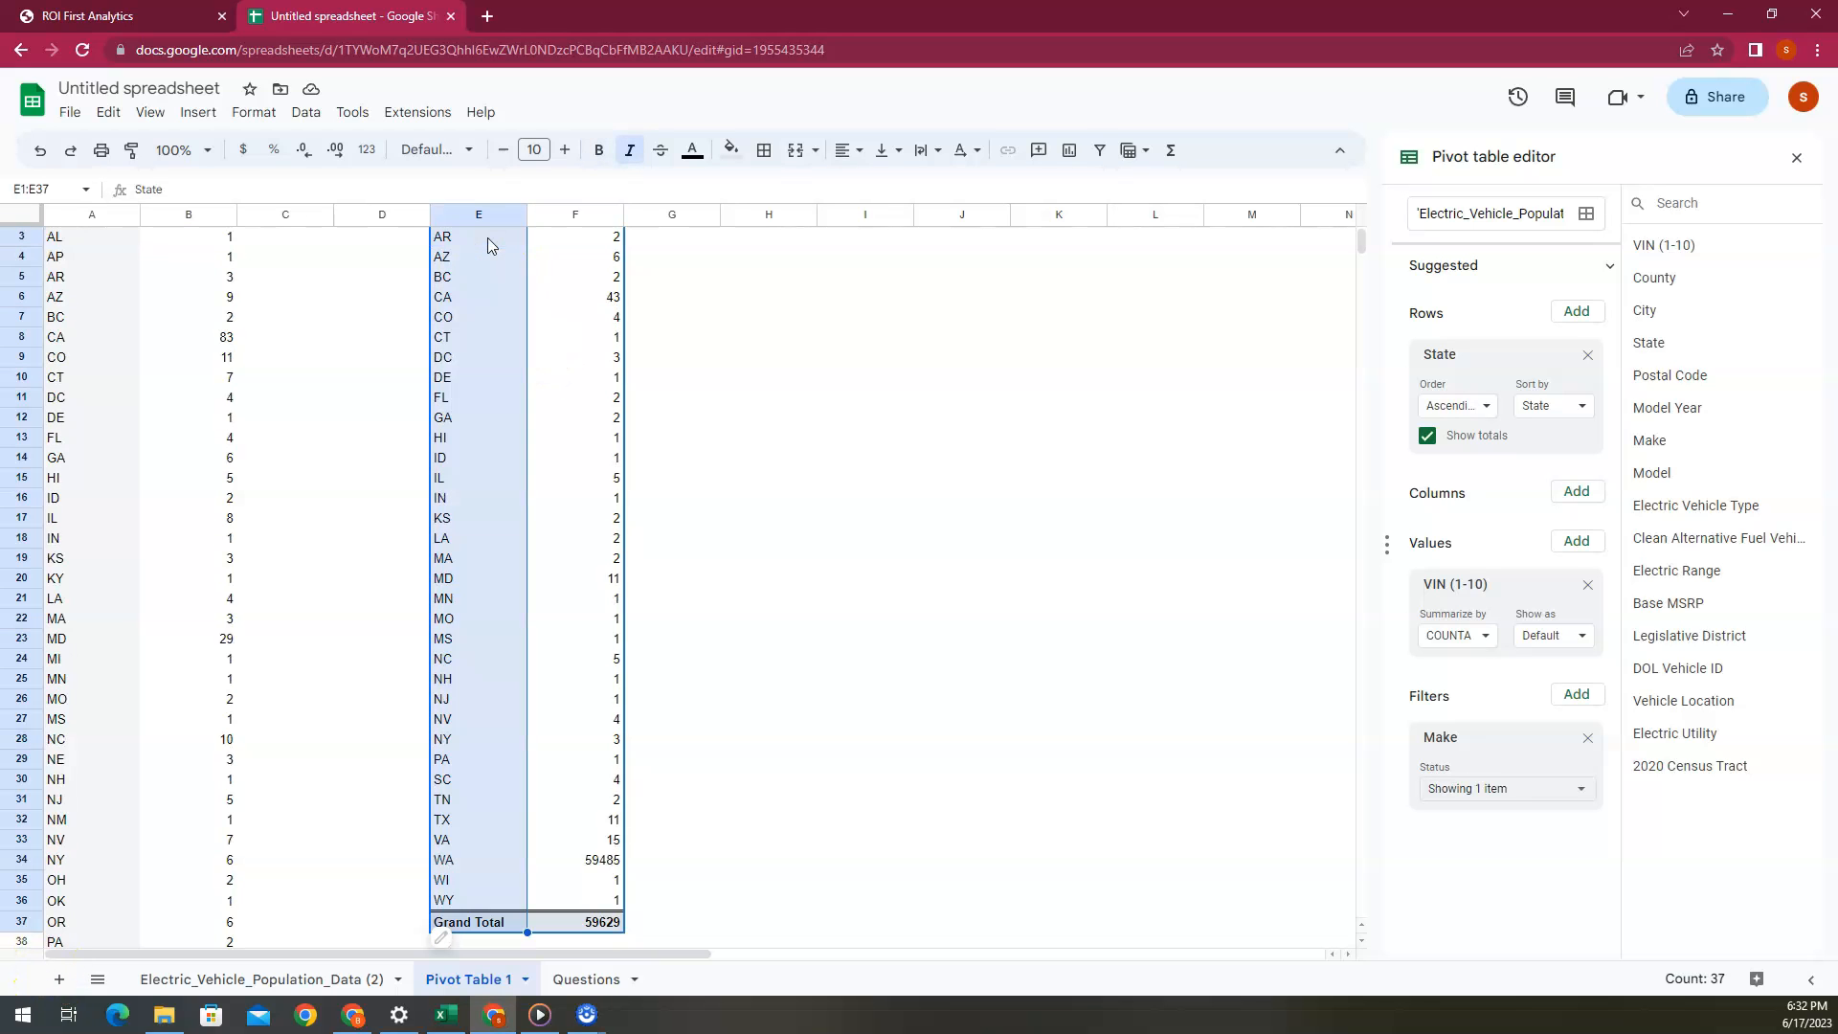
pyautogui.hotkey('ctrl', 'shift', 'Right')
pyautogui.scroll(1, 603, 533)
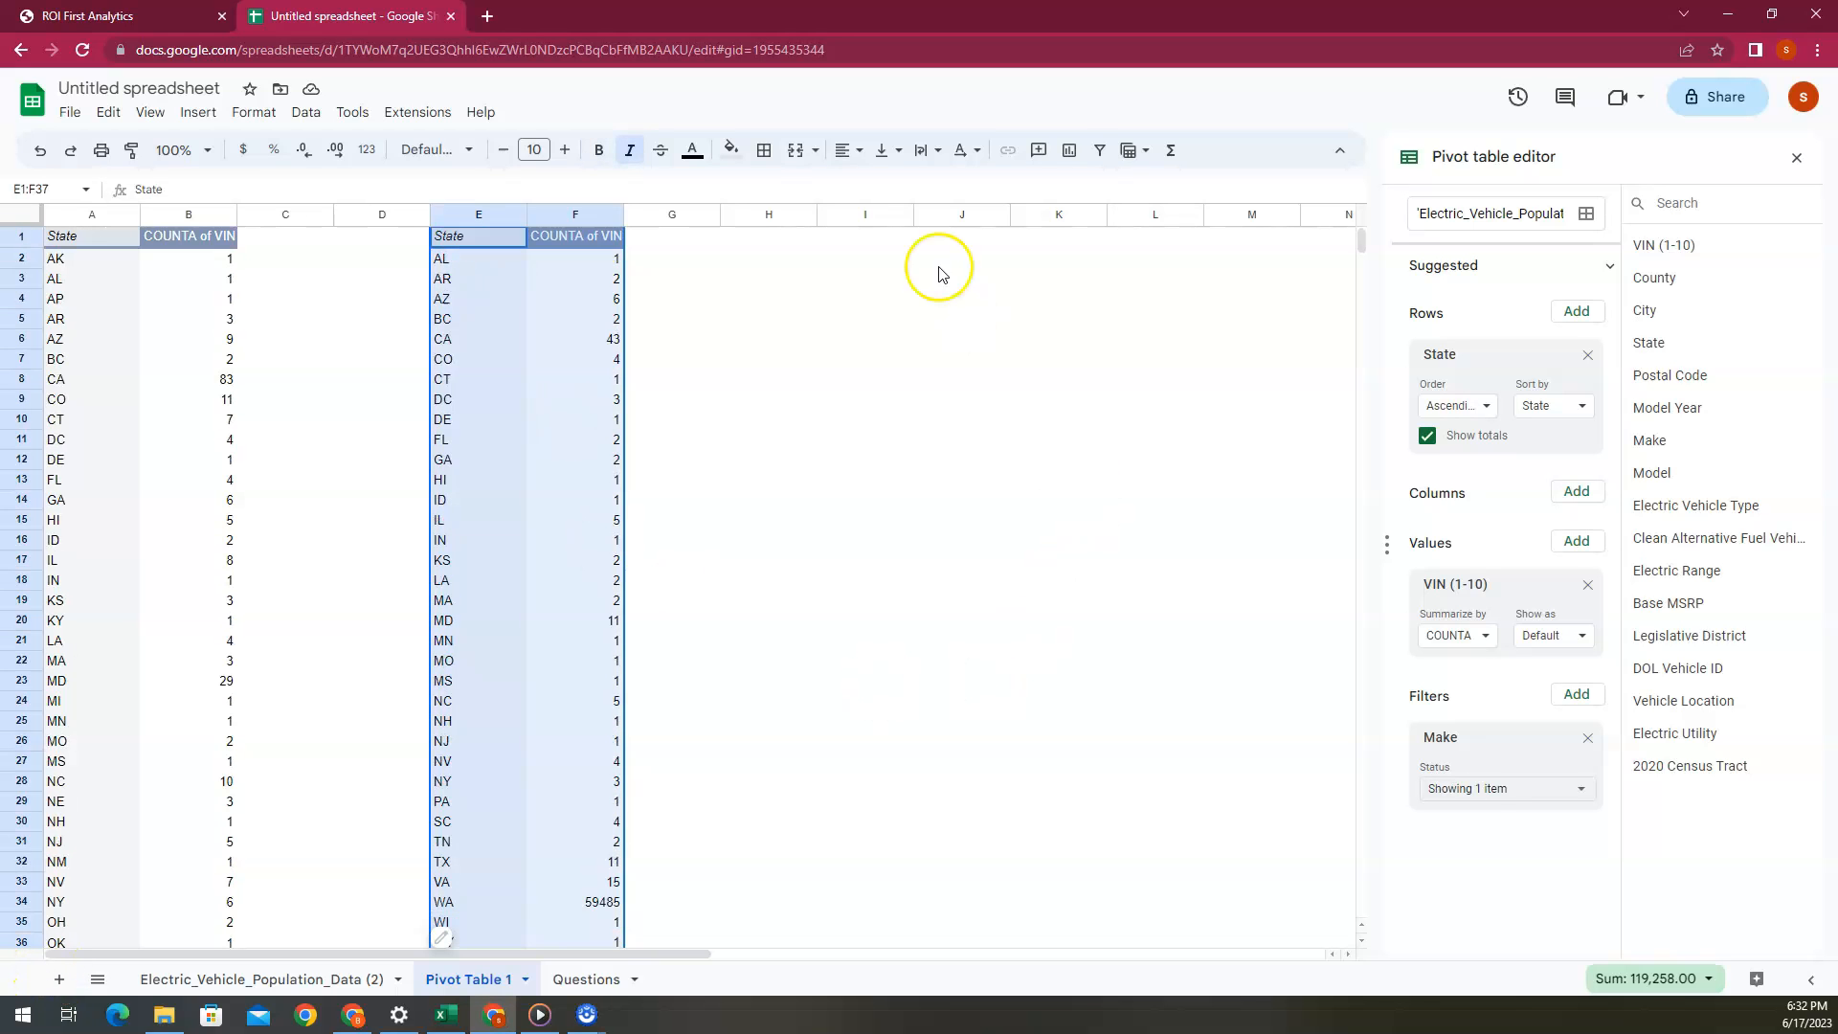
pyautogui.click(814, 240)
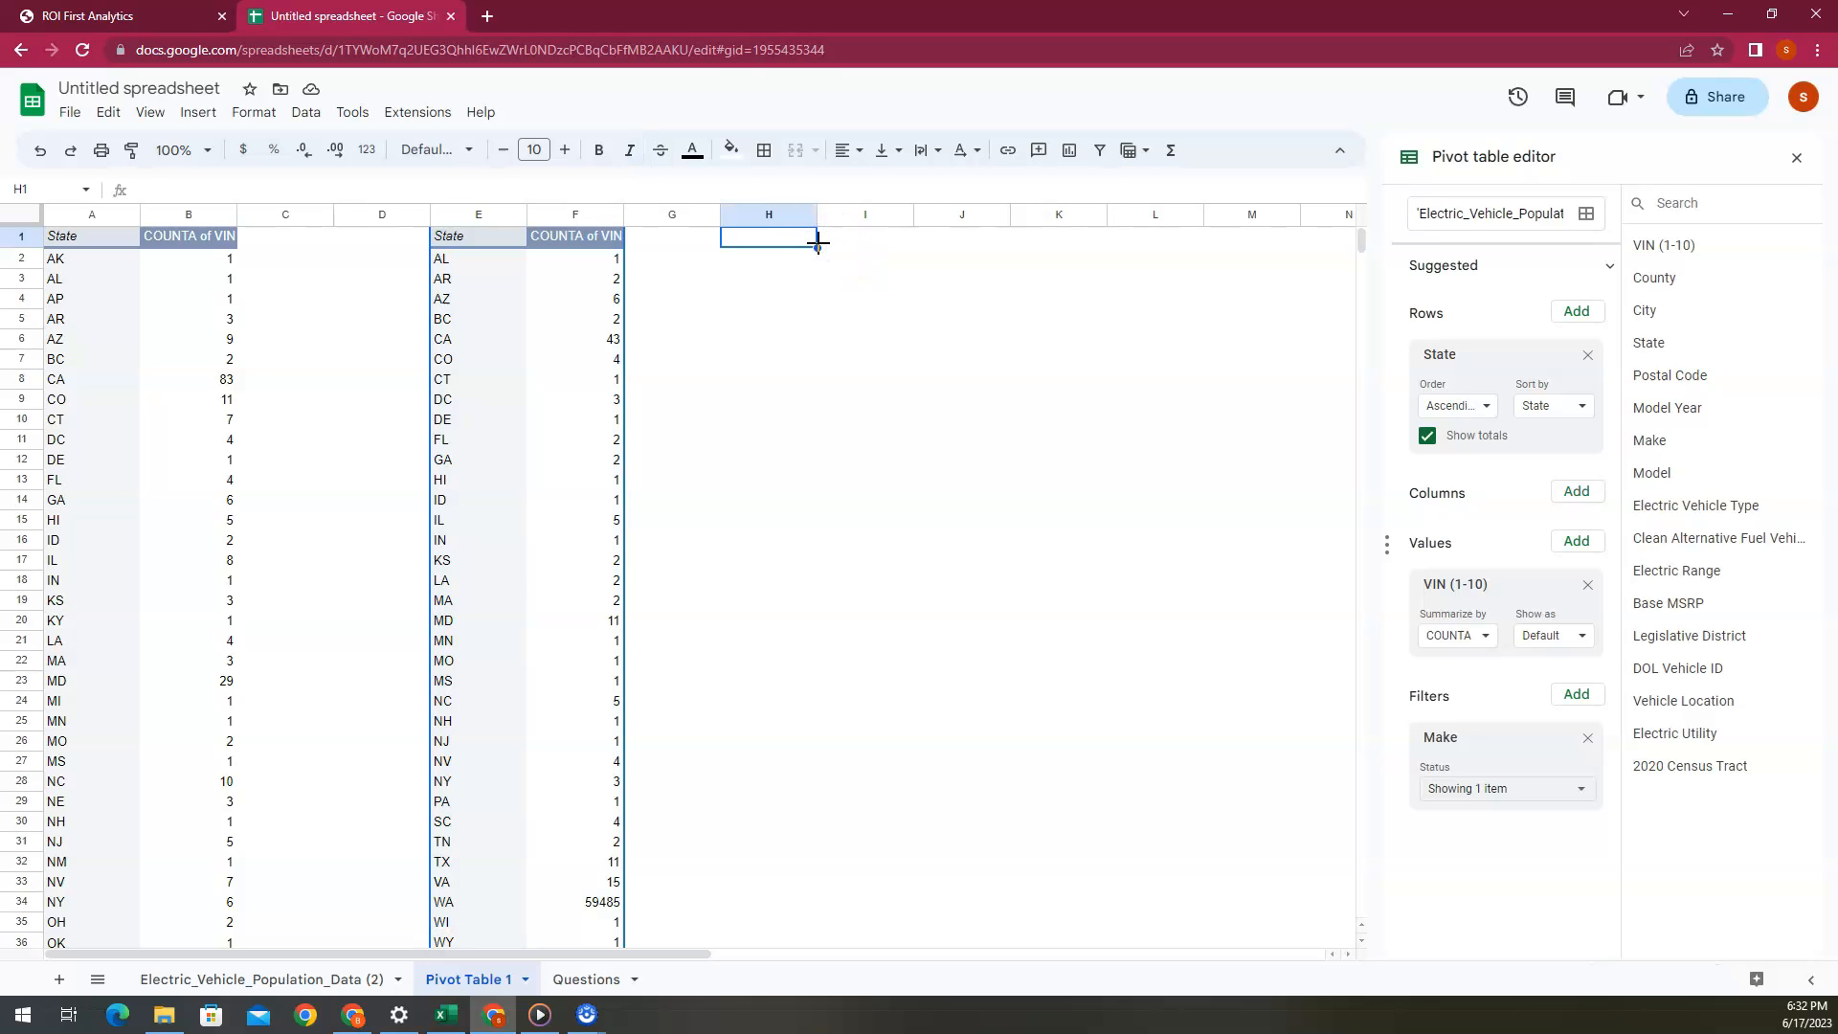
pyautogui.hotkey('ctrl', 'v')
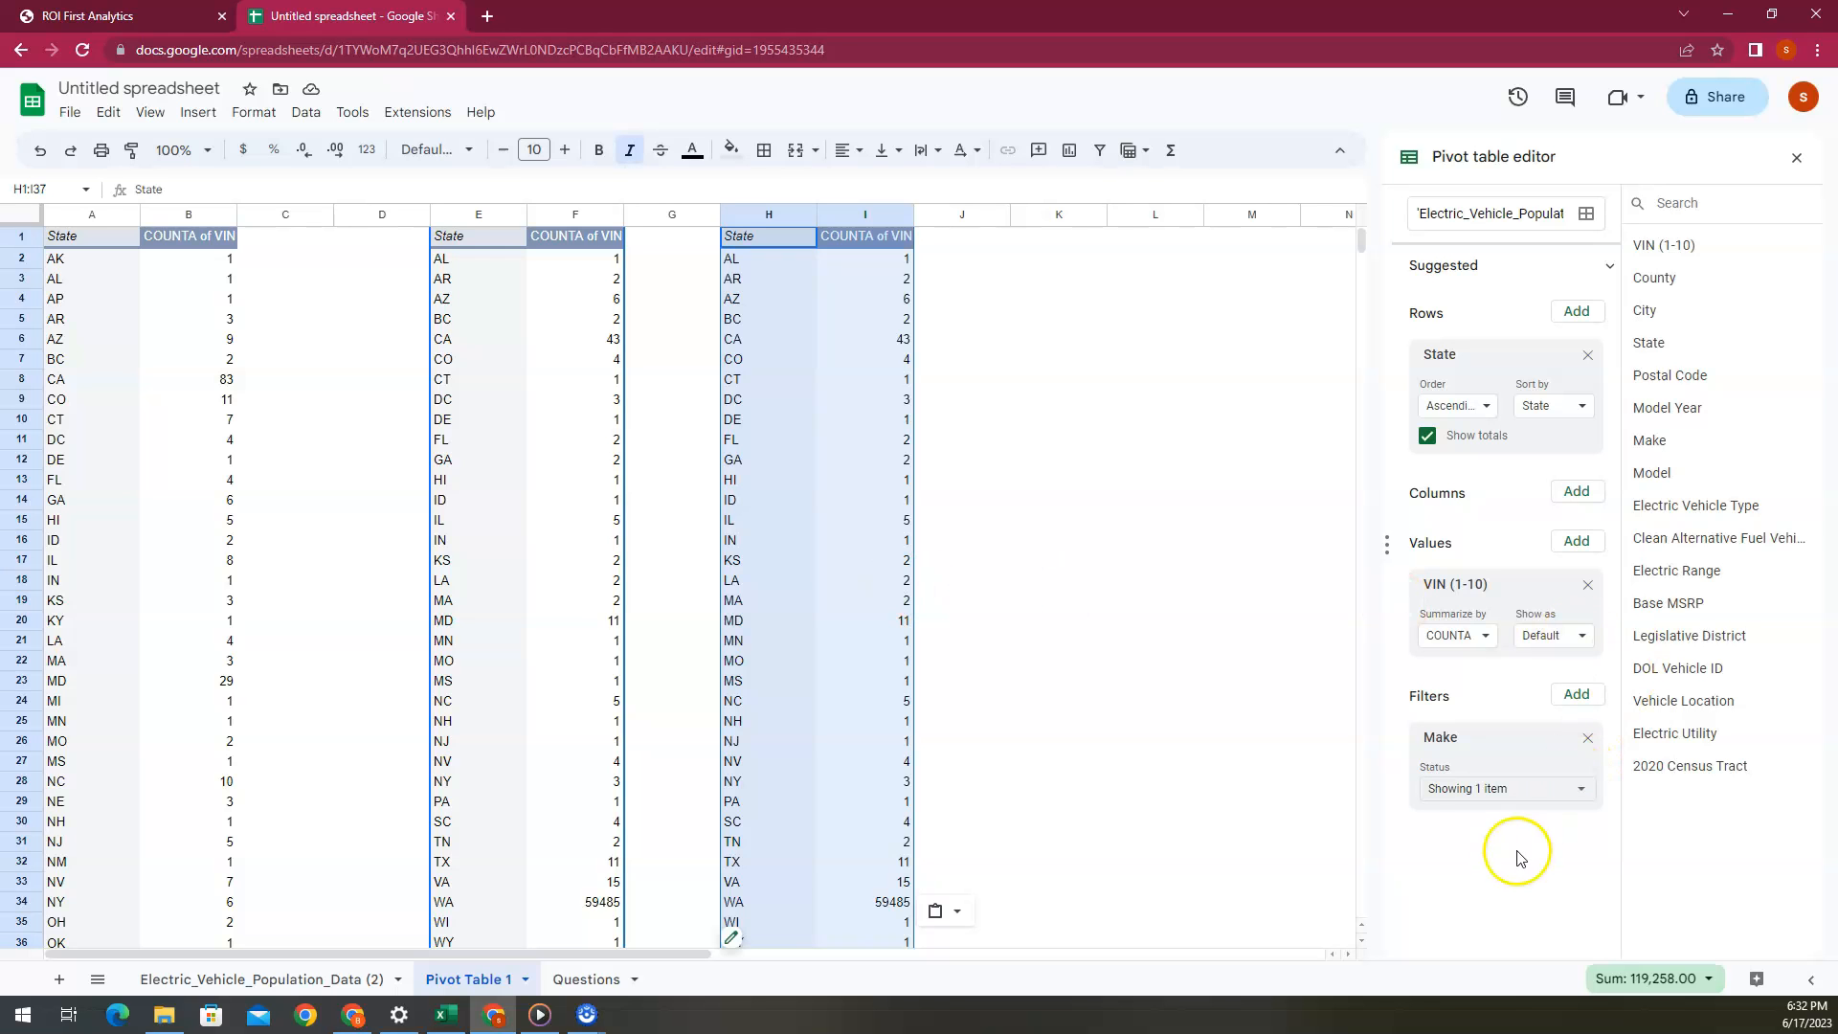
# Edit the duplicate pivot table at H1, adding Model as a second filter restricted to MODEL X
pyautogui.scroll(-3, 761, 799)
pyautogui.click(755, 790)
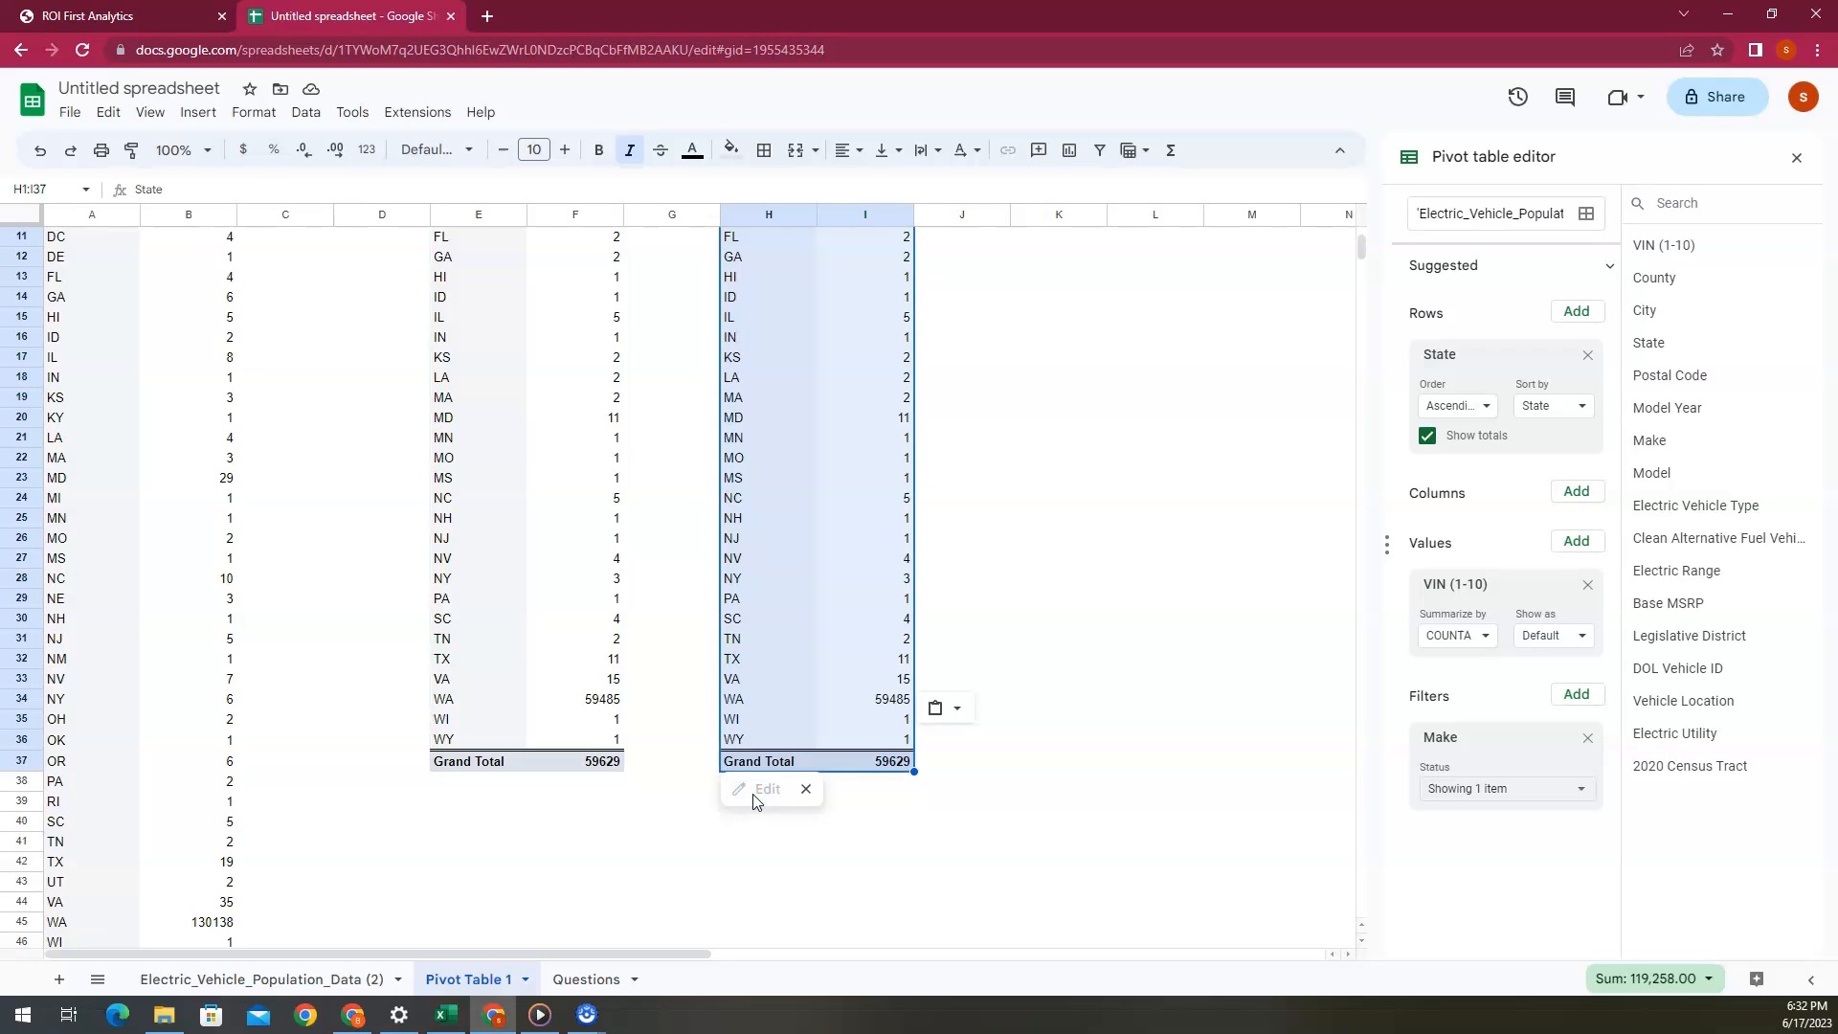
pyautogui.moveTo(1656, 469); pyautogui.dragTo(1477, 846)
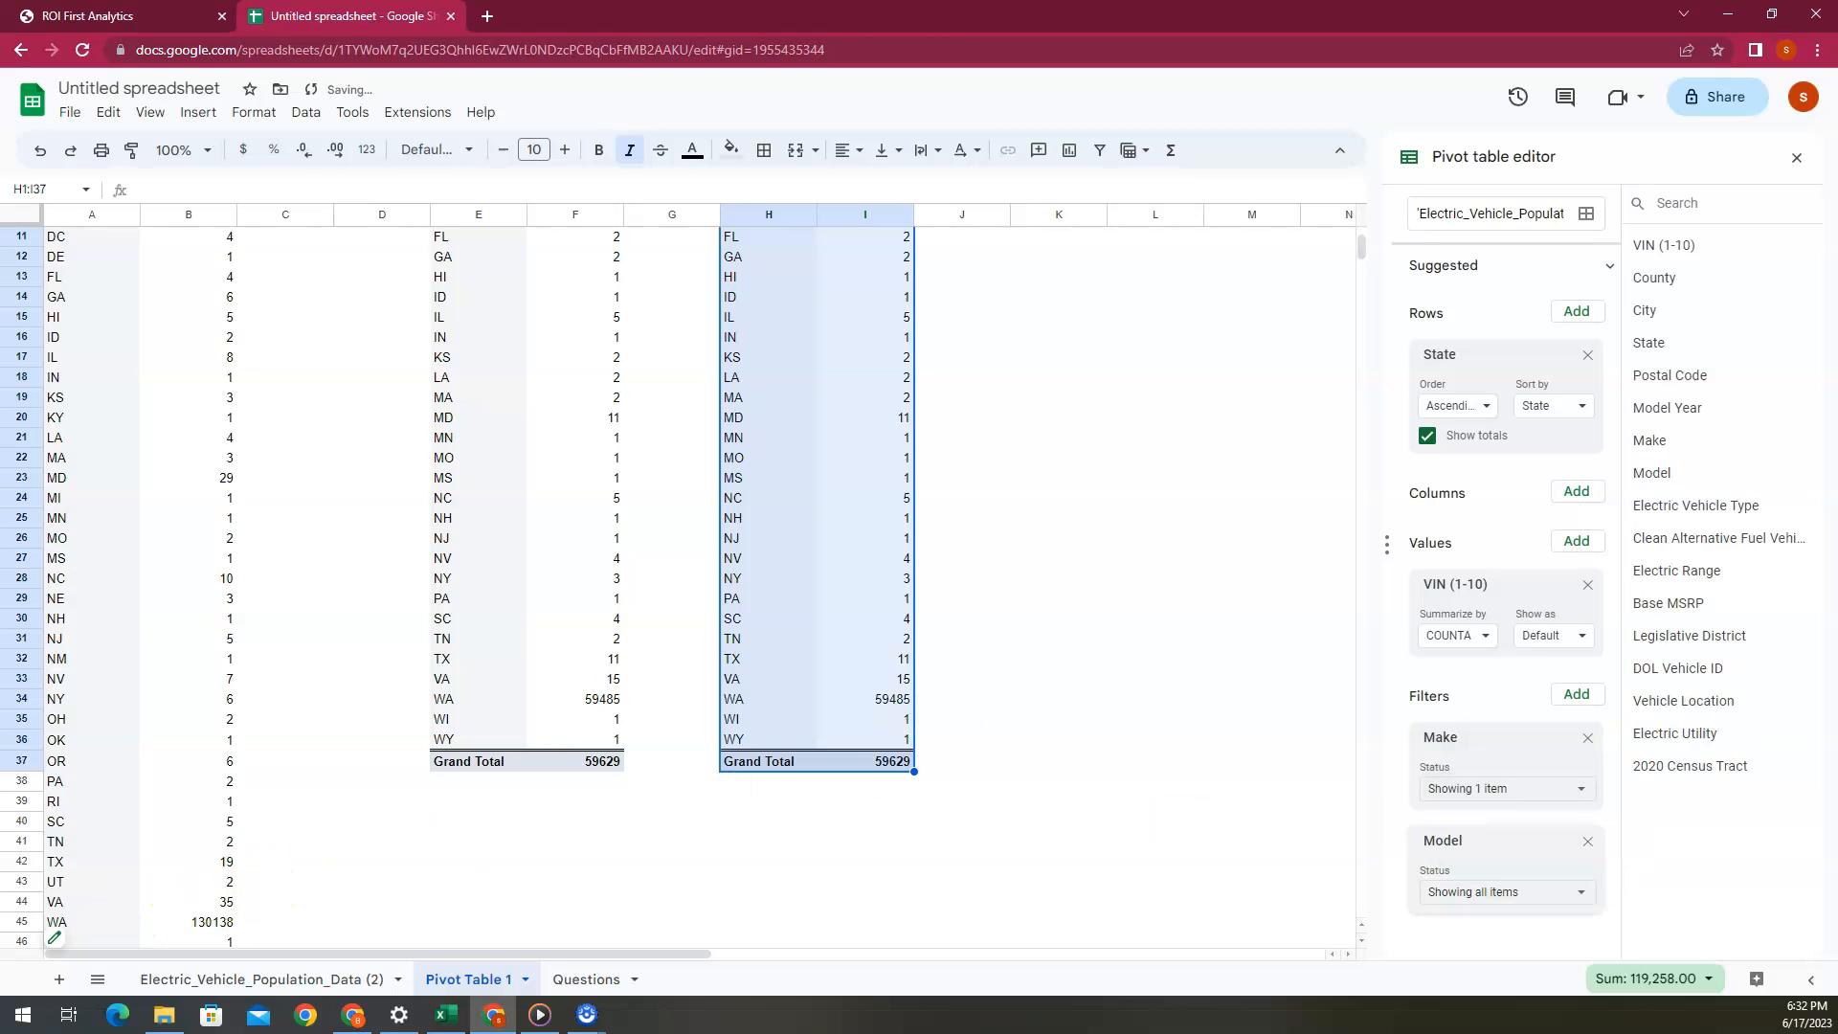
pyautogui.click(1551, 891)
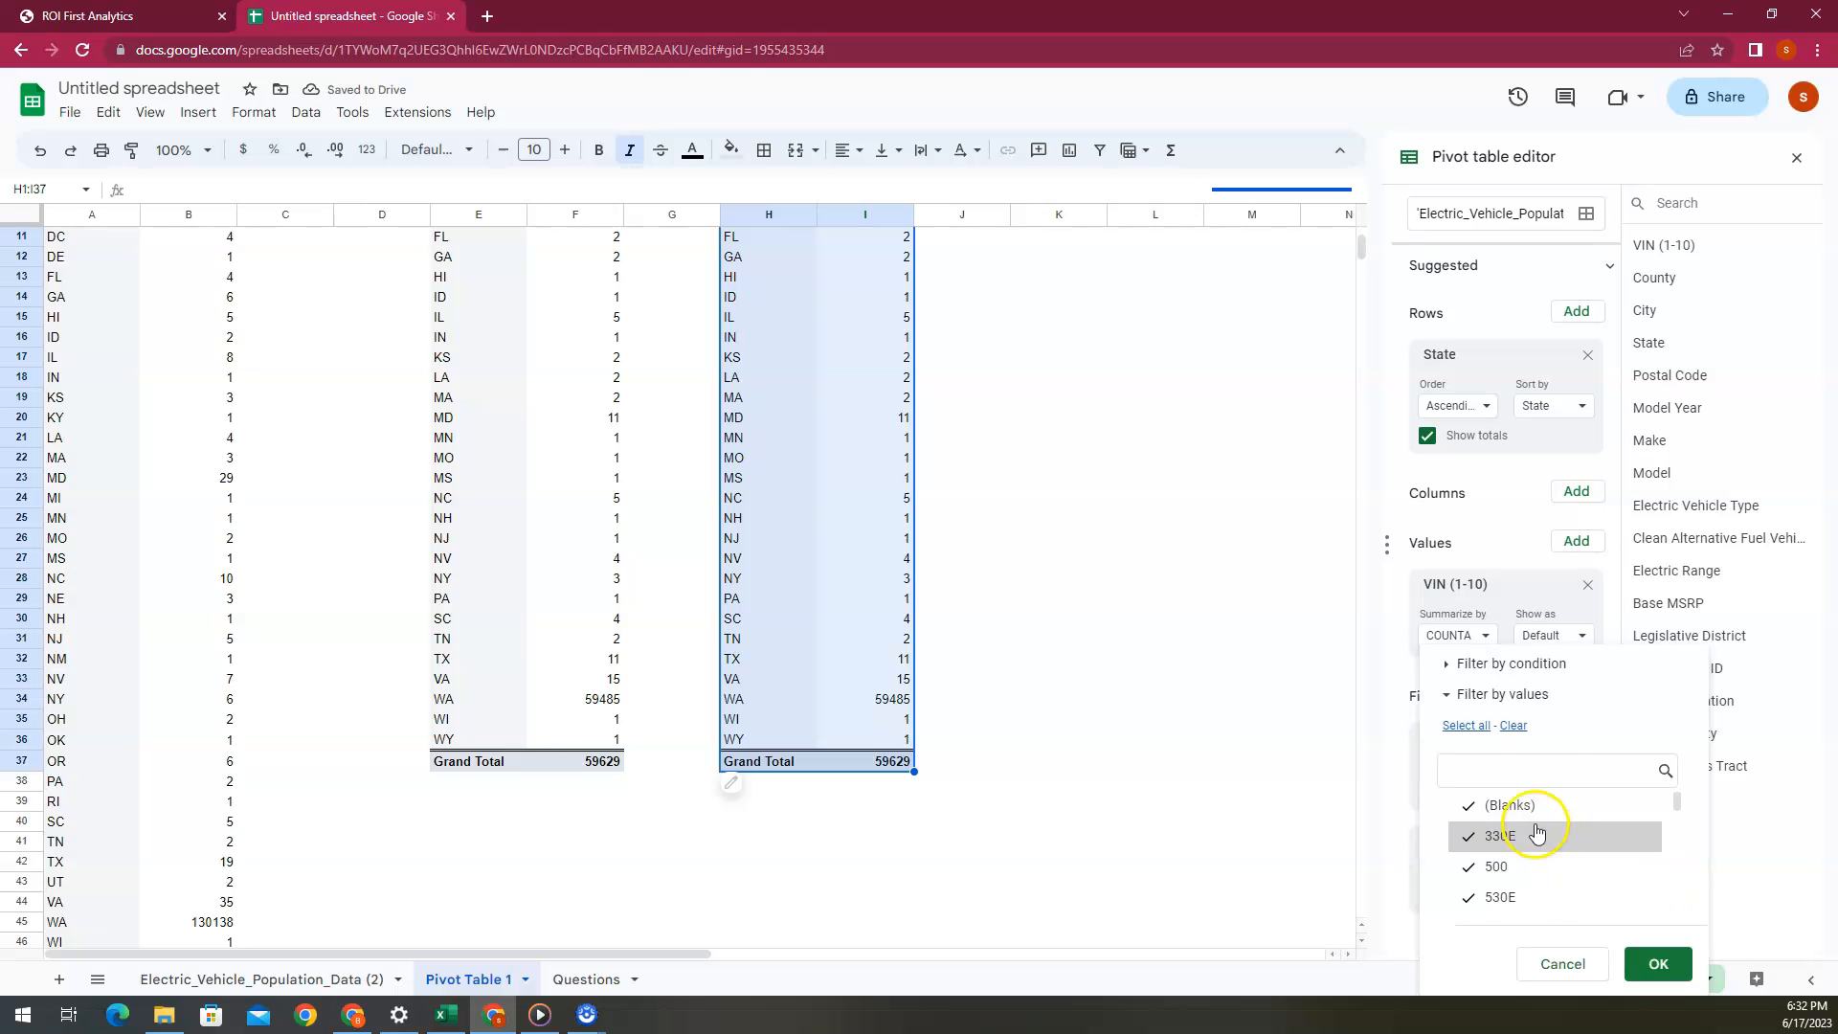
pyautogui.scroll(-15, 1540, 818)
pyautogui.scroll(-6, 1544, 828)
pyautogui.scroll(3, 1536, 814)
pyautogui.click(1533, 806)
pyautogui.click(1650, 968)
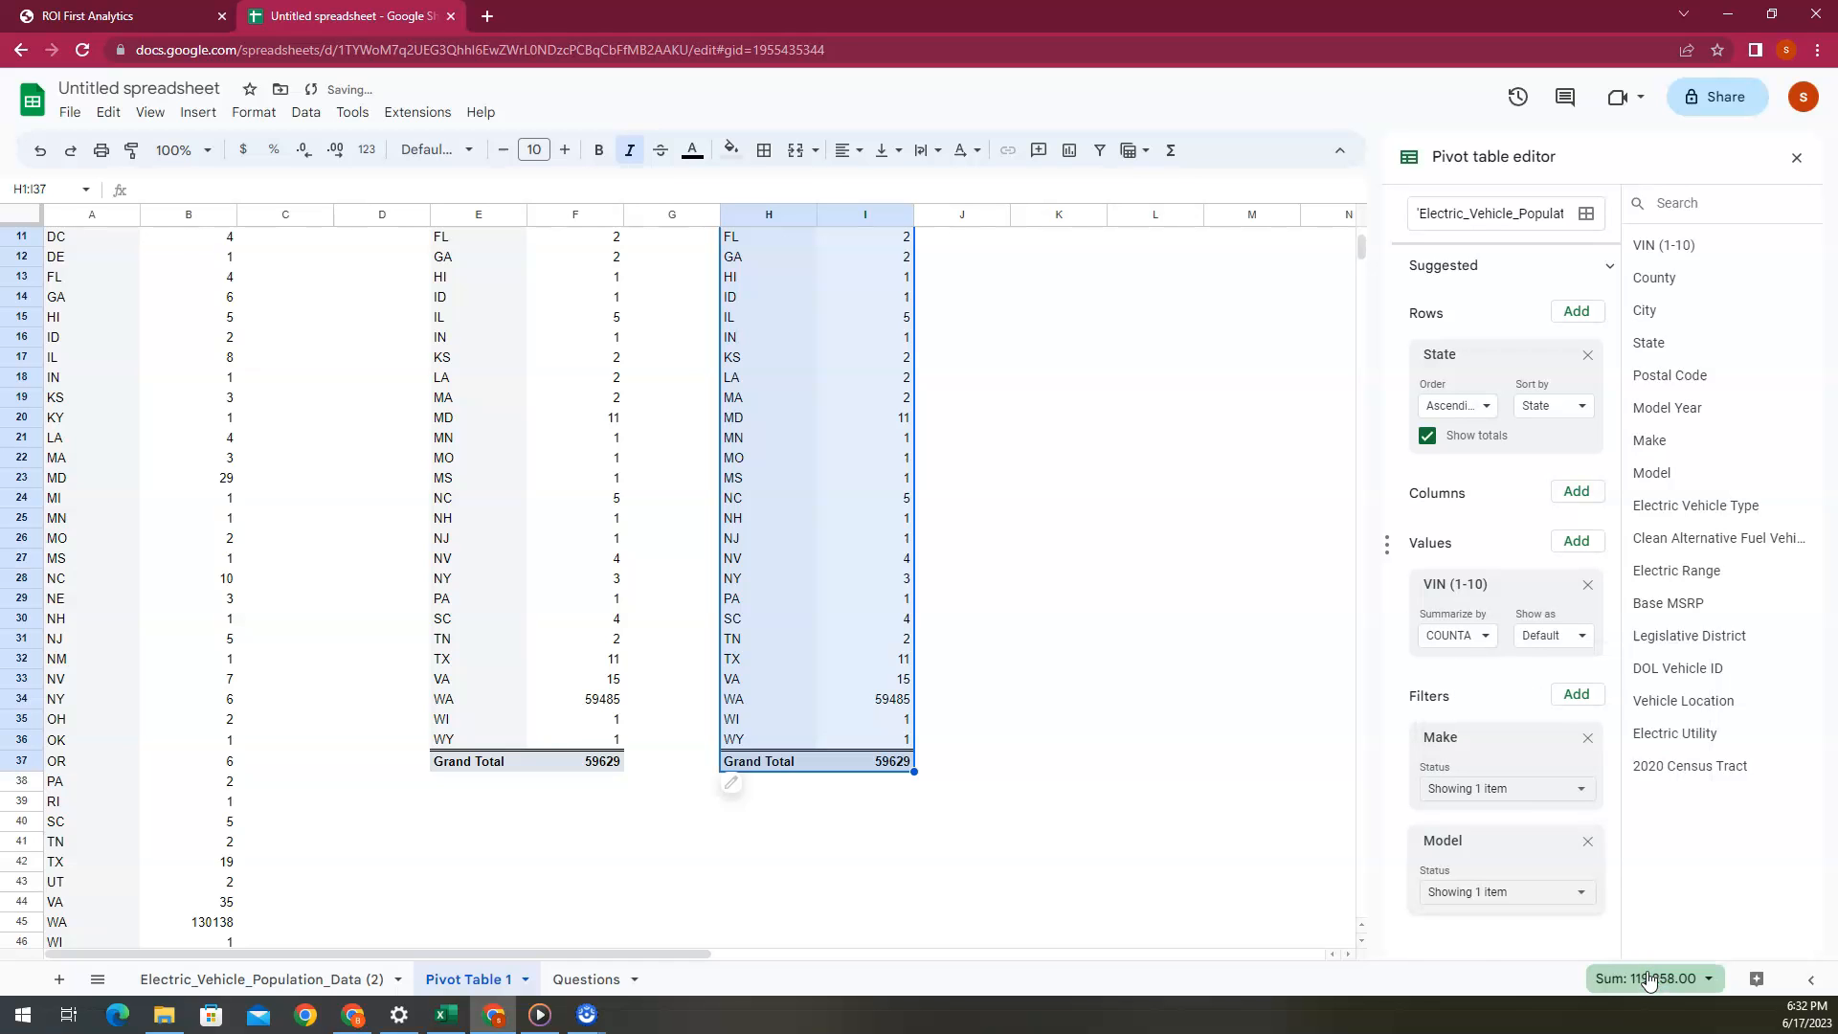
pyautogui.scroll(2, 1013, 723)
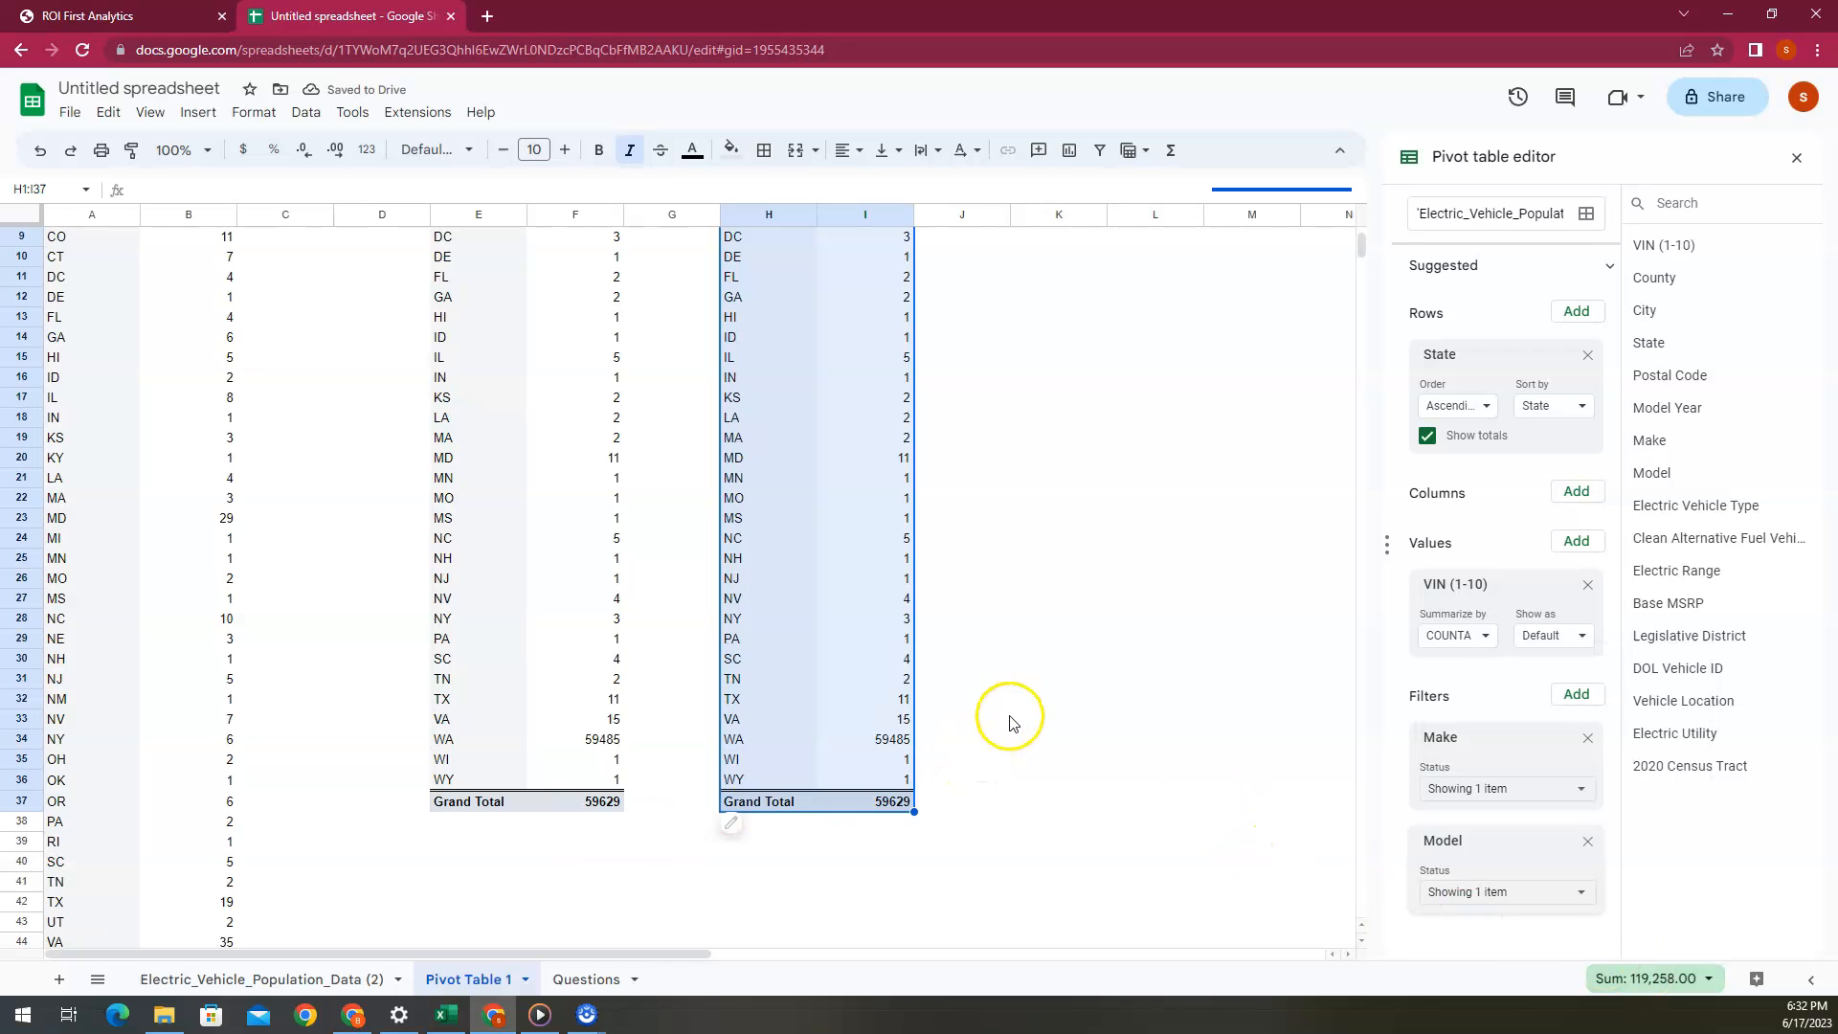
pyautogui.scroll(3, 1013, 723)
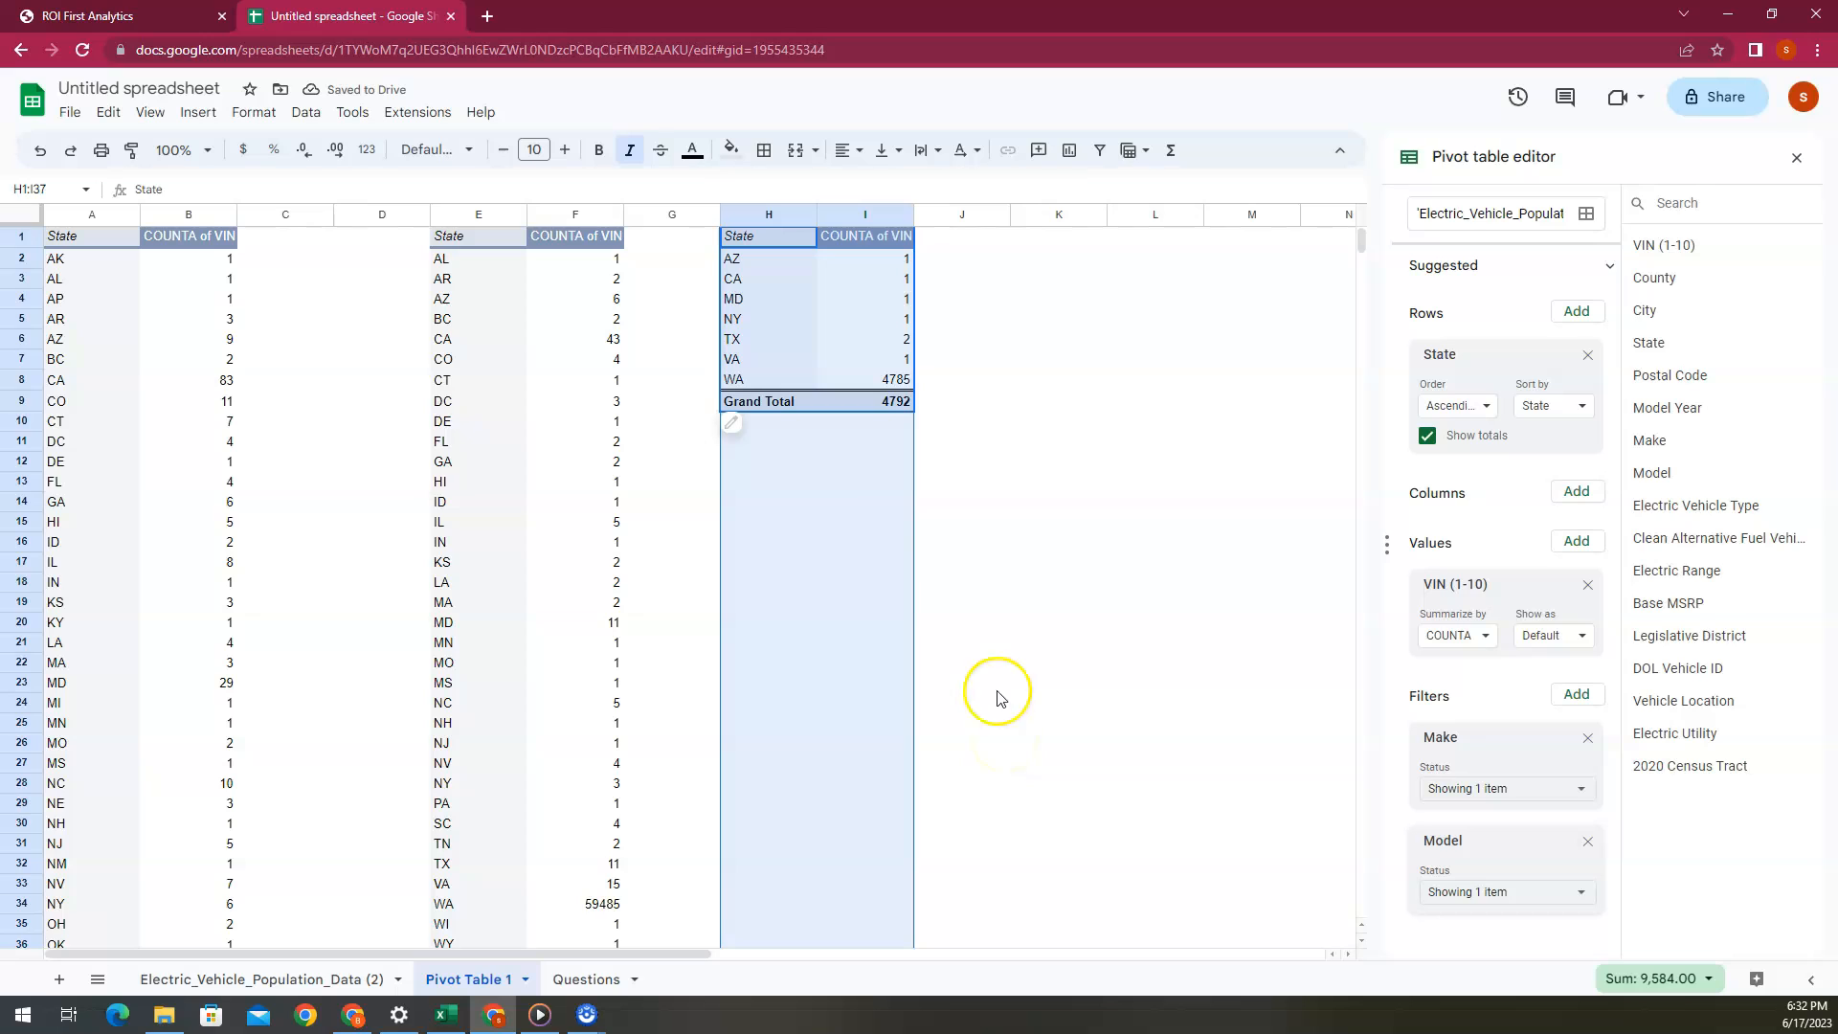